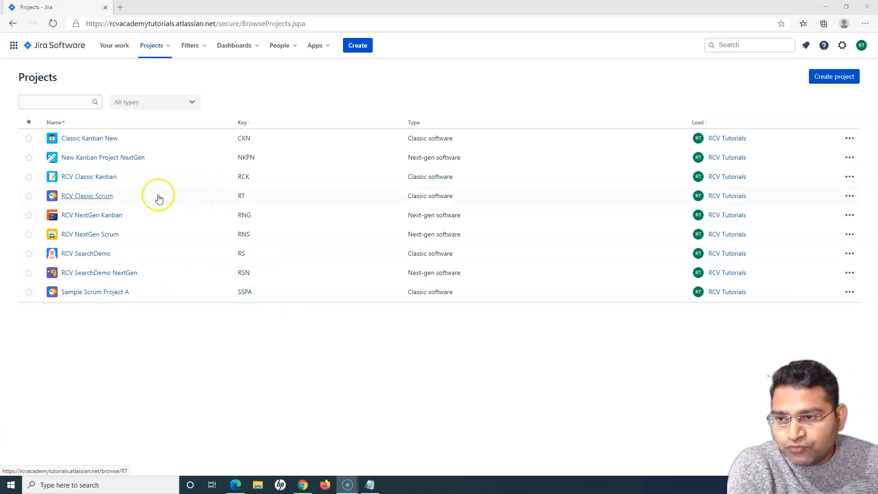
# Step: Open the RCV Classic Scrum project and go to Zephyr's Import Tests page
pyautogui.click(99, 202)
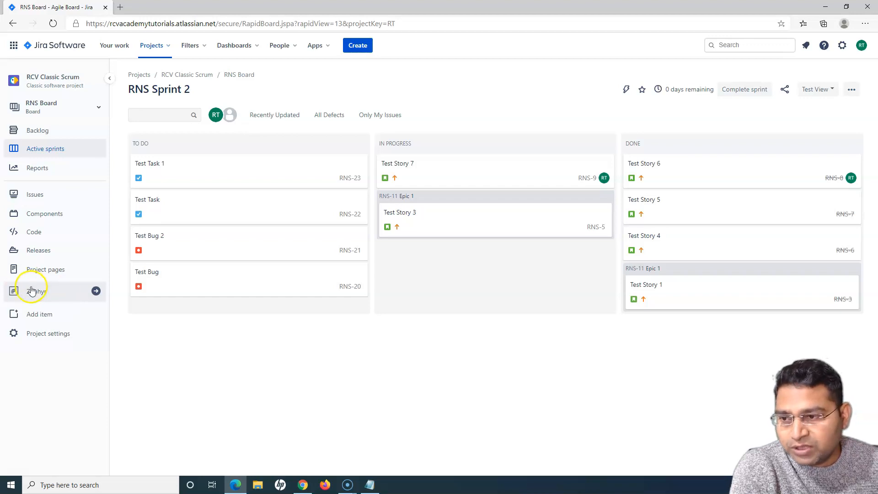
pyautogui.click(32, 293)
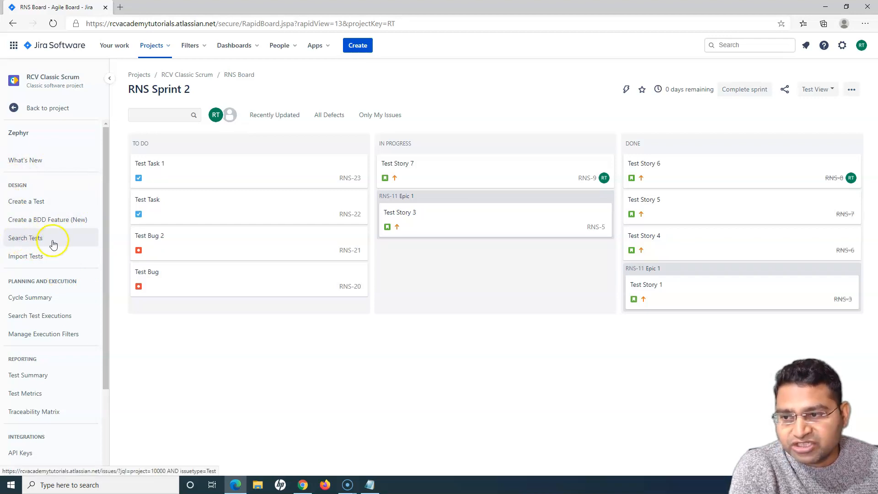
pyautogui.click(32, 259)
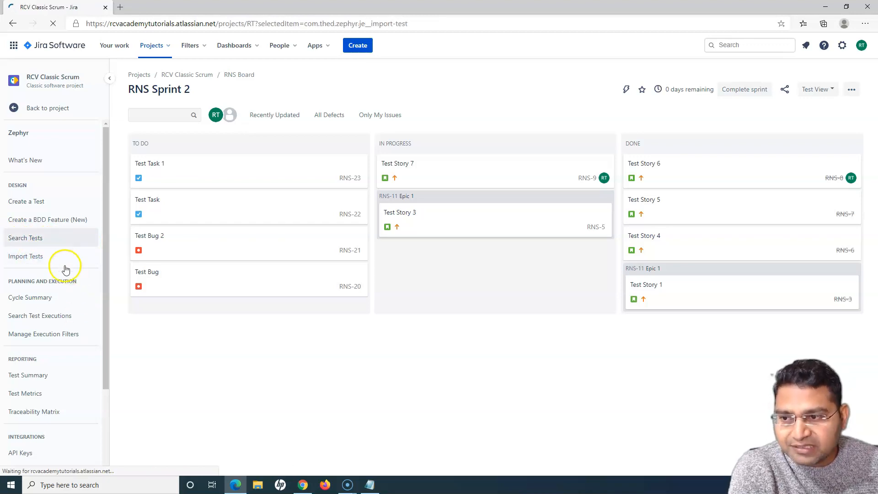
pyautogui.click(43, 264)
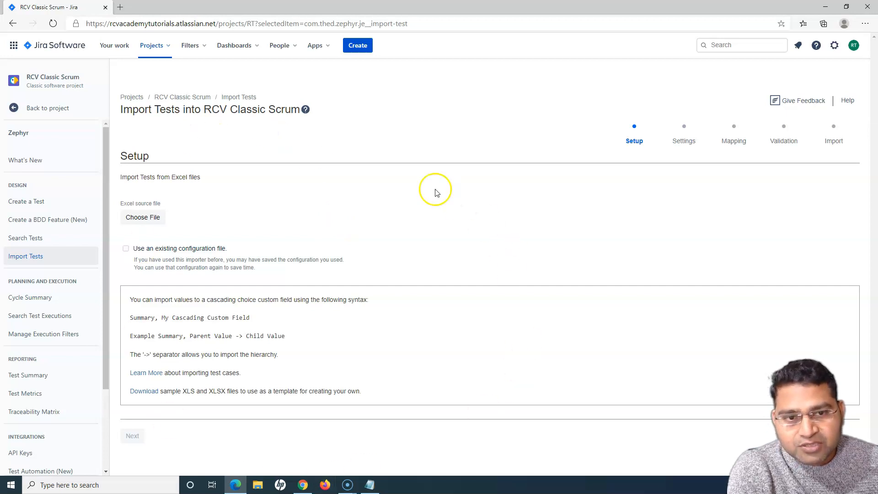
# Step: Open the import test documentation and read the Internal Importer and External Importer pages
pyautogui.click(305, 111)
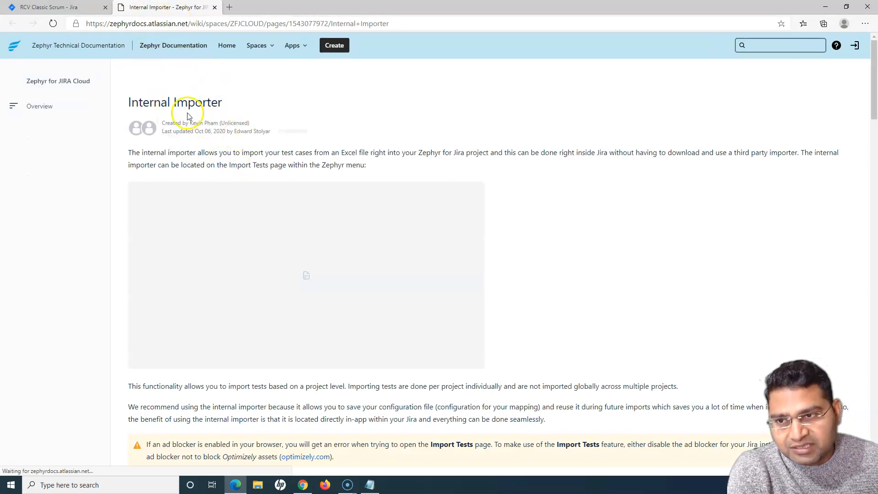
pyautogui.moveTo(132, 103); pyautogui.dragTo(231, 104)
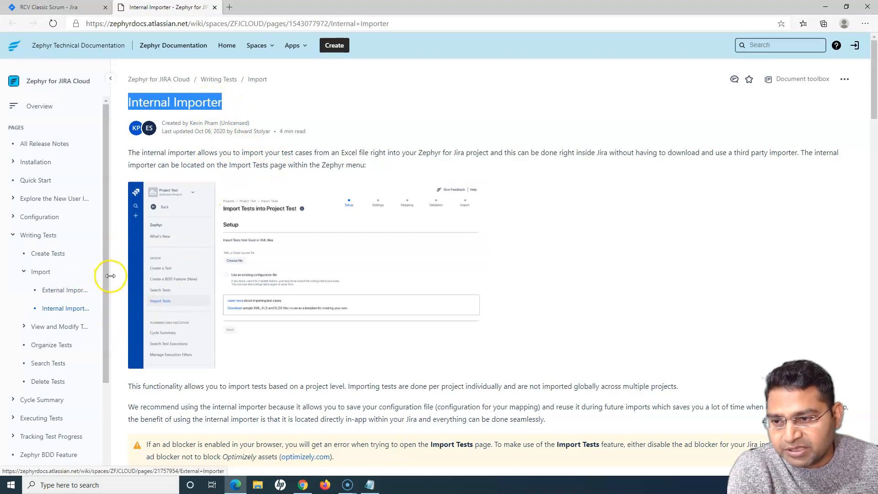
pyautogui.moveTo(115, 275); pyautogui.dragTo(165, 280)
pyautogui.click(77, 290)
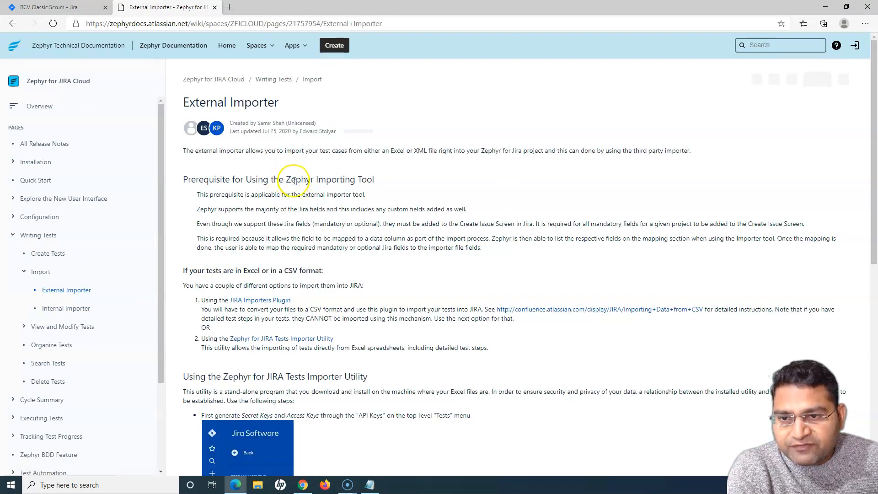
pyautogui.scroll(-3, 338, 261)
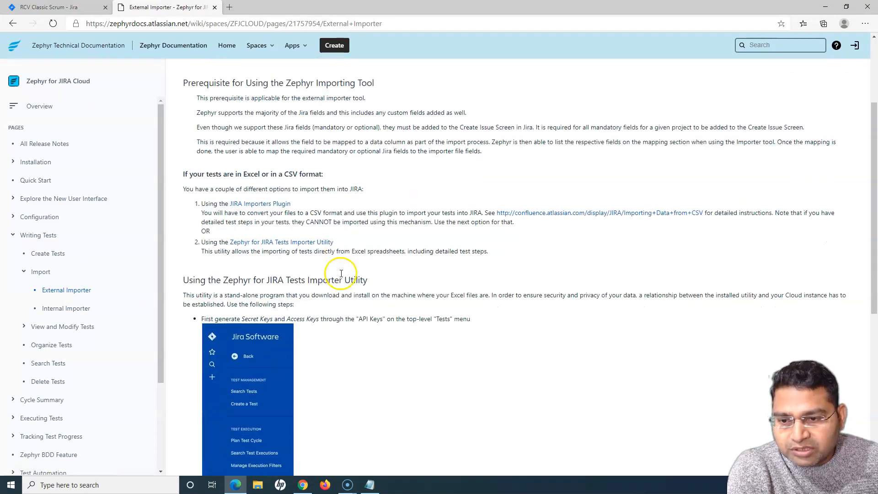
# Step: Open the Zephyr for JIRA Tests Importer Utility wiki in a separate tab and view its introduction
pyautogui.keyDown('ctrl'); pyautogui.click(290, 244); pyautogui.keyUp('ctrl')
pyautogui.click(261, 7)
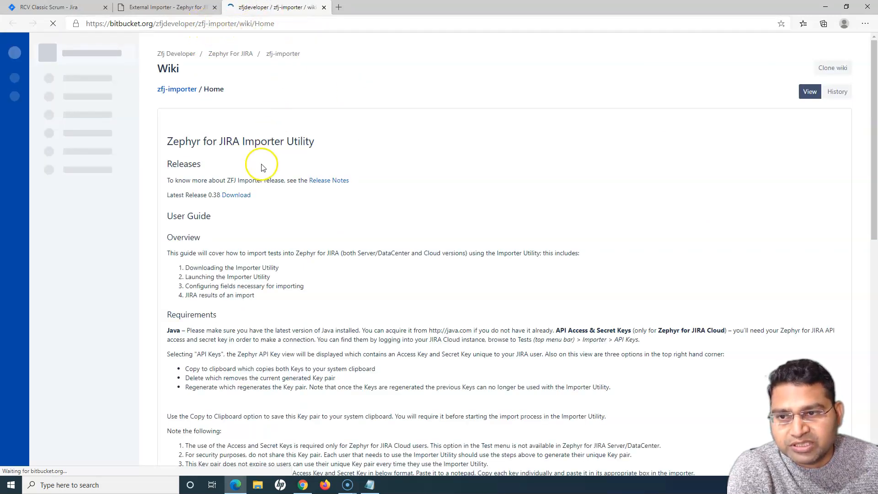
pyautogui.moveTo(212, 143); pyautogui.dragTo(333, 143)
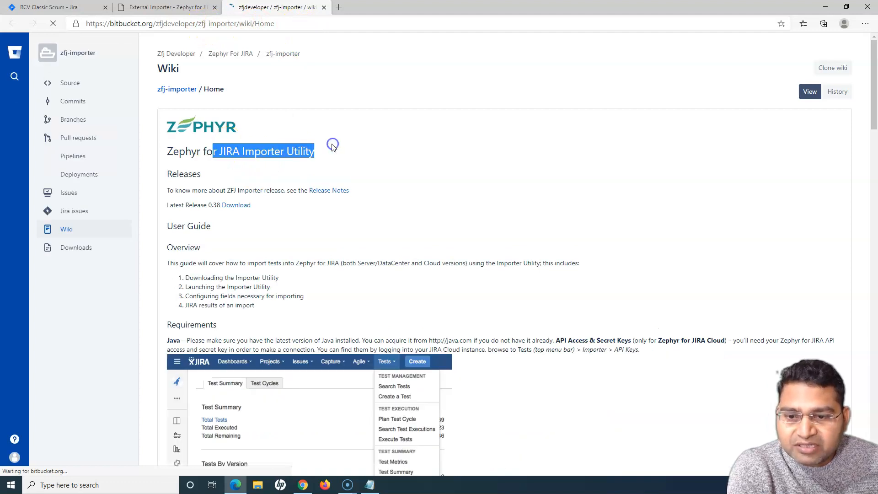
pyautogui.click(349, 90)
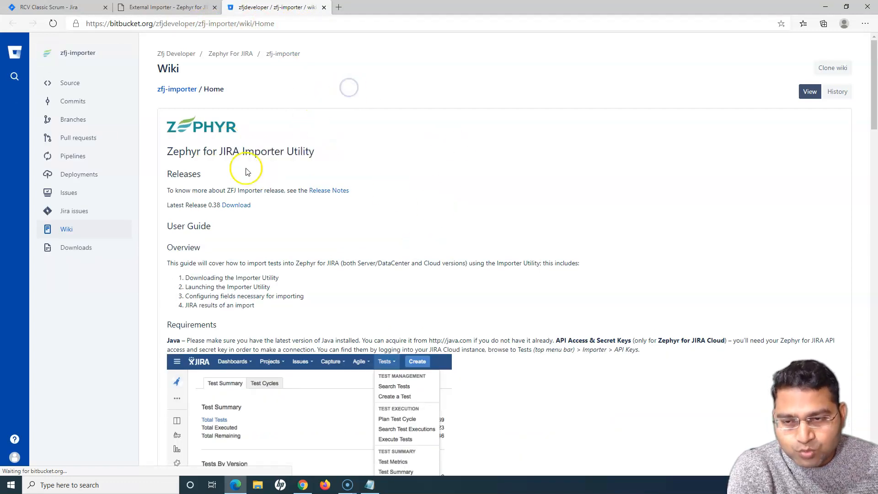
# Step: Compare the Import Tests page with the importer documentation, ending on the Jira import setup page
pyautogui.click(56, 7)
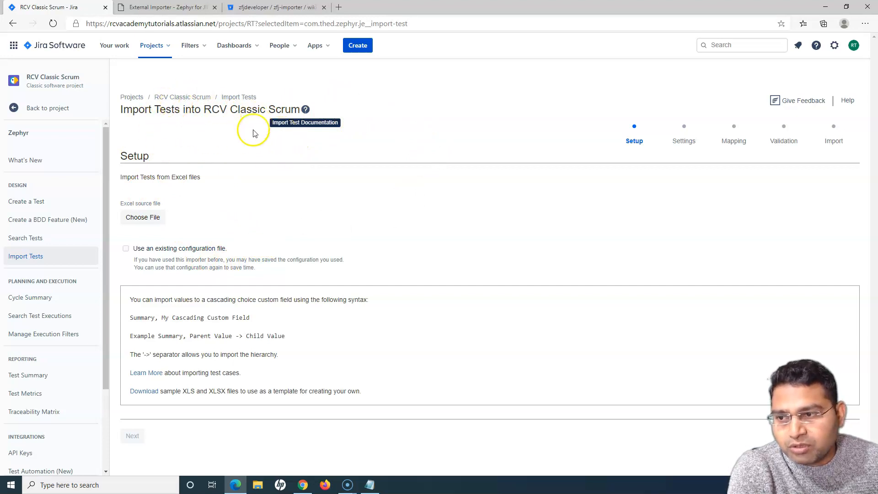
pyautogui.click(160, 8)
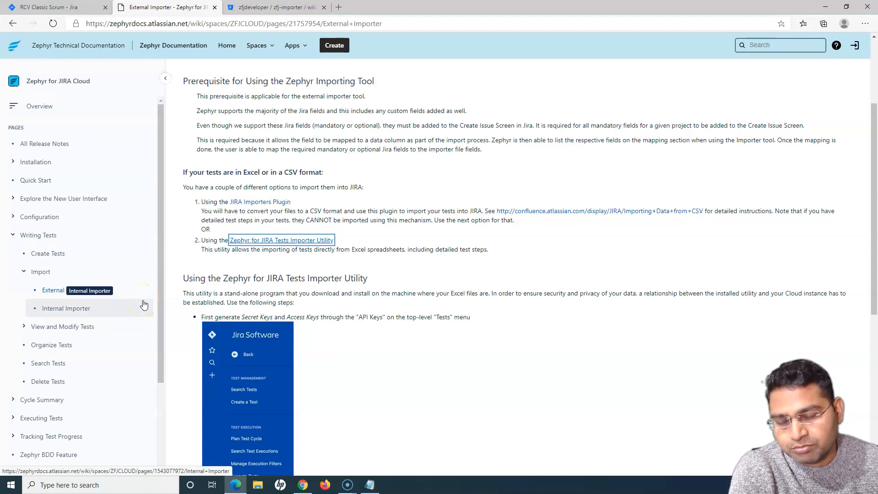
pyautogui.click(71, 304)
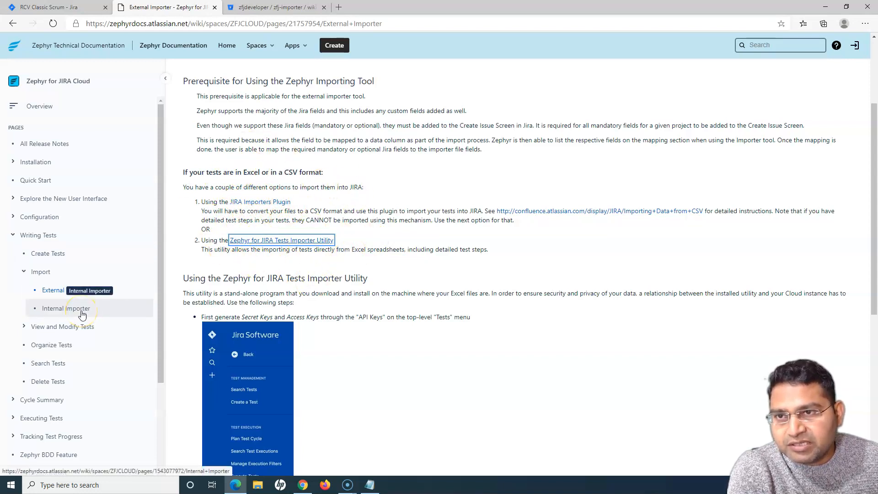
pyautogui.click(46, 8)
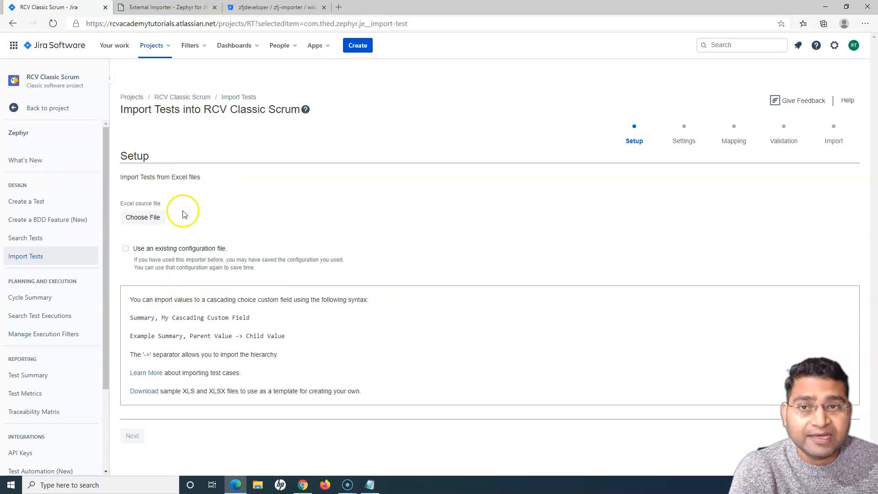
# Step: List the project's existing tests, view the test "User drafts first email", and return to the list
pyautogui.click(43, 240)
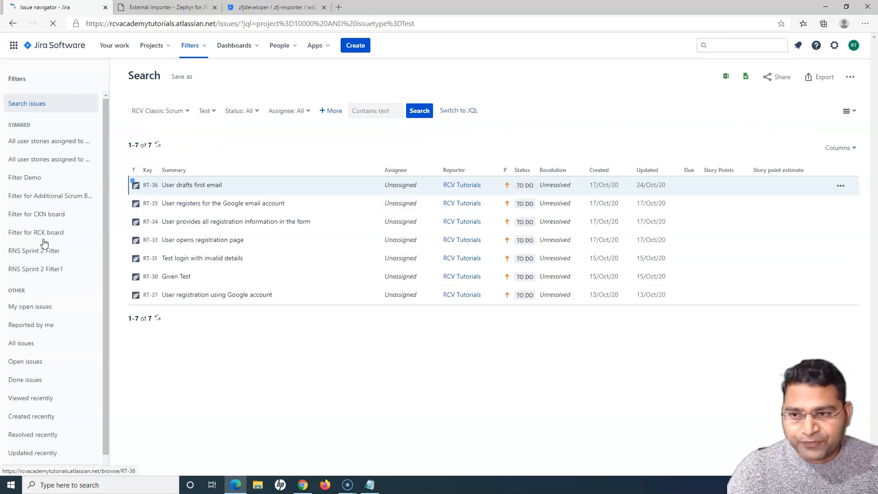
pyautogui.click(150, 186)
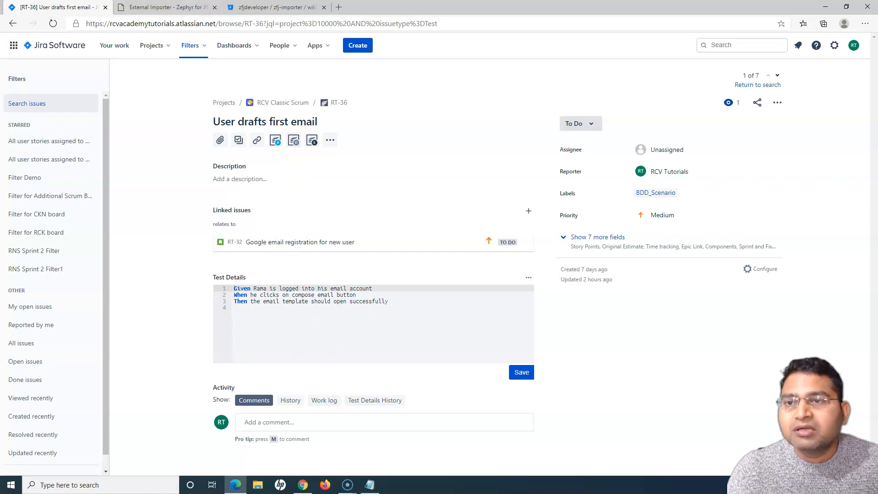
pyautogui.click(11, 24)
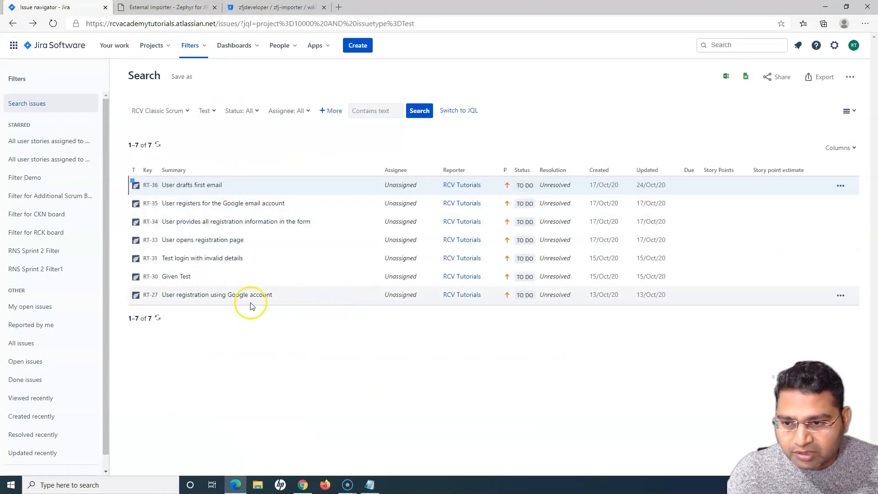
# Step: Open the test "User registration using Google account" and examine its description, test steps, executions and additional fields
pyautogui.click(150, 294)
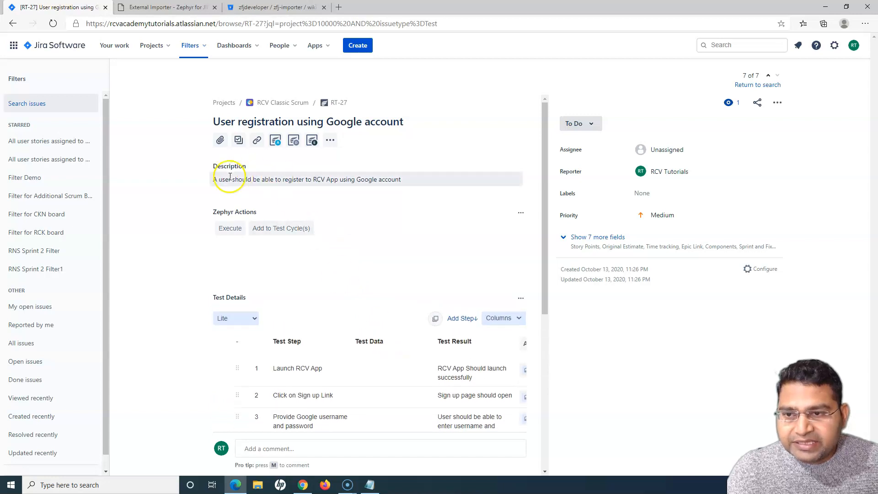
pyautogui.scroll(-1, 345, 295)
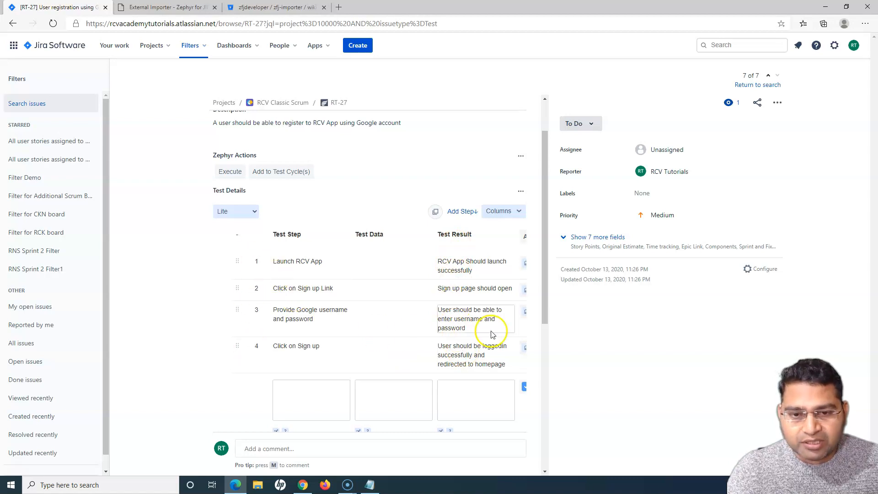
pyautogui.scroll(-1, 491, 338)
pyautogui.scroll(-3, 329, 320)
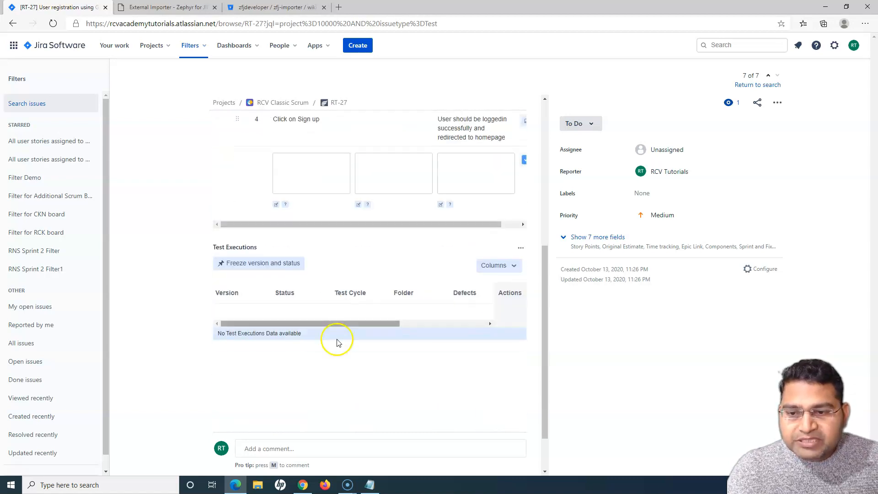
pyautogui.scroll(4, 349, 294)
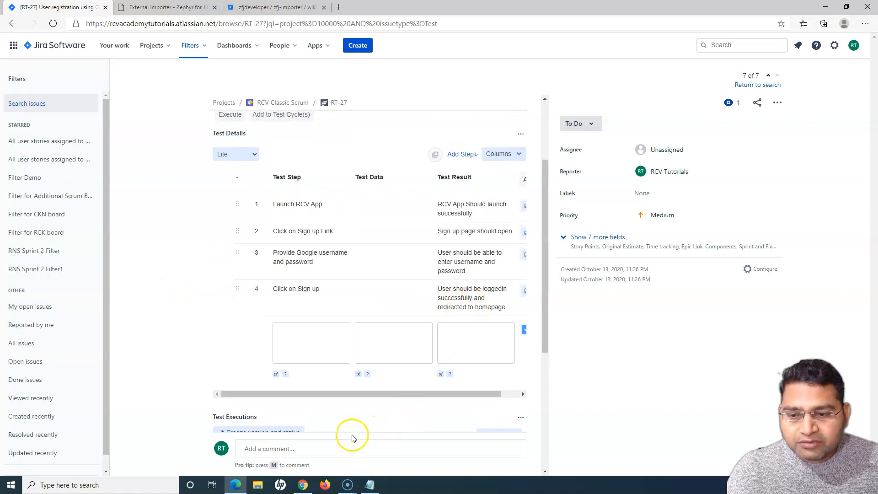
pyautogui.scroll(1, 384, 375)
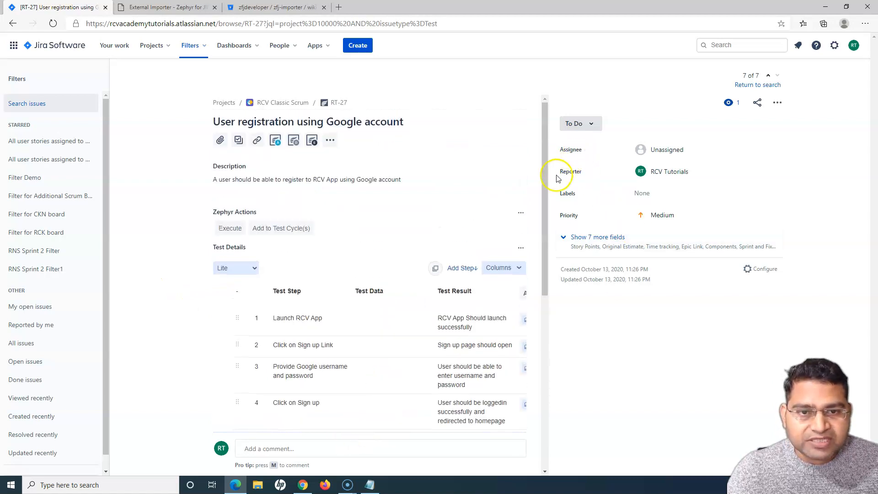
pyautogui.click(567, 248)
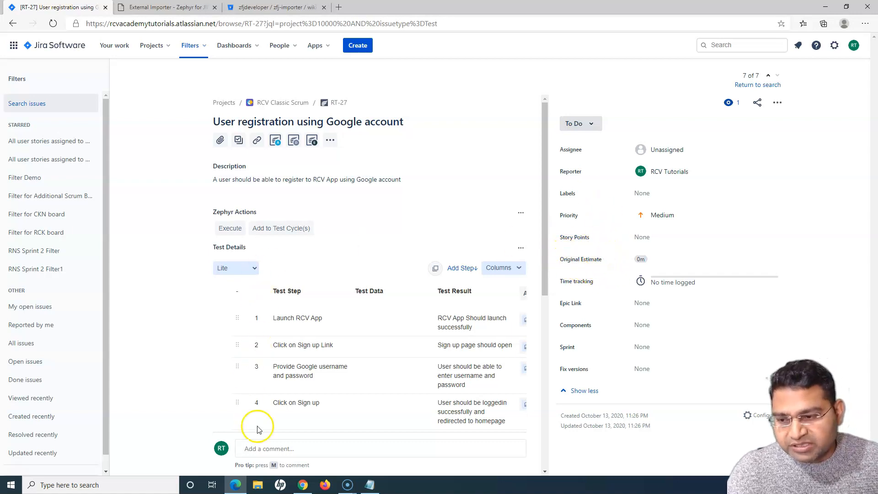
# Step: Open the Sample21.xlsx workbook from the ImportTests folder in Downloads
pyautogui.click(258, 485)
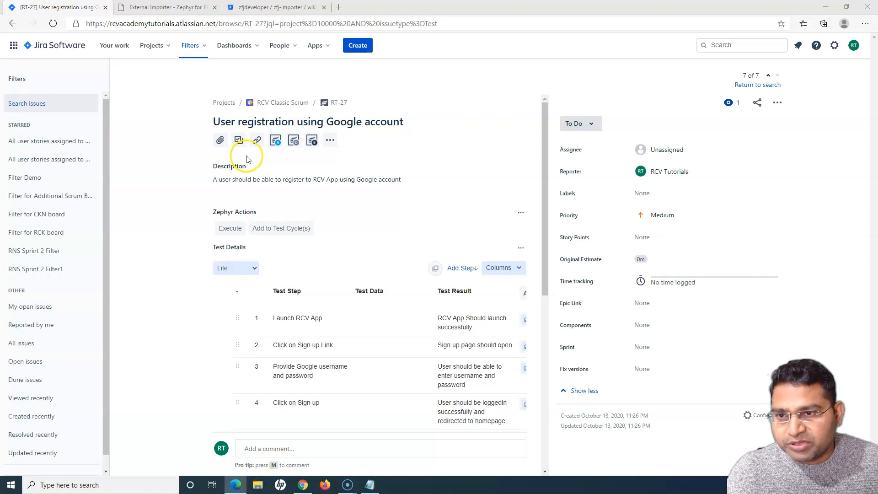
pyautogui.click(44, 170)
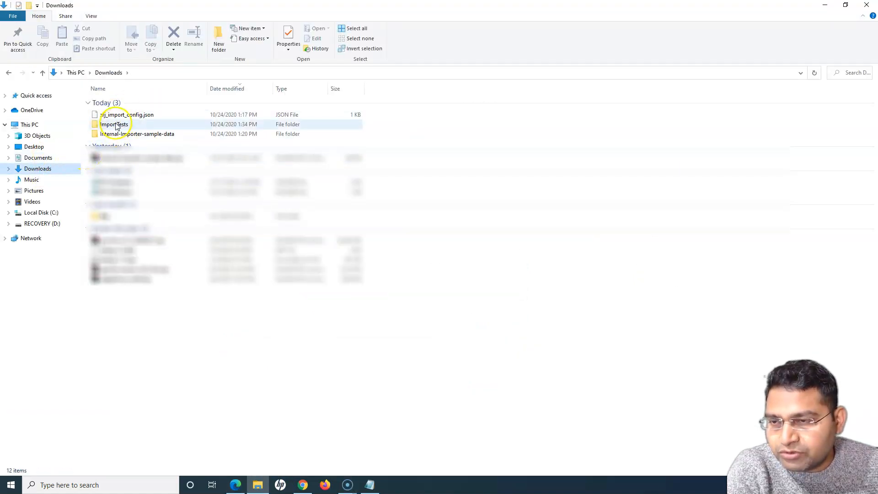
pyautogui.doubleClick(116, 126)
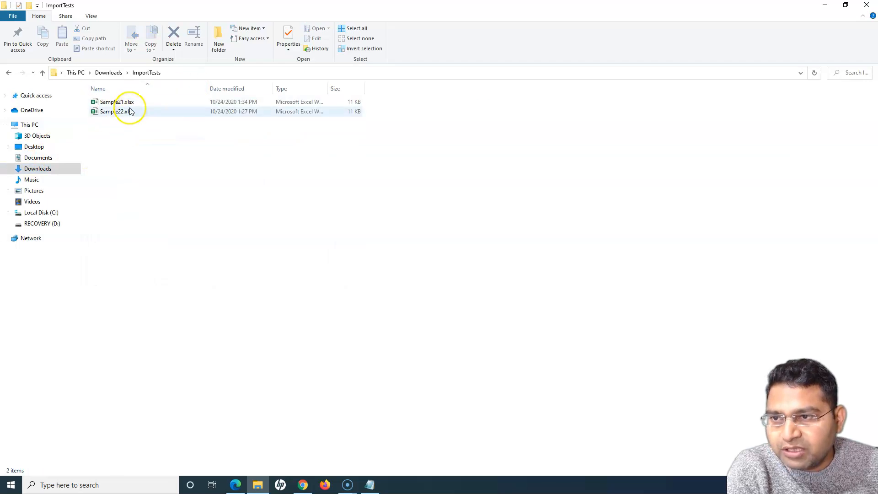
pyautogui.click(130, 103)
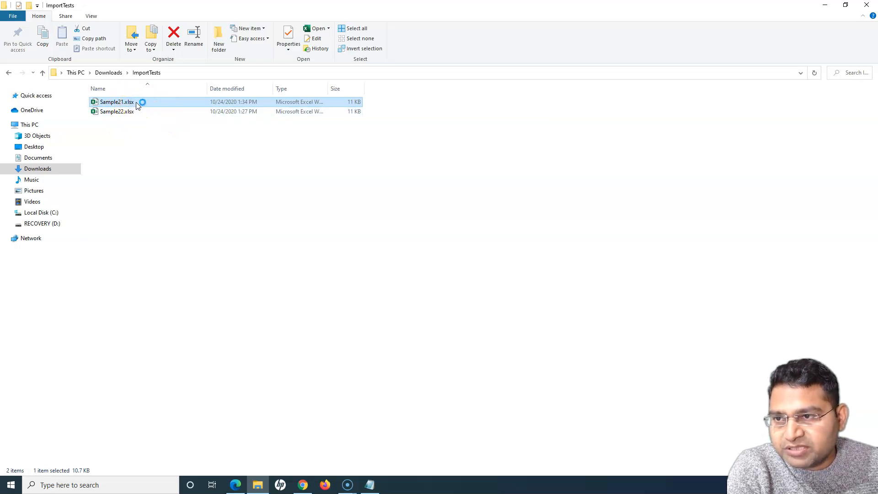
pyautogui.doubleClick(112, 102)
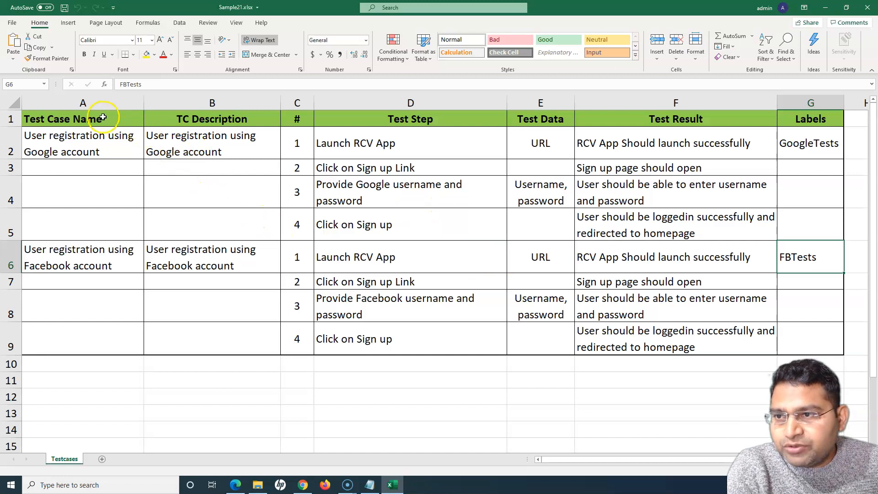
# Step: Review the Test Case Name, TC Description and Test Step column headers in the workbook, and return to the Jira test for comparison
pyautogui.click(102, 118)
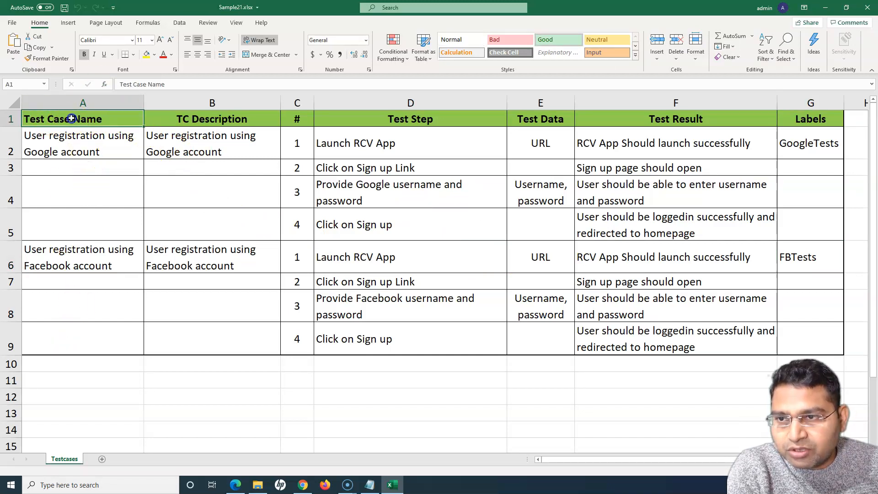
pyautogui.click(205, 118)
pyautogui.click(98, 120)
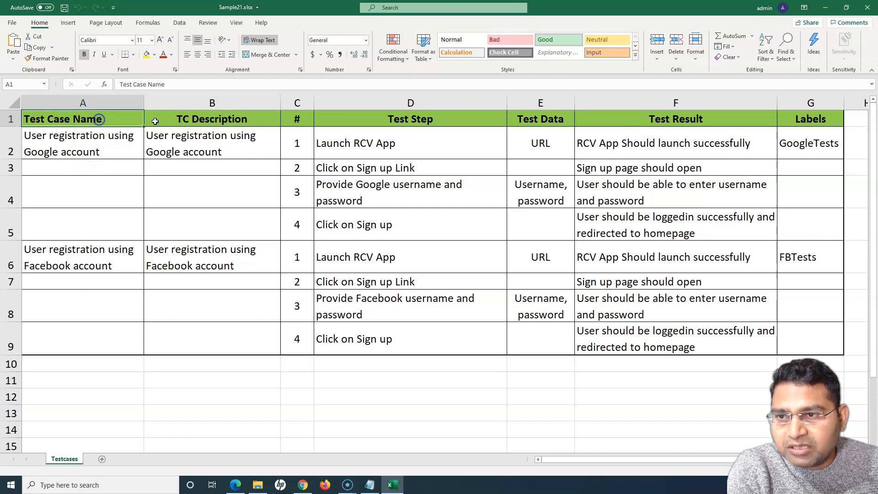
pyautogui.click(208, 118)
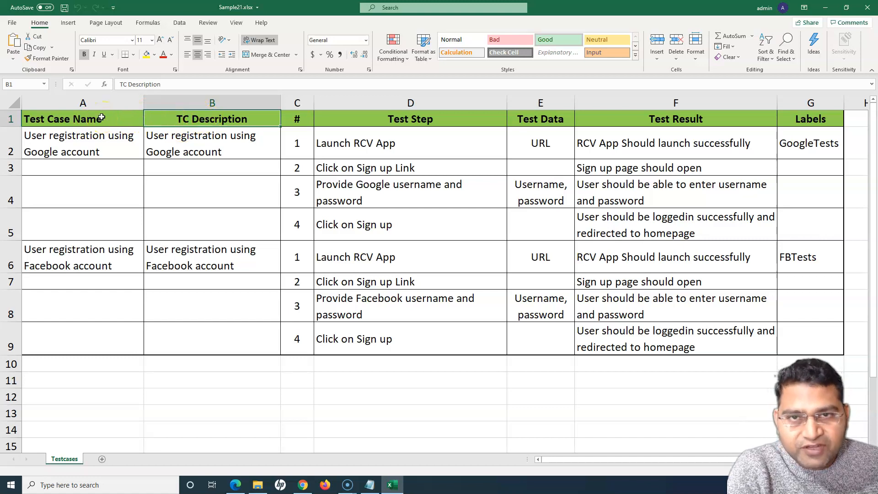
pyautogui.click(86, 119)
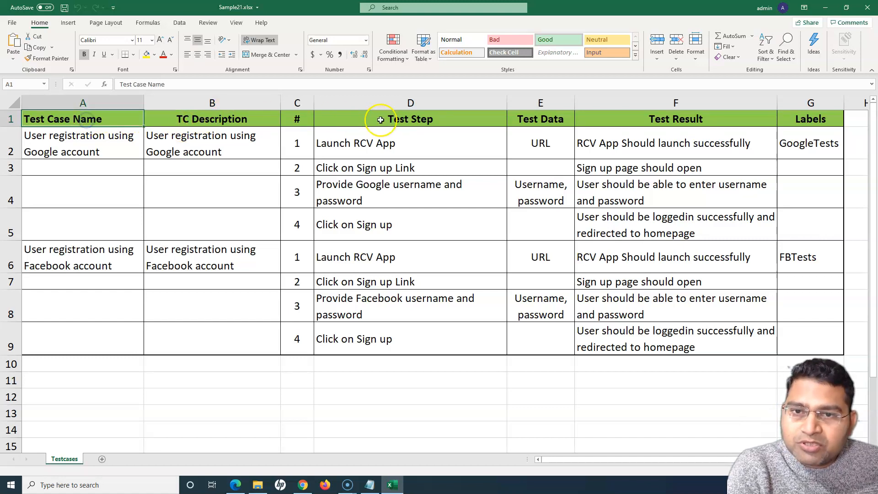
pyautogui.click(397, 120)
pyautogui.click(64, 120)
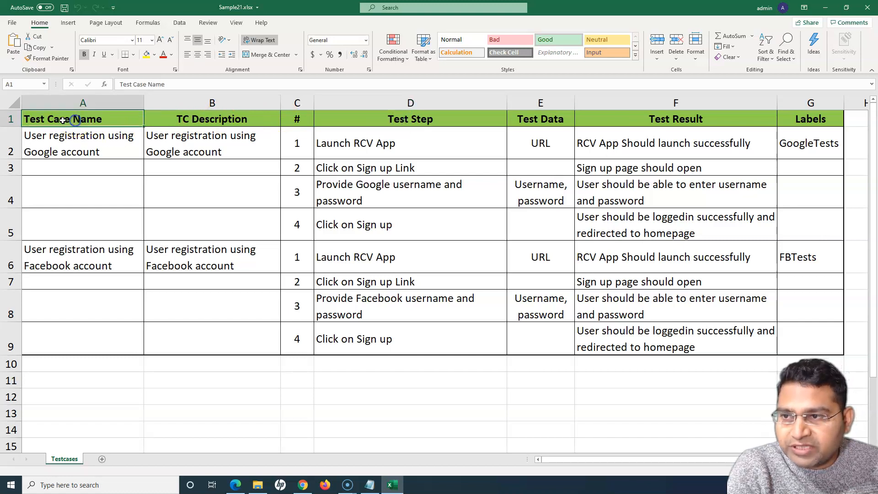
pyautogui.click(234, 485)
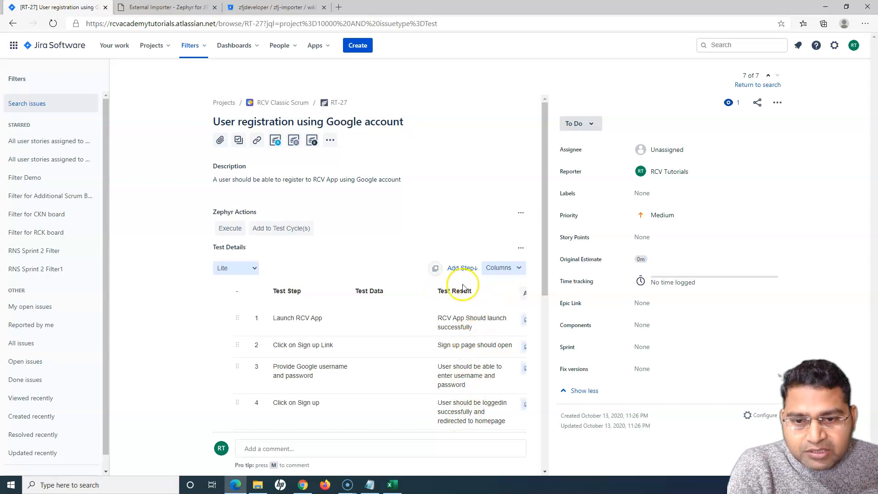
# Step: Review the TC Description and Test Step column headers in Sample21.xlsx against the test's fields in Jira
pyautogui.click(392, 485)
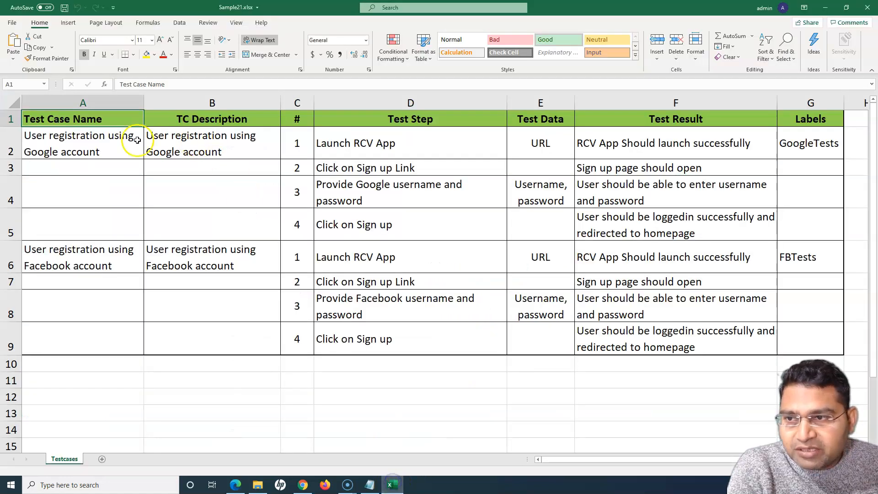
pyautogui.click(177, 116)
pyautogui.click(438, 120)
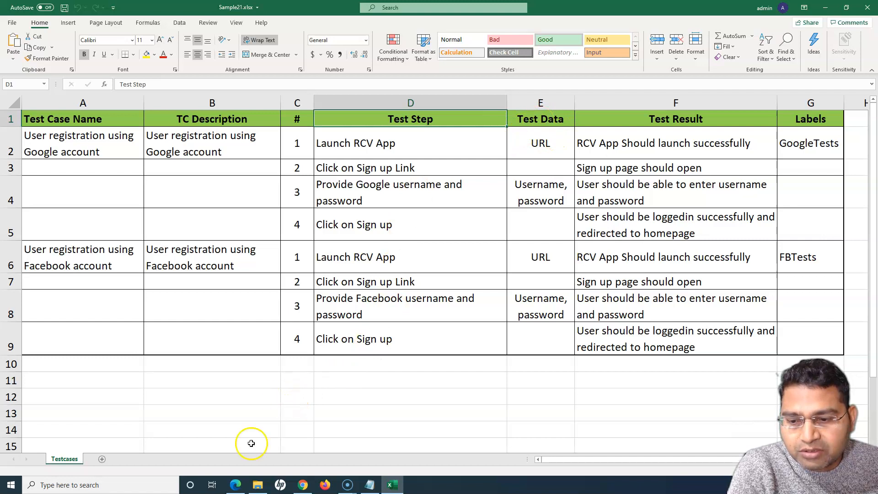
pyautogui.click(235, 485)
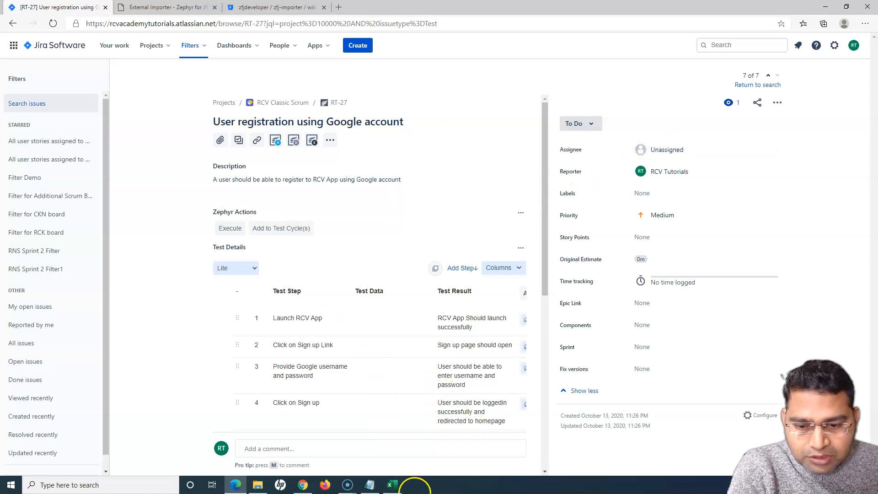
# Step: Return to the workbook and review the Test Data, Test Result and Labels column headers
pyautogui.click(393, 485)
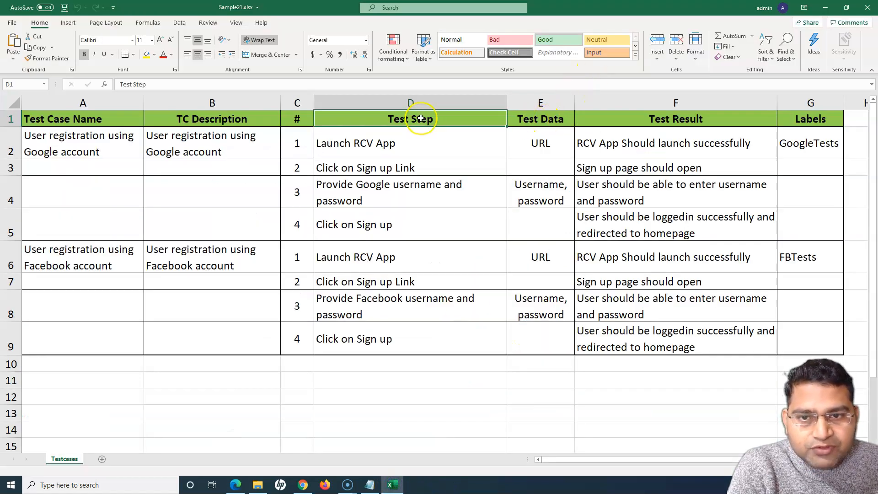
pyautogui.click(554, 119)
pyautogui.click(663, 120)
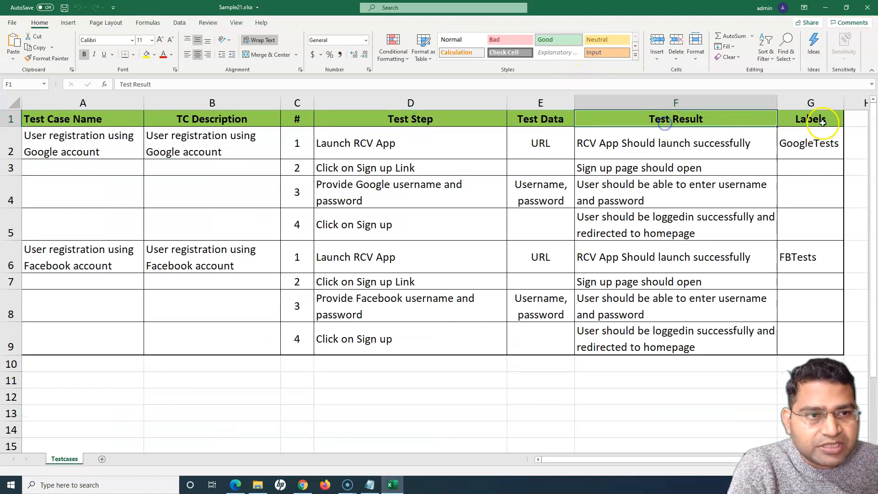
pyautogui.click(820, 117)
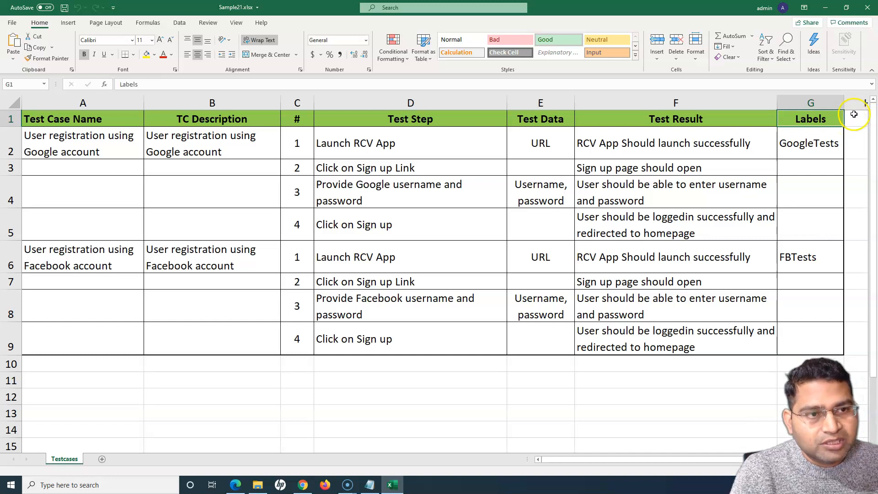
# Step: Switch back to the Jira test and examine its additional fields, such as Story Points
pyautogui.click(303, 485)
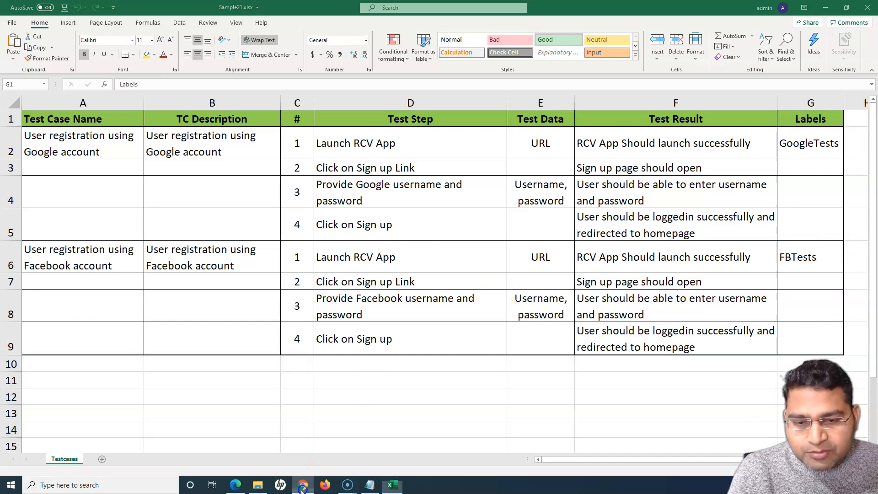
pyautogui.click(235, 485)
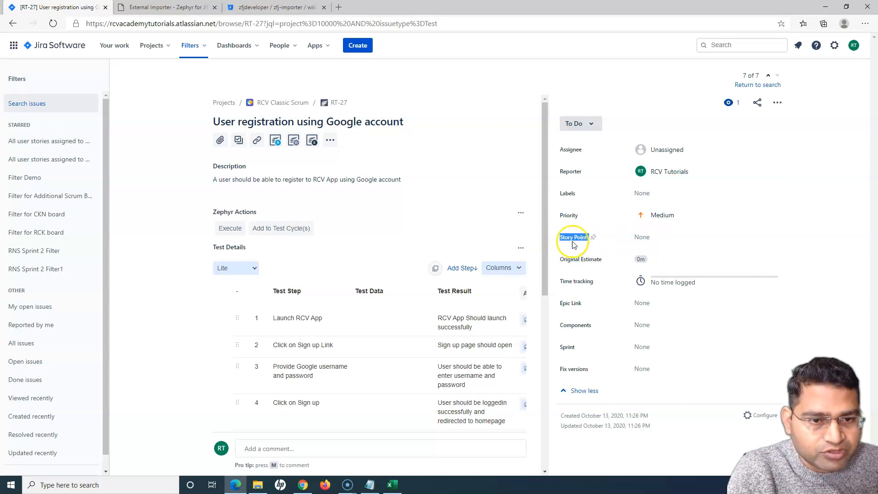
pyautogui.click(643, 248)
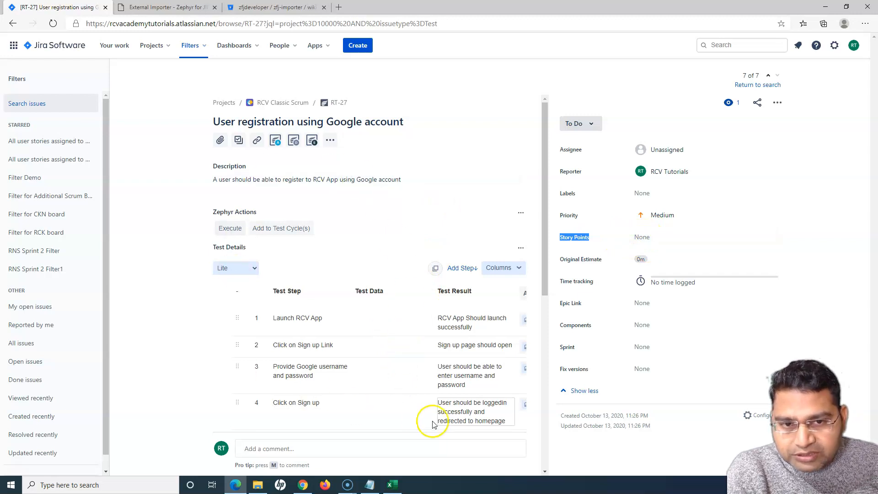
pyautogui.click(180, 185)
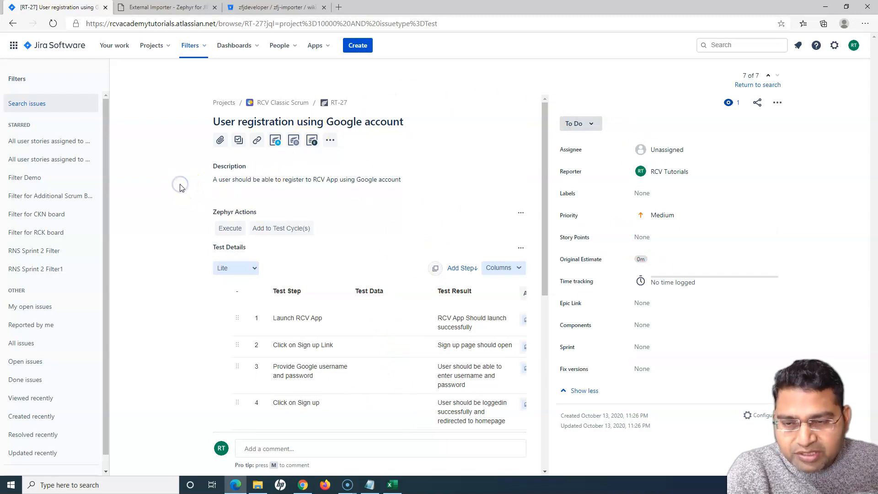
# Step: Return to the workbook and examine the header row and the first entry under Test Case Name
pyautogui.click(393, 485)
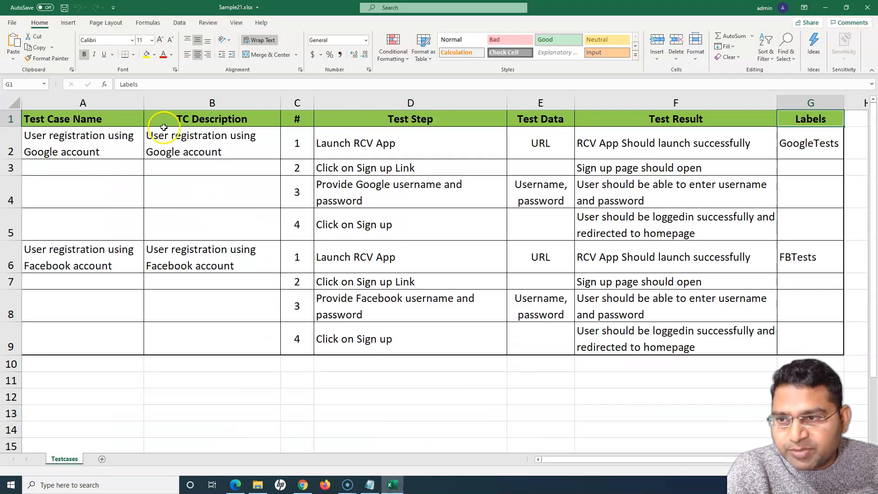
pyautogui.click(68, 118)
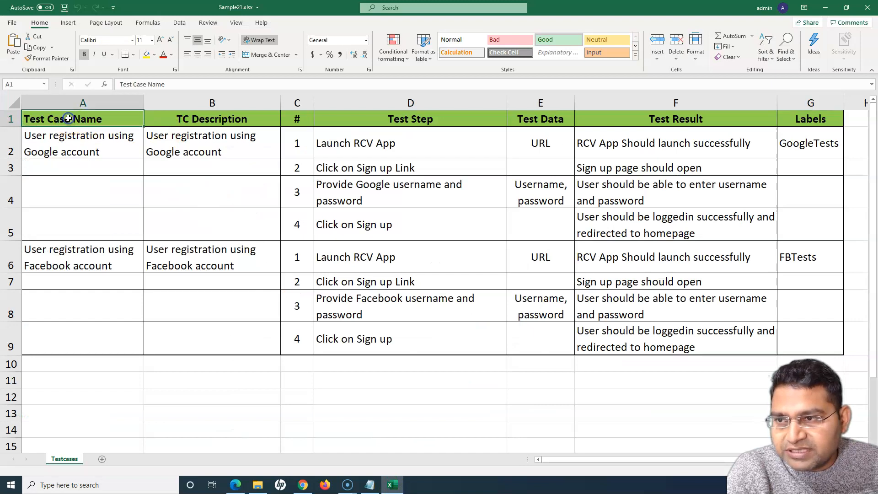
pyautogui.click(60, 141)
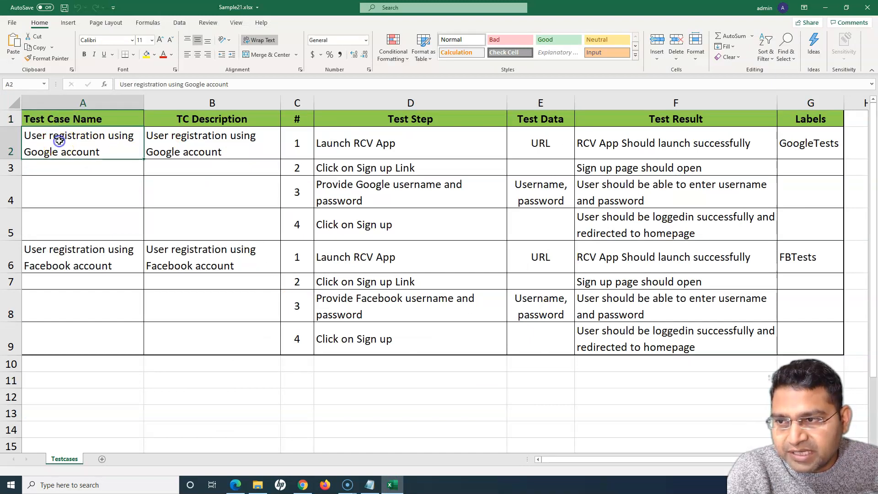
pyautogui.click(8, 119)
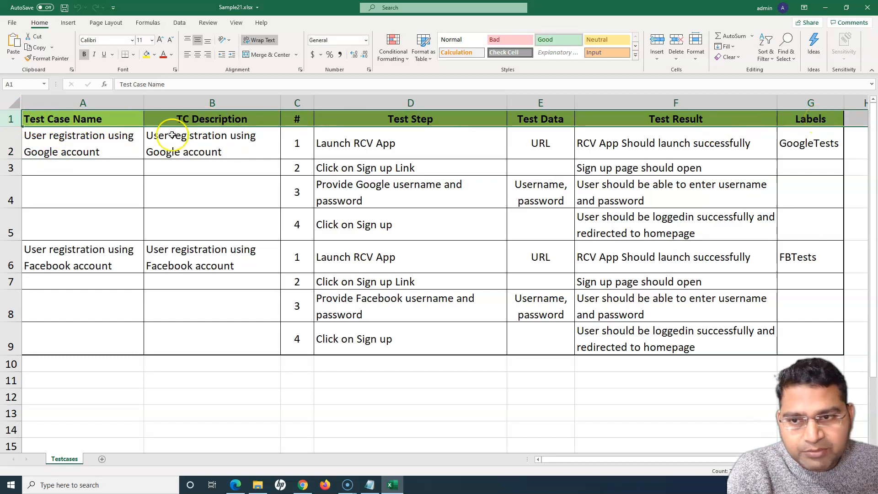
pyautogui.click(176, 117)
pyautogui.click(12, 118)
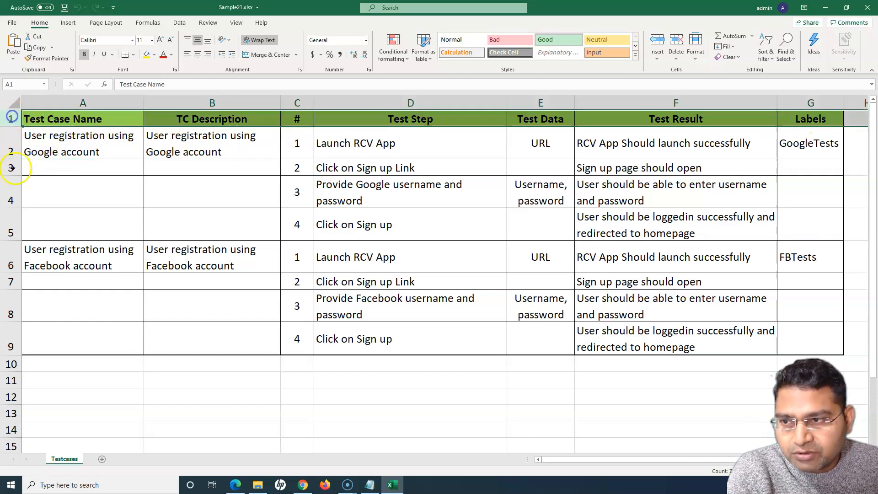
# Step: Examine the Google account test case's name, description, test steps, test data, test results and label in rows 2 to 5
pyautogui.click(10, 142)
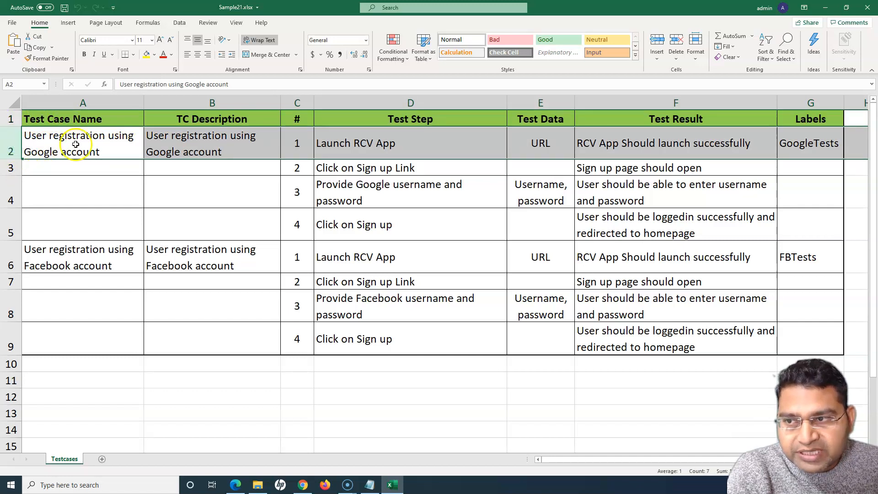
pyautogui.click(75, 144)
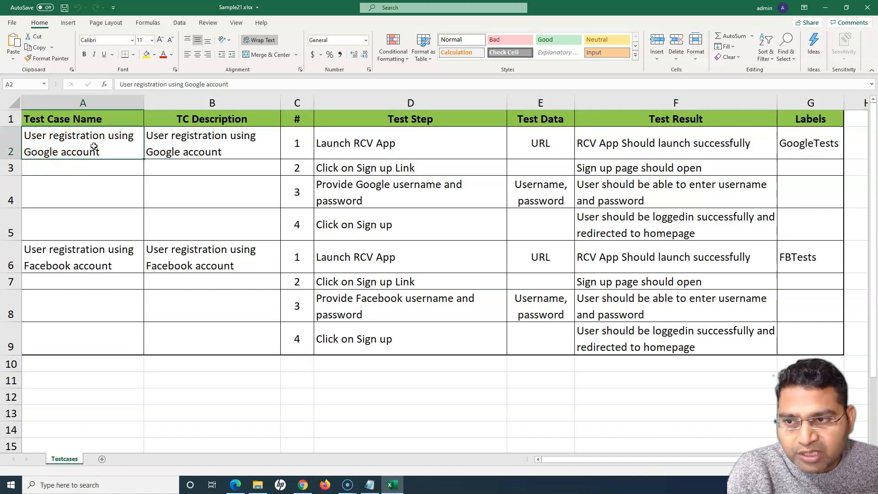
pyautogui.click(198, 144)
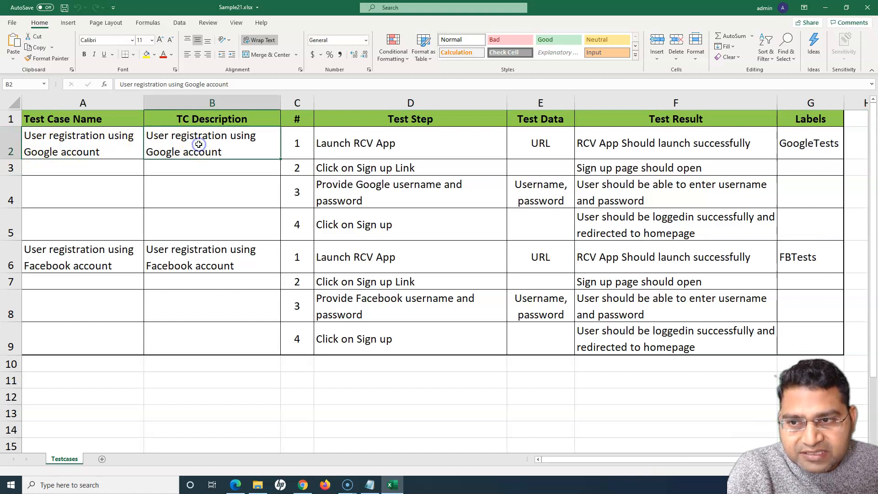
pyautogui.moveTo(336, 144); pyautogui.dragTo(384, 224)
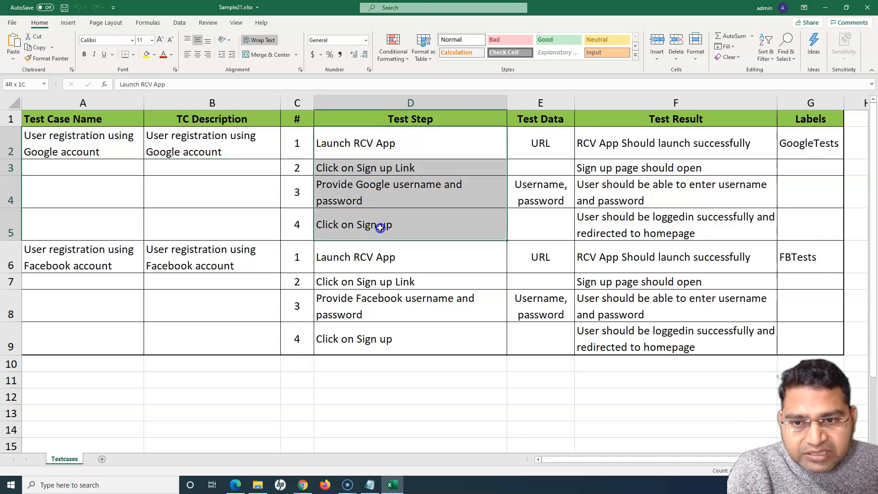
pyautogui.moveTo(551, 136); pyautogui.dragTo(551, 229)
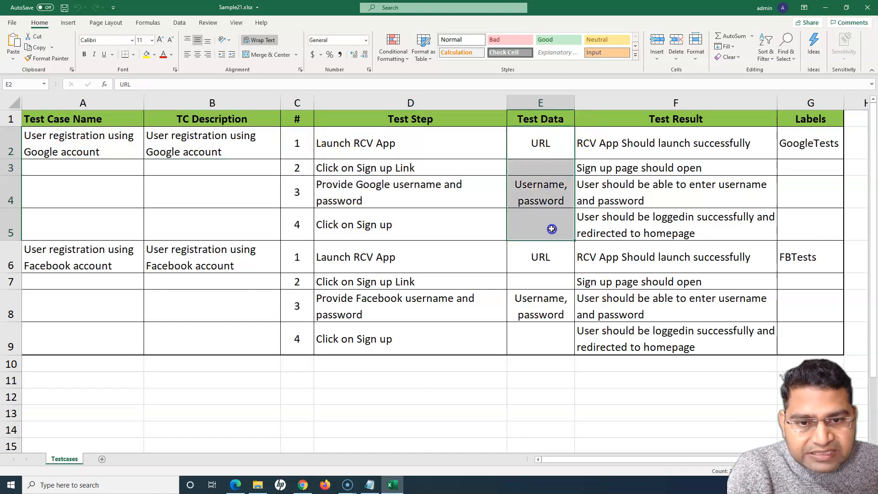
pyautogui.moveTo(660, 138); pyautogui.dragTo(680, 218)
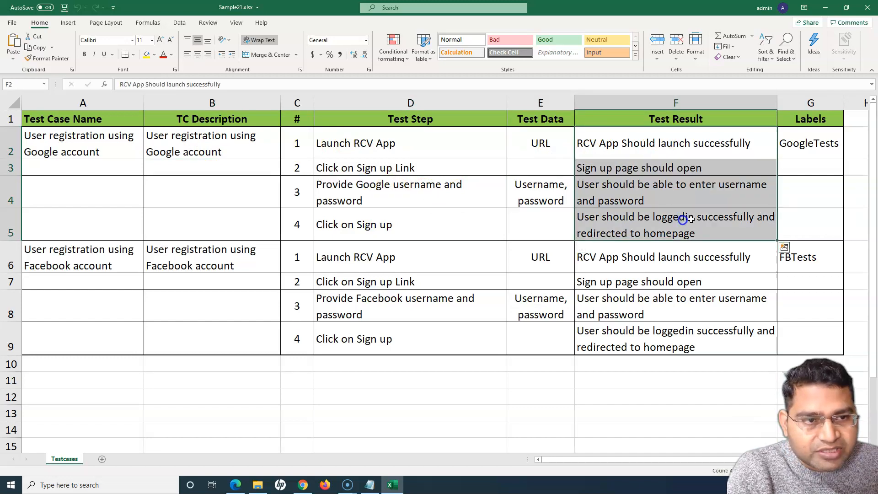
pyautogui.click(818, 145)
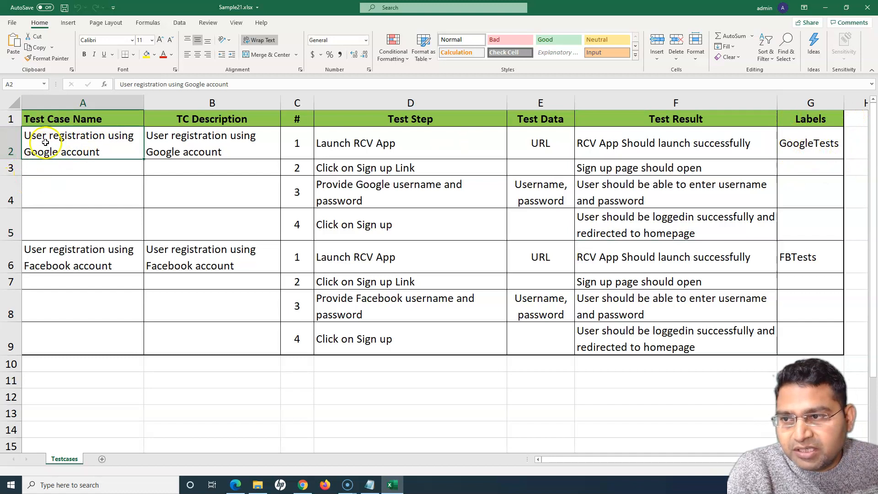
# Step: Compare the row blocks of the Google (rows 2 to 5) and Facebook (rows 6 to 9) test cases
pyautogui.moveTo(11, 138); pyautogui.dragTo(611, 232)
pyautogui.moveTo(15, 254); pyautogui.dragTo(216, 343)
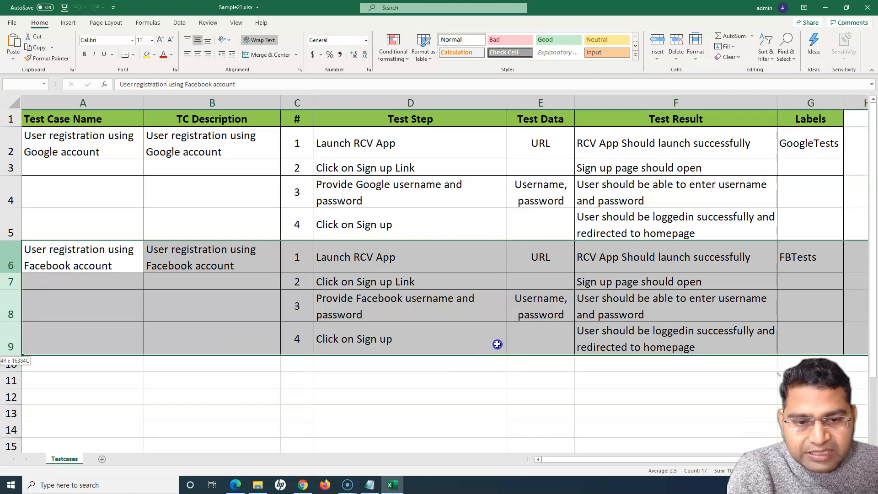
pyautogui.moveTo(496, 343); pyautogui.dragTo(497, 344)
pyautogui.click(42, 364)
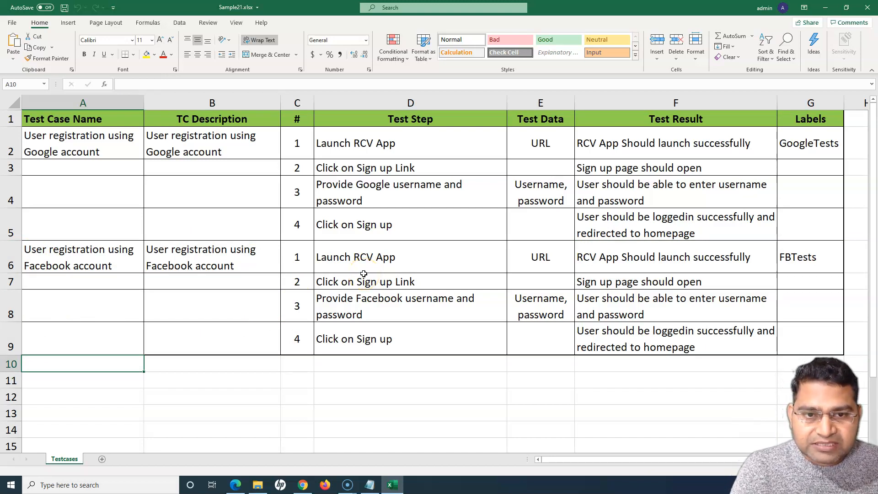
pyautogui.click(365, 251)
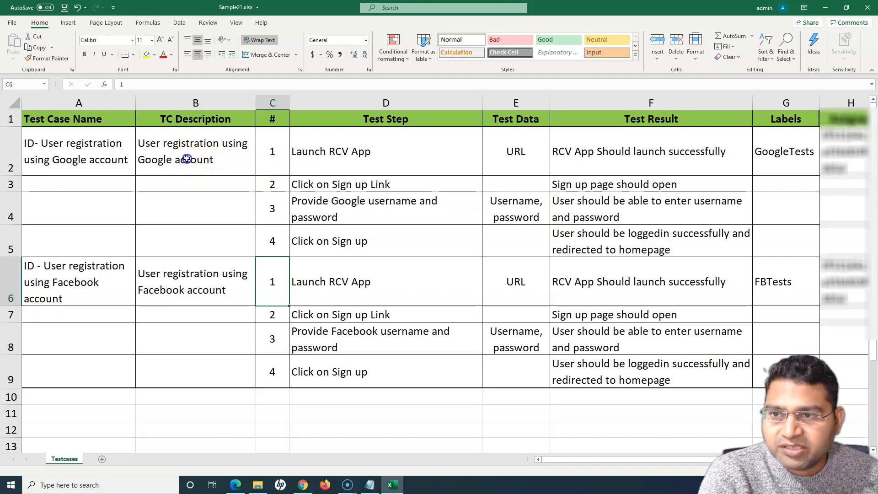
# Step: Examine the ID-prefixed Google test case's name and description and its steps numbered 1 to 4
pyautogui.click(187, 158)
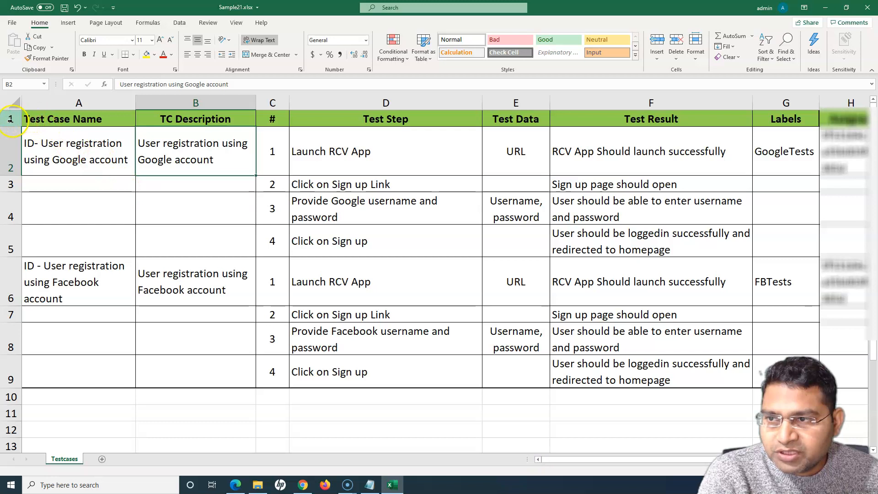
pyautogui.click(46, 154)
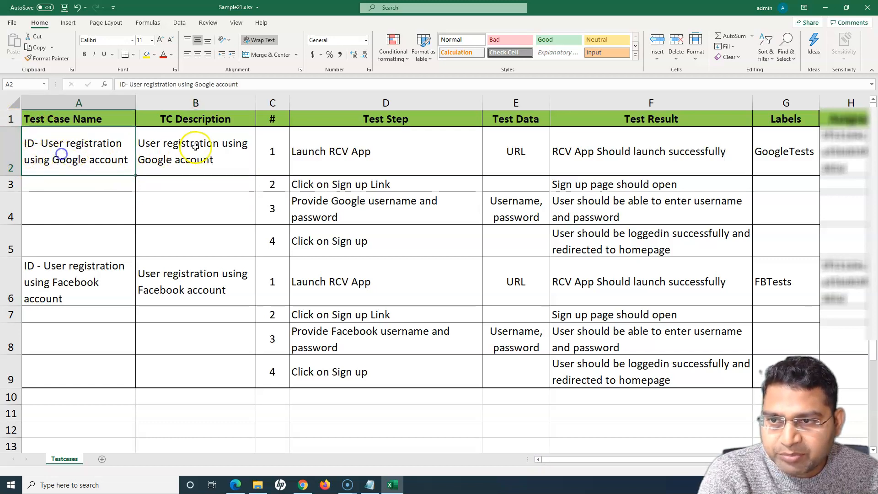
pyautogui.moveTo(274, 150); pyautogui.dragTo(324, 241)
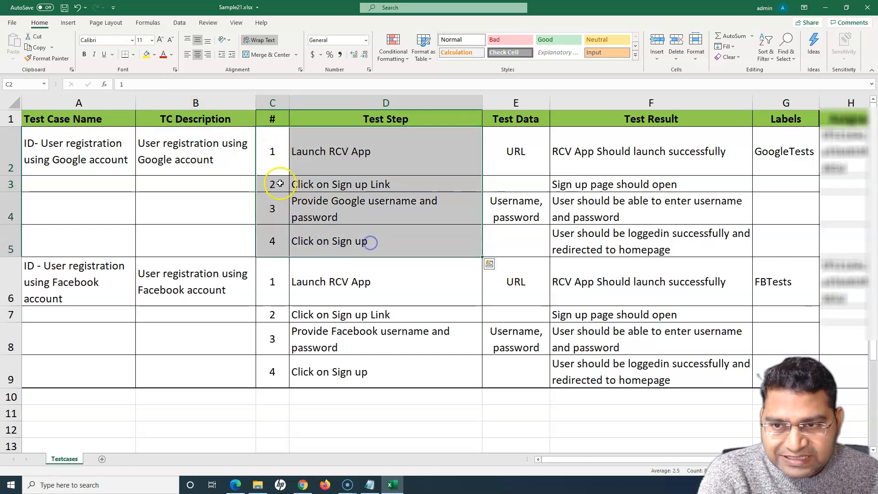
pyautogui.click(186, 149)
pyautogui.moveTo(278, 155); pyautogui.dragTo(372, 240)
pyautogui.click(270, 185)
pyautogui.click(267, 203)
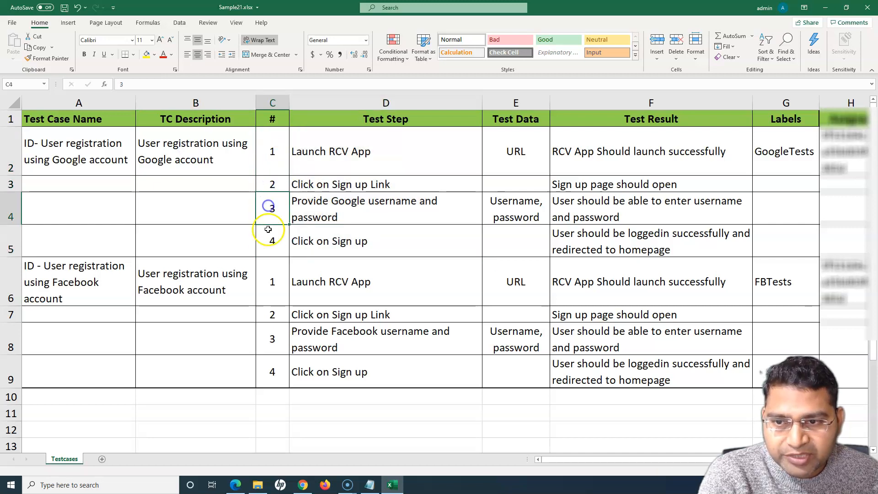
pyautogui.click(268, 240)
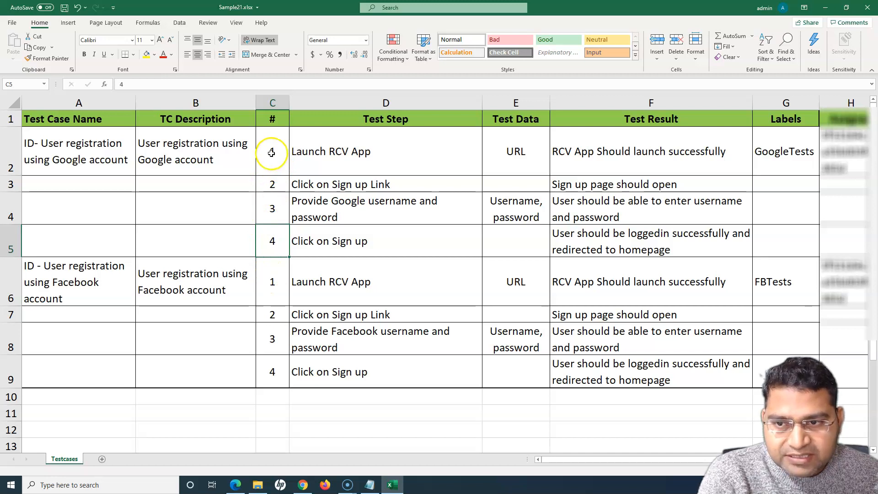
# Step: Check the Test Case Name cells in rows 3 to 5 and the Facebook test case's first row
pyautogui.click(67, 184)
pyautogui.click(60, 200)
pyautogui.click(60, 236)
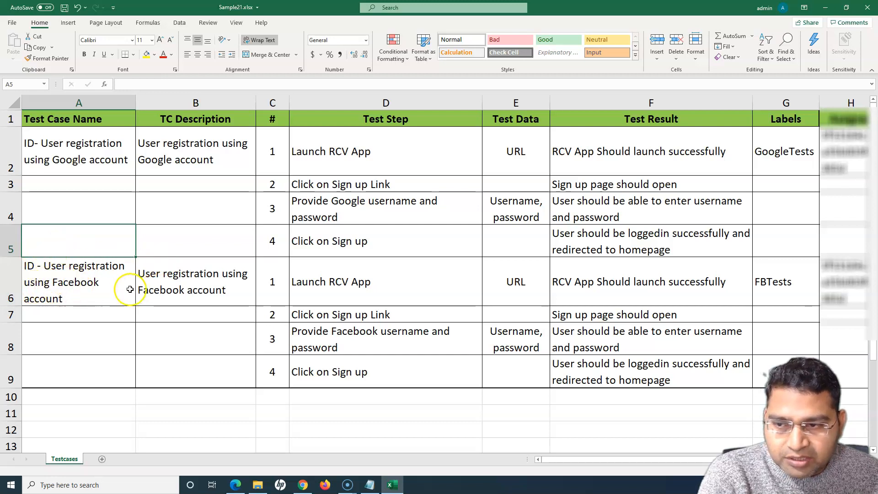
pyautogui.click(9, 280)
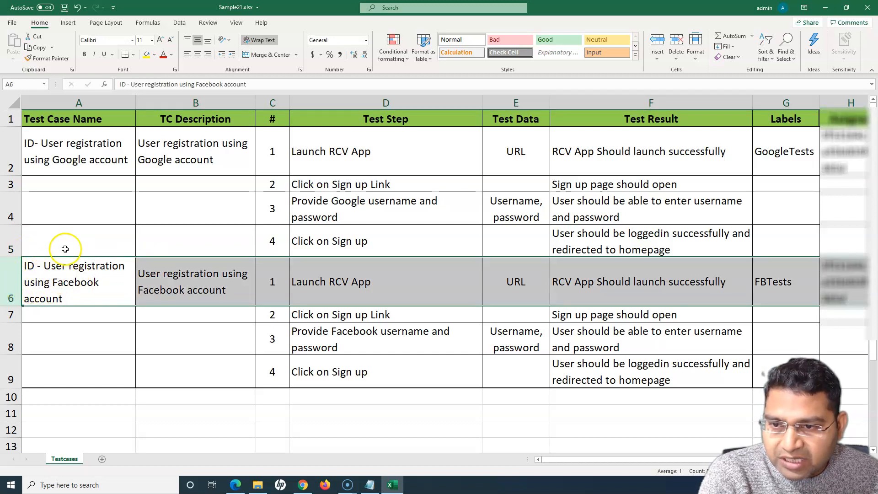
# Step: Examine the Google account test case's name and its four numbered test steps in rows 2 to 5
pyautogui.click(94, 145)
pyautogui.moveTo(273, 242); pyautogui.dragTo(545, 242)
pyautogui.click(436, 243)
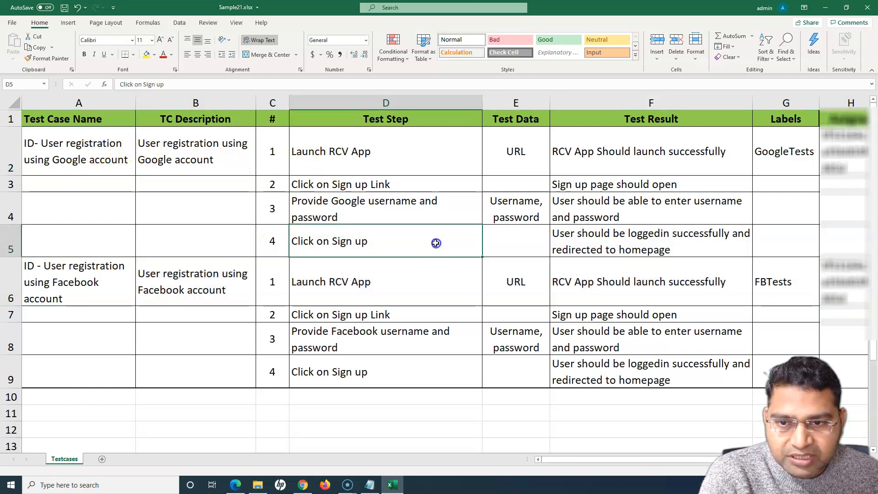
pyautogui.moveTo(261, 146); pyautogui.dragTo(387, 240)
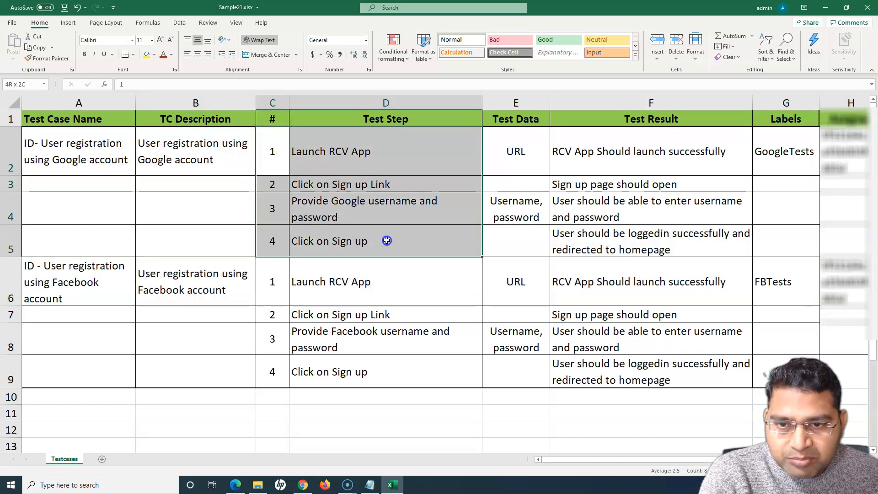
pyautogui.click(386, 240)
# Step: Check the Test Data cells of the Google test case in rows 2 to 5
pyautogui.click(530, 147)
pyautogui.click(524, 188)
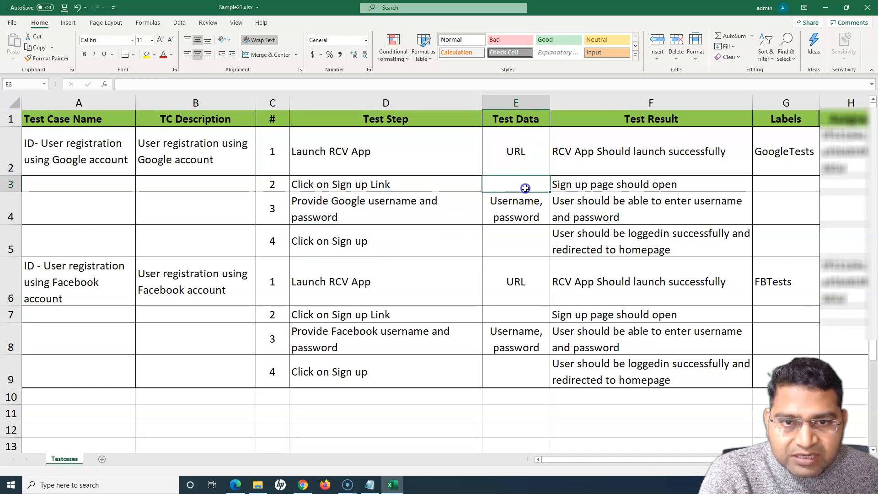
pyautogui.click(529, 147)
pyautogui.click(515, 210)
pyautogui.click(516, 188)
pyautogui.click(514, 239)
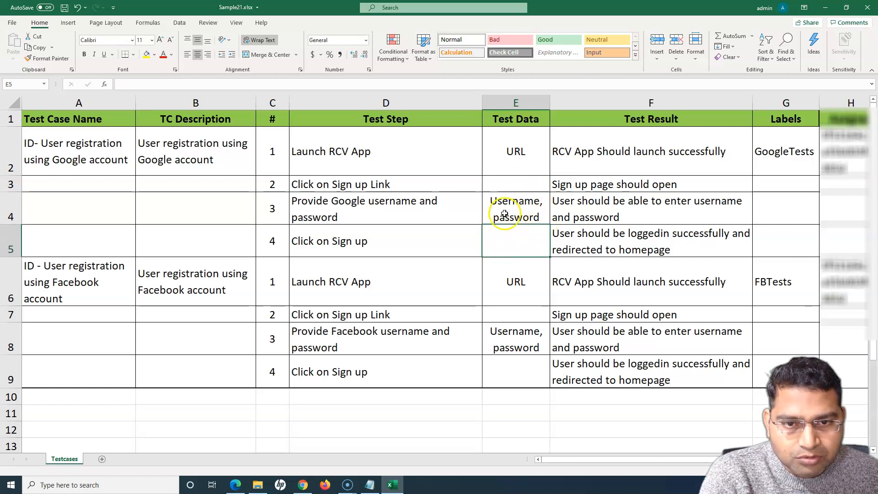
pyautogui.click(502, 185)
# Step: Review the Google test case's Test Result cells in rows 2 to 5 and its label and column H value in row 2
pyautogui.moveTo(653, 144); pyautogui.dragTo(652, 239)
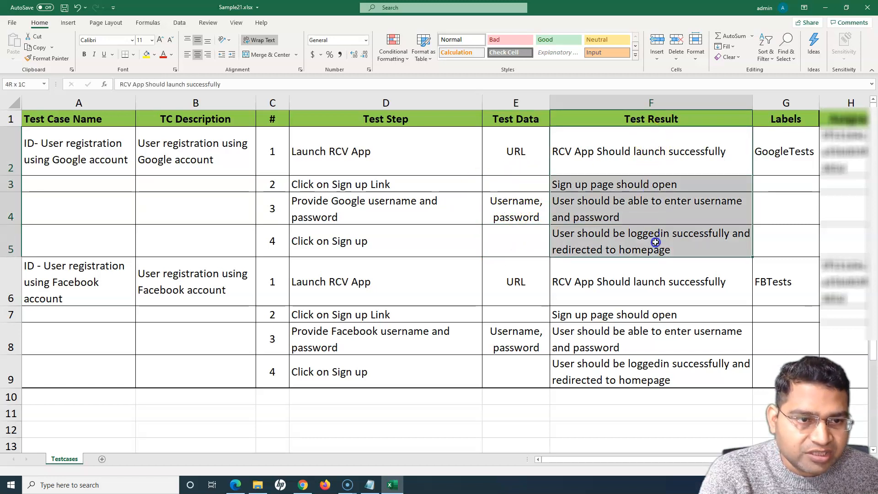
pyautogui.click(789, 146)
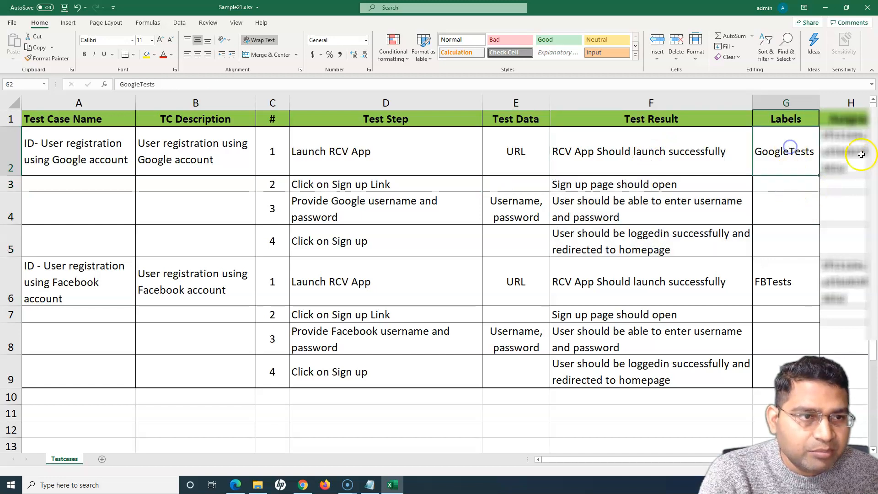
pyautogui.click(846, 153)
pyautogui.click(770, 154)
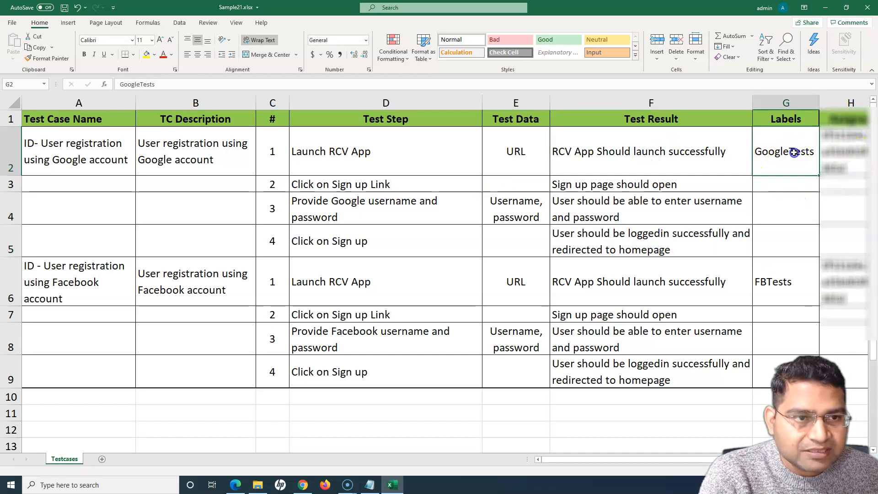
pyautogui.click(842, 154)
# Step: Check the Google test case's name and its Labels cells in rows 2 to 5
pyautogui.click(63, 146)
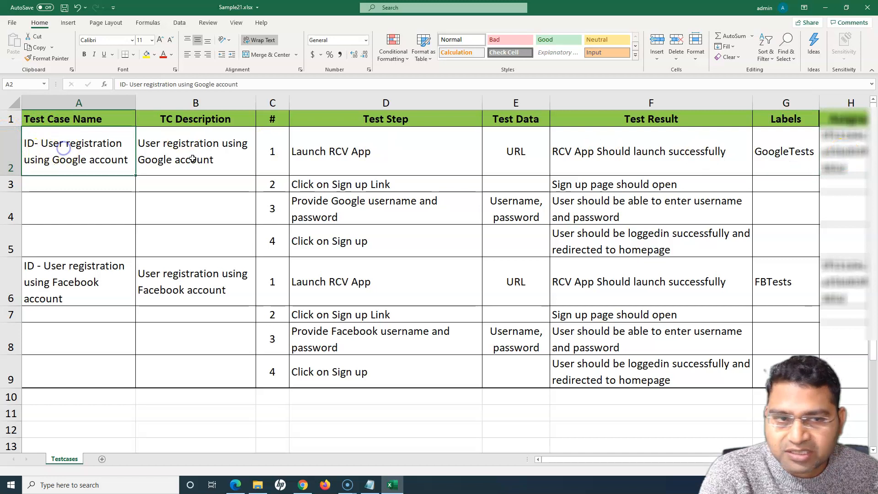
pyautogui.click(773, 153)
pyautogui.click(780, 185)
pyautogui.click(784, 211)
pyautogui.click(782, 234)
pyautogui.click(790, 159)
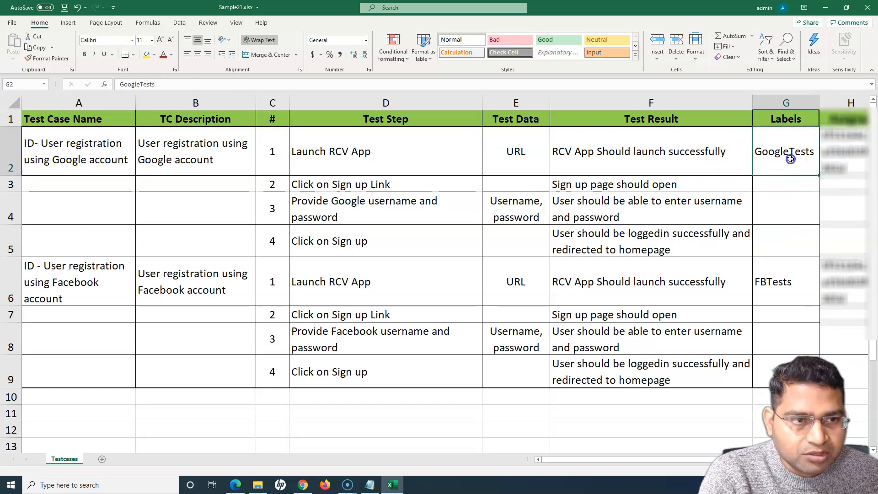
# Step: Examine the label and column H entries as part of the Google test case's first row, row 2
pyautogui.click(844, 159)
pyautogui.click(799, 160)
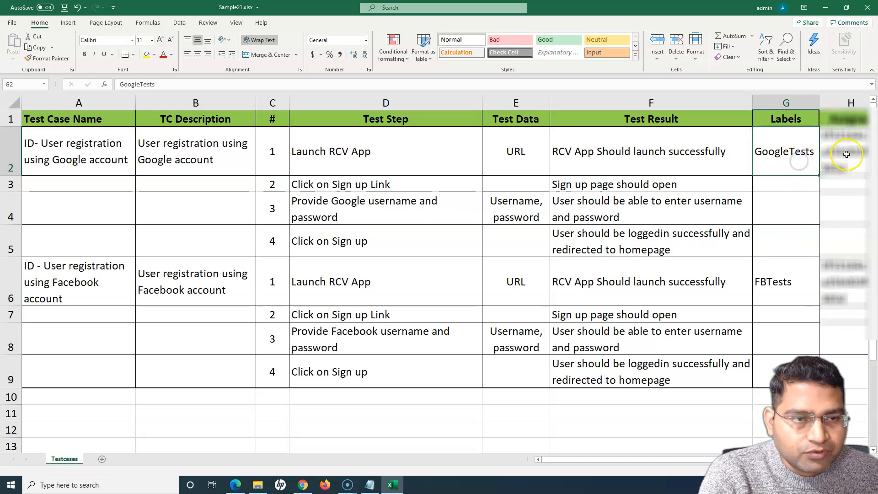
pyautogui.click(14, 156)
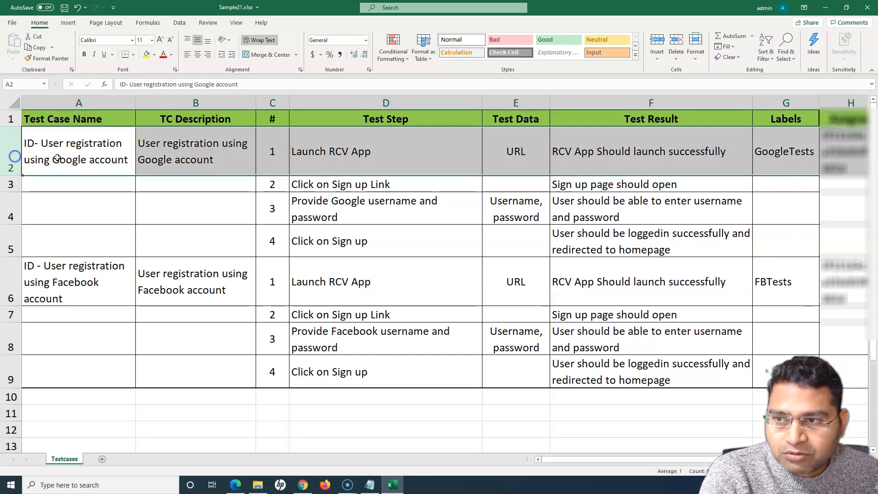
pyautogui.click(788, 163)
pyautogui.click(846, 163)
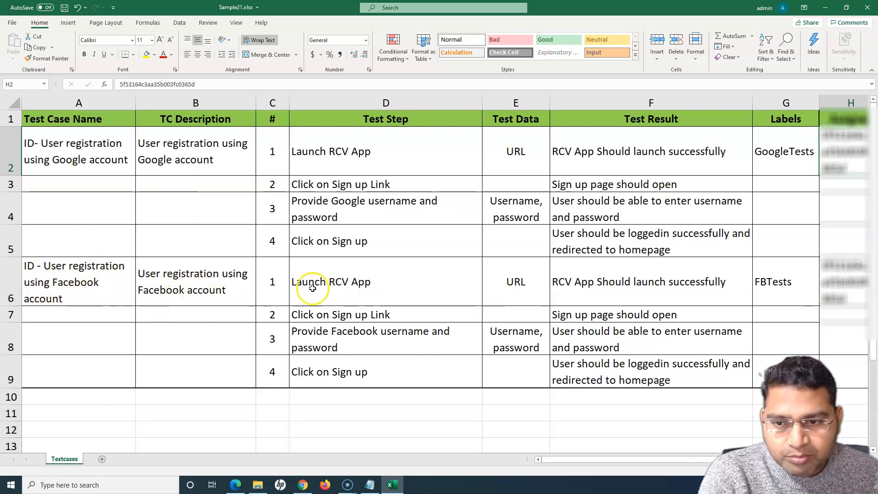
# Step: Examine the Facebook test case's first row, including its name and description in row 6
pyautogui.click(11, 282)
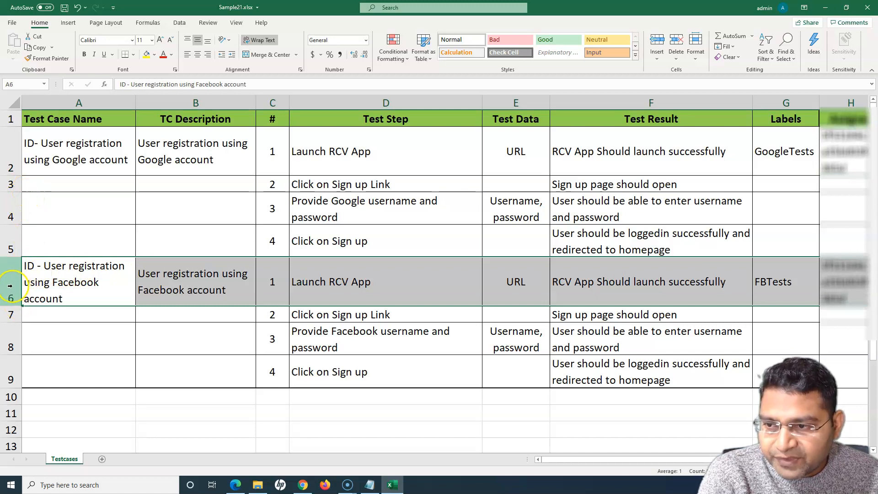
pyautogui.click(85, 286)
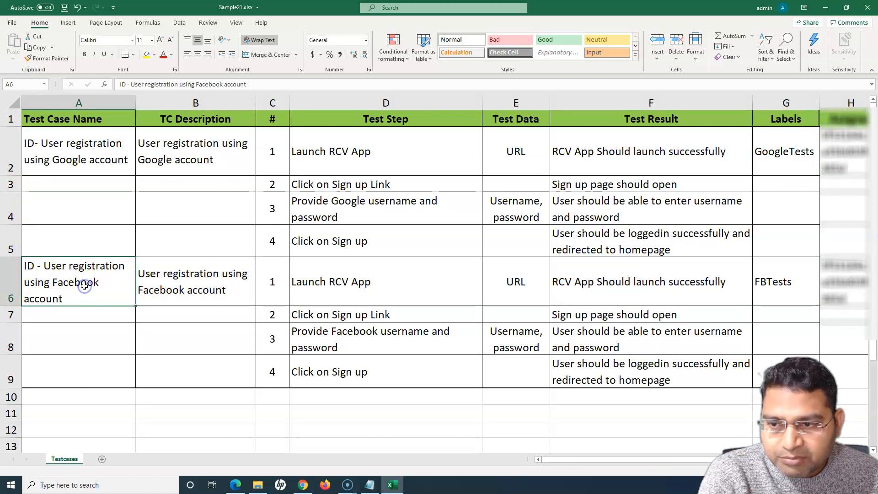
pyautogui.click(188, 285)
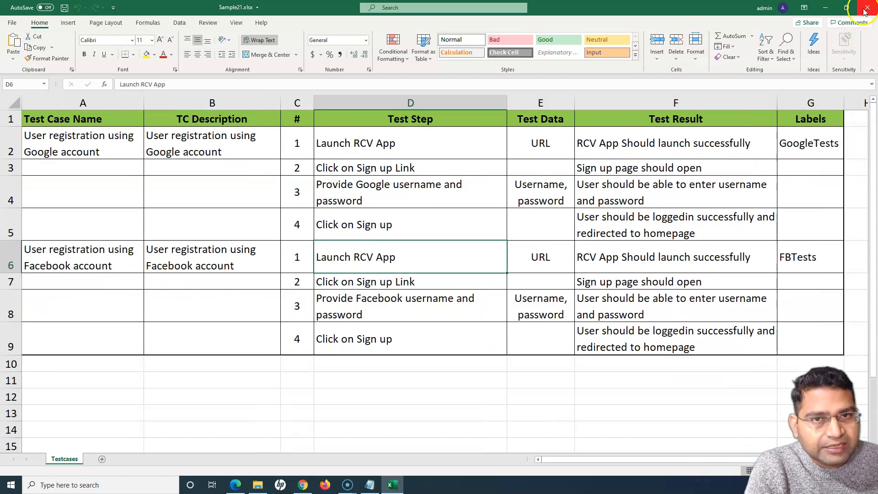
# Step: Close the workbook, switch to Jira and open Zephyr's Import Tests page for the RCV Classic Scrum project
pyautogui.click(866, 7)
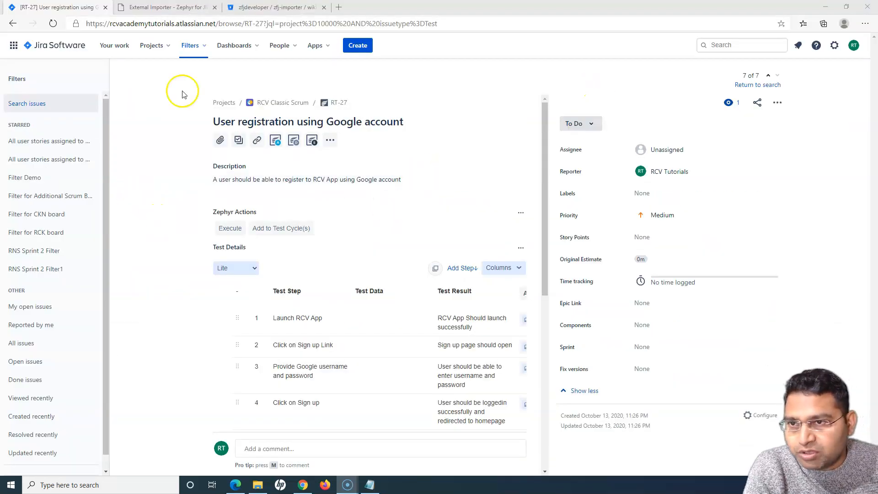
pyautogui.click(63, 49)
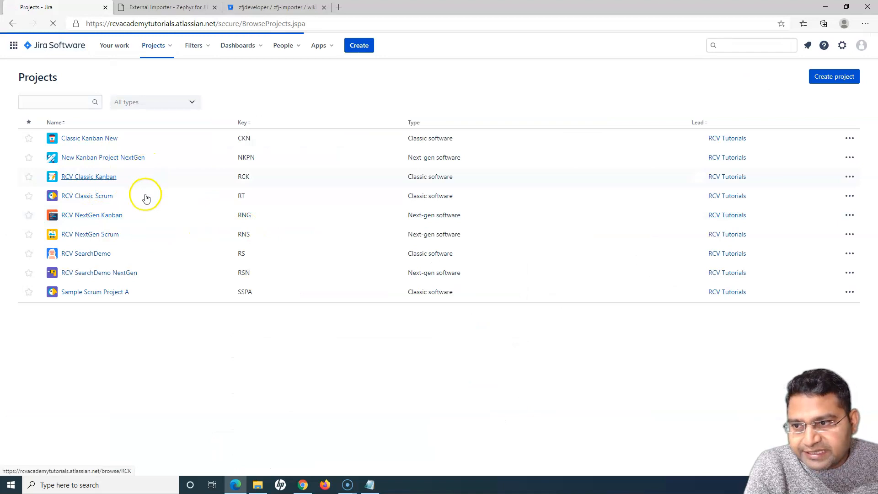
pyautogui.click(93, 197)
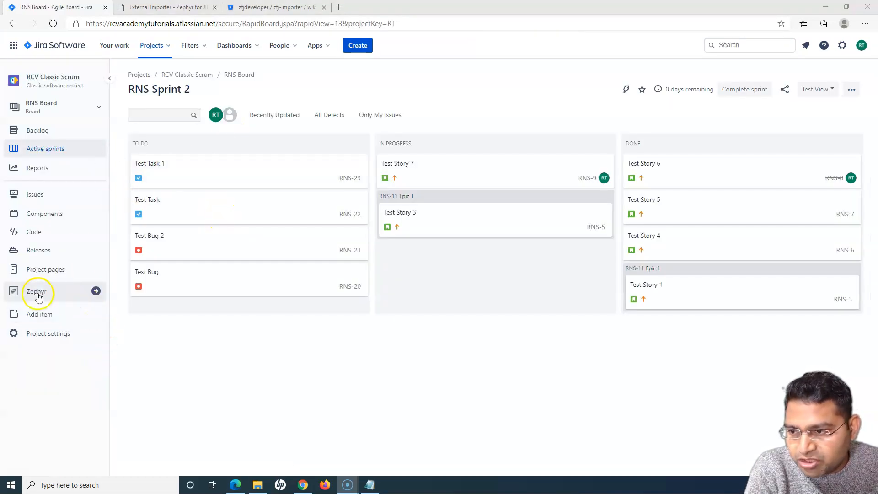
pyautogui.click(38, 295)
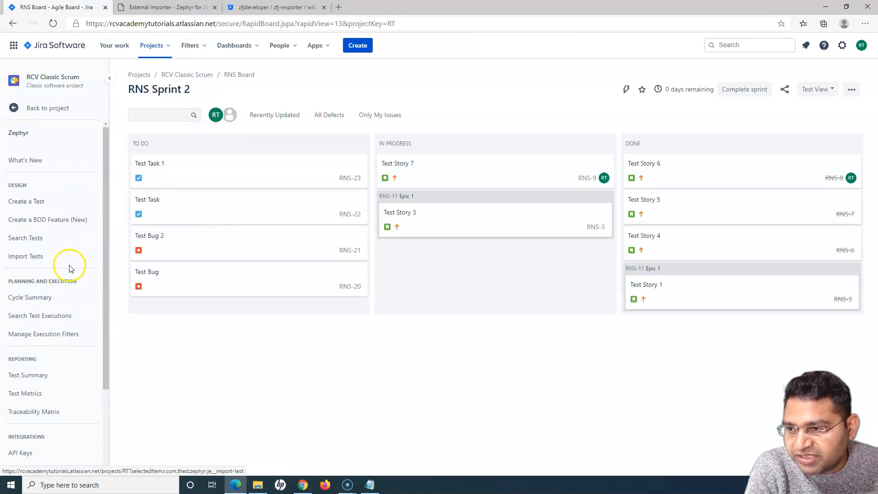
pyautogui.click(39, 256)
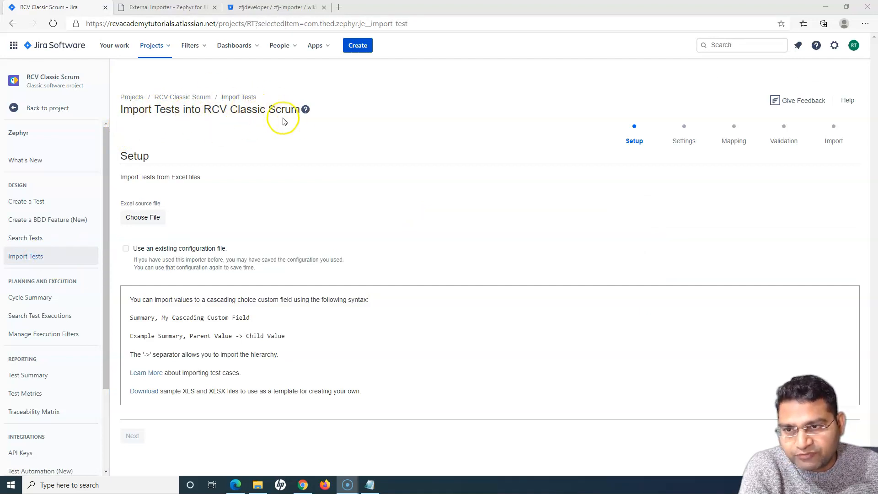
# Step: Upload Sample21.xlsx from the ImportTests folder as the Excel source file and continue to the import settings
pyautogui.click(134, 218)
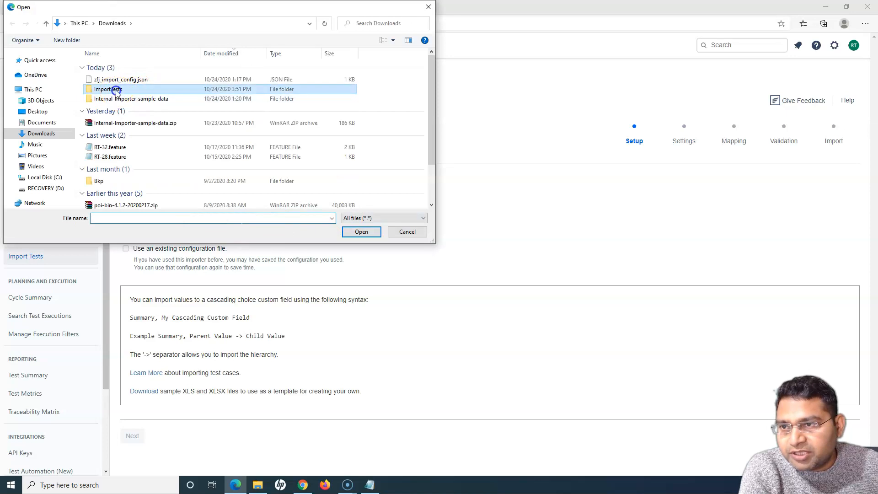
pyautogui.doubleClick(116, 89)
pyautogui.click(121, 68)
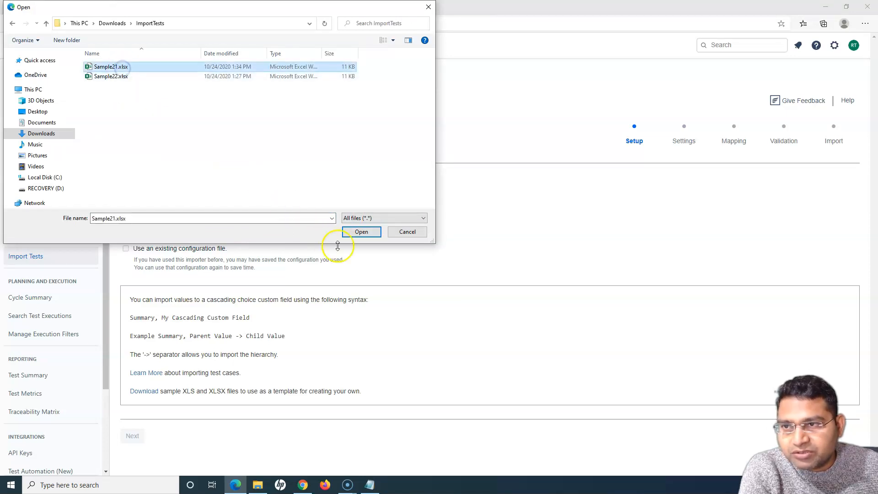
pyautogui.click(357, 233)
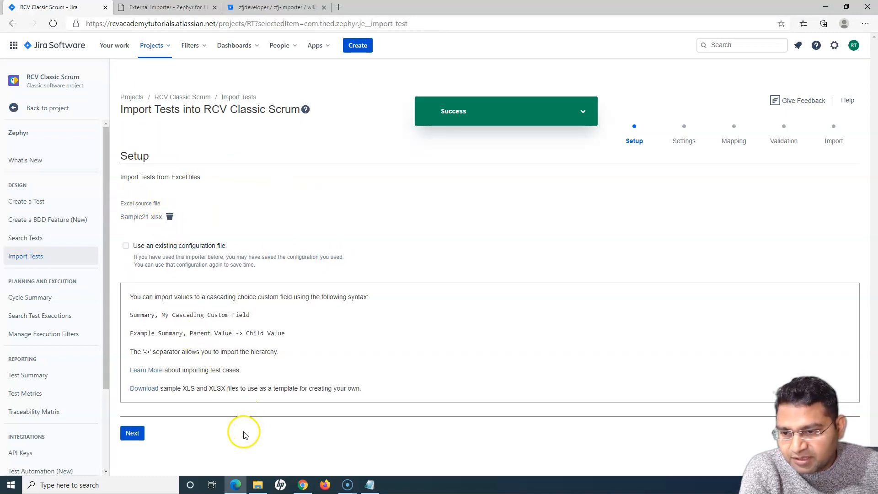
pyautogui.click(133, 440)
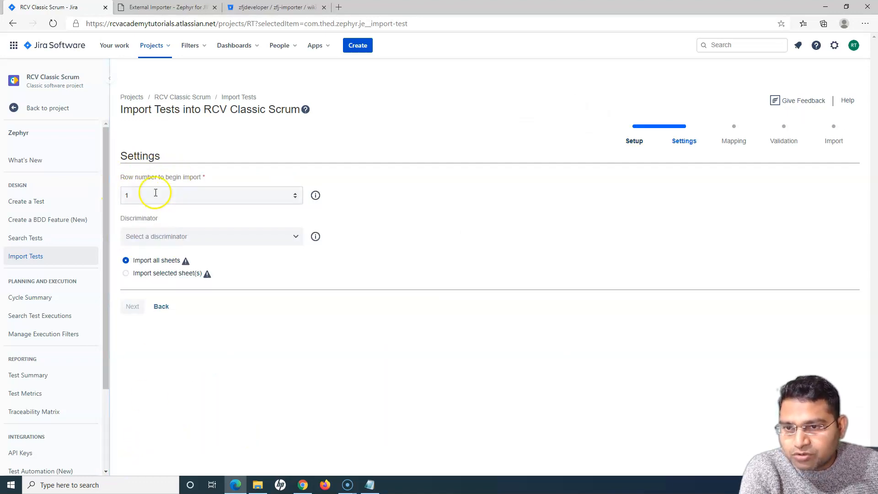
# Step: Set the row number to begin the import to 2
pyautogui.click(295, 194)
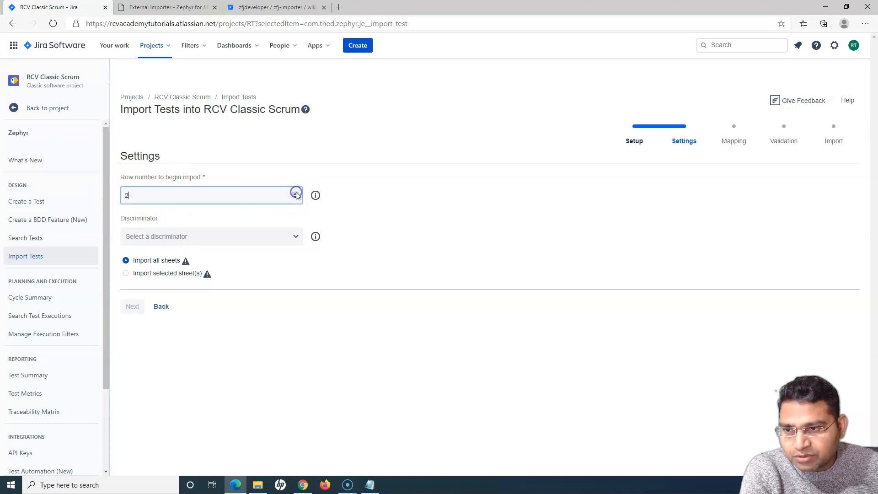
pyautogui.click(255, 324)
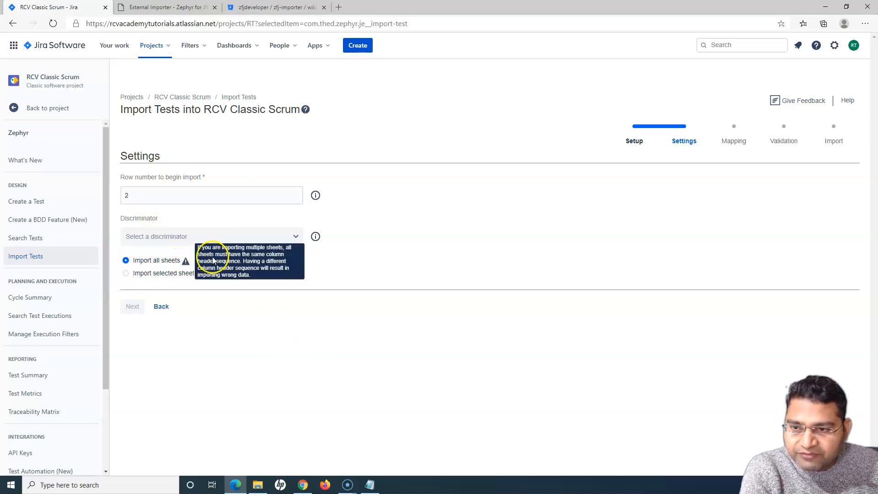
pyautogui.moveTo(185, 265)
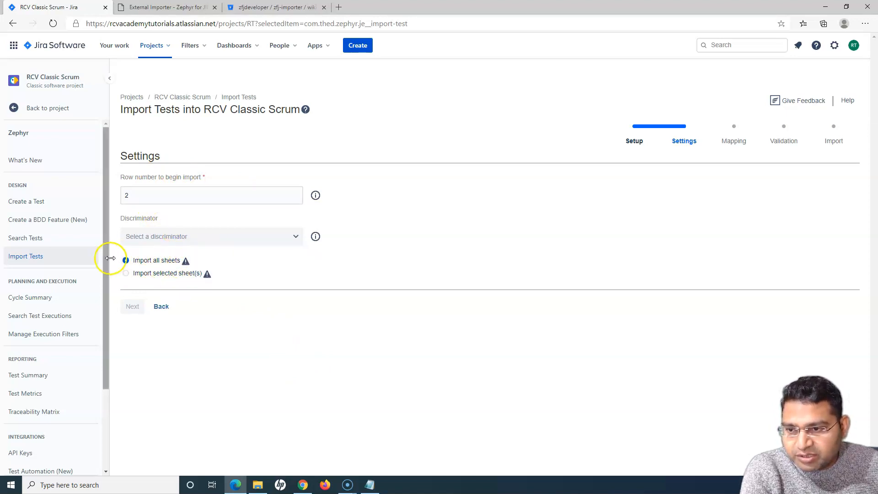
pyautogui.click(126, 274)
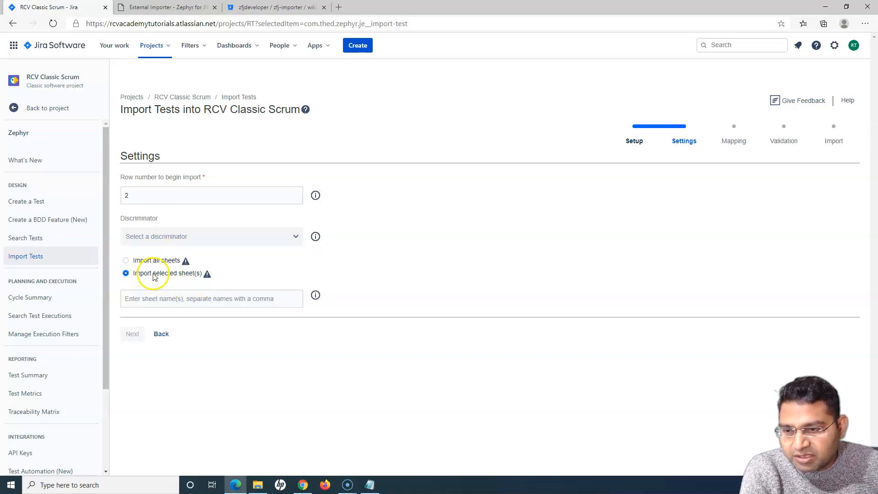
pyautogui.click(132, 299)
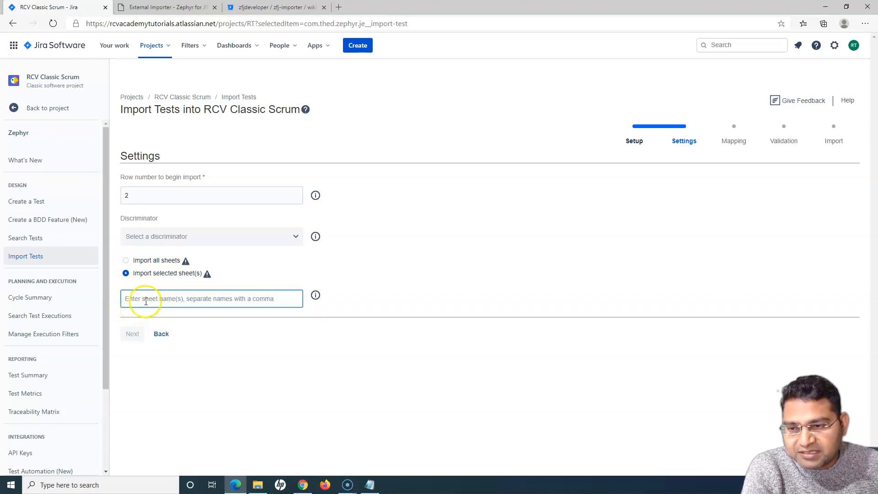
pyautogui.click(129, 262)
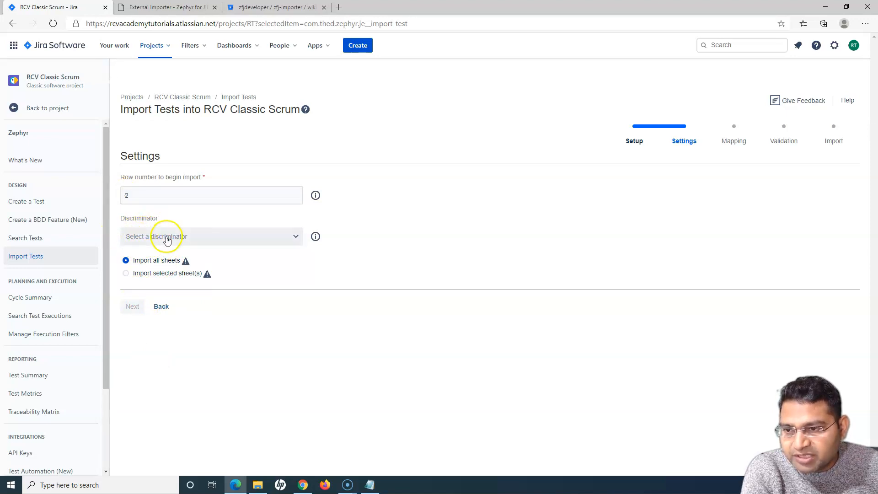
# Step: Look through the discriminator options and reopen Sample21.xlsx from the ImportTests folder for reference
pyautogui.click(185, 237)
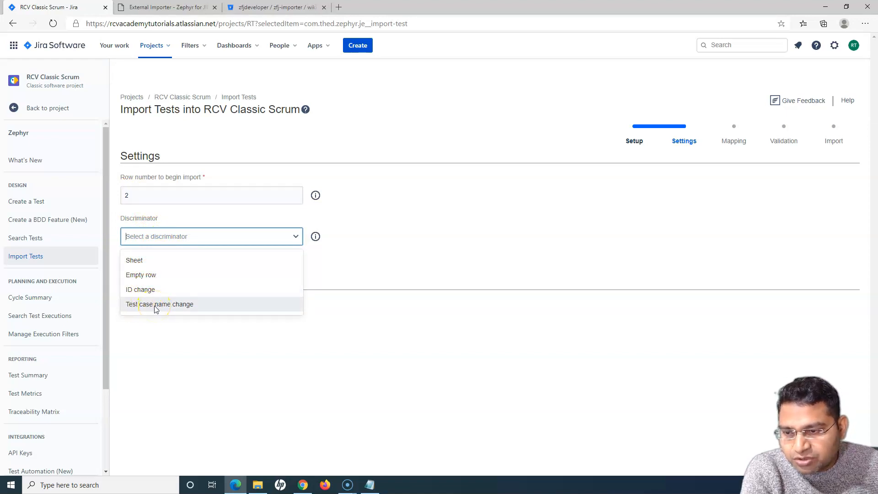
pyautogui.click(258, 484)
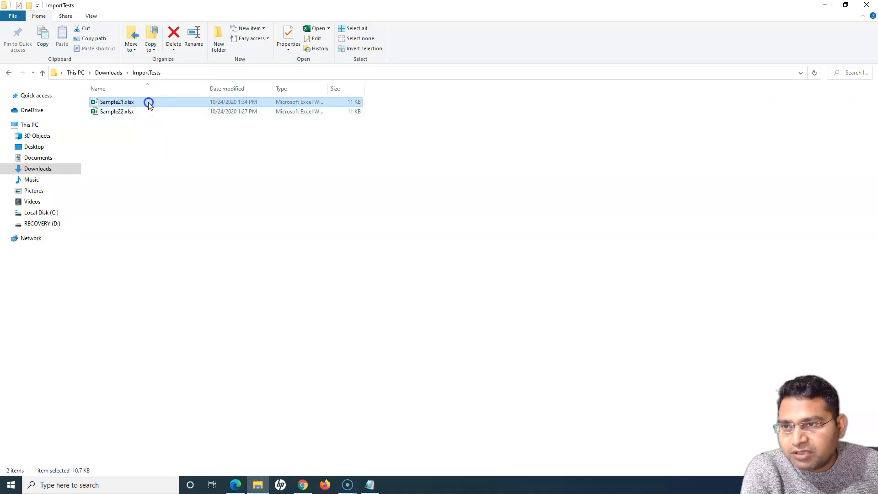
pyautogui.press('Return')
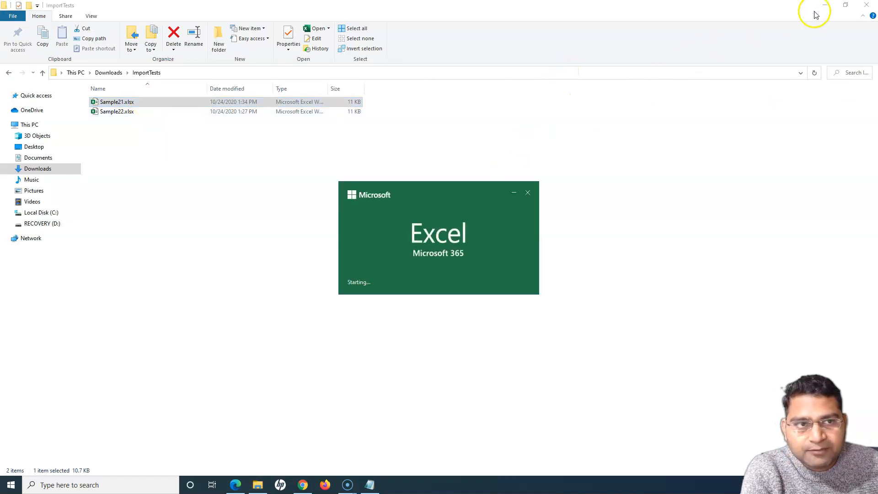
# Step: Compare where the test case name changes between the Google block (rows 2 to 5) and the Facebook test case in row 6
pyautogui.click(24, 141)
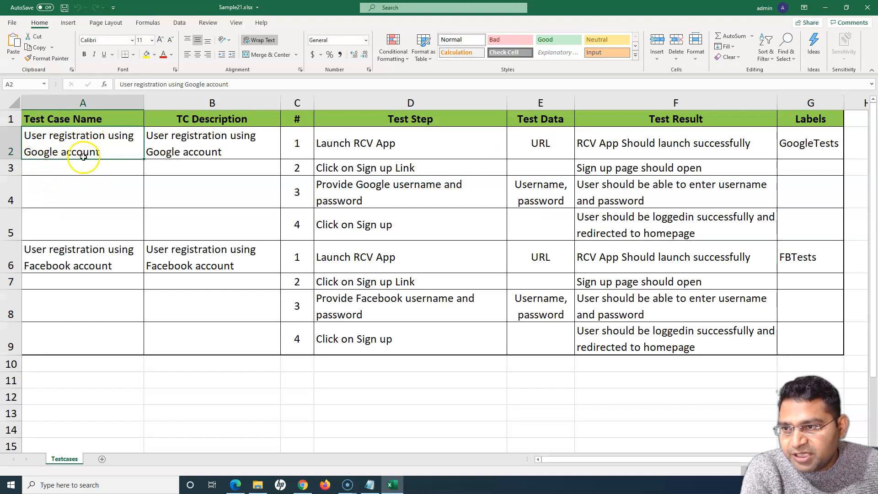
pyautogui.moveTo(11, 143); pyautogui.dragTo(162, 236)
pyautogui.click(82, 257)
pyautogui.click(7, 258)
pyautogui.click(79, 262)
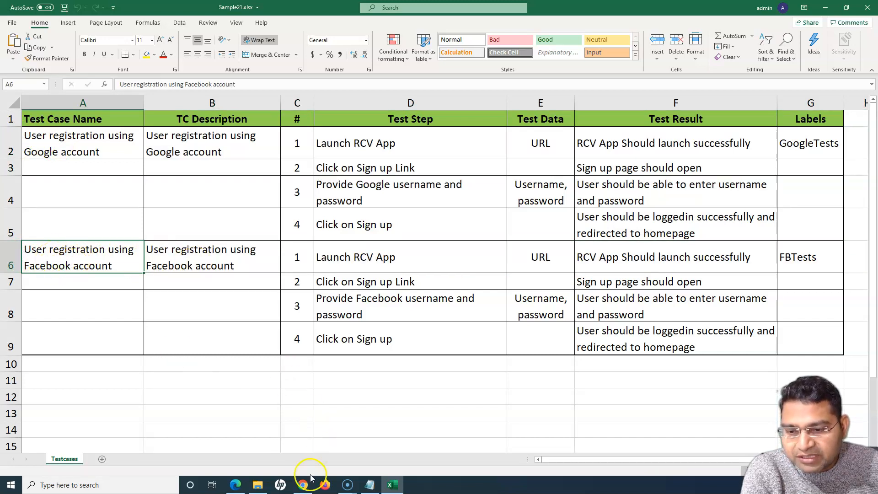
# Step: Return to the Jira import settings, set the discriminator to Test case name change, and continue to the field mapping
pyautogui.click(235, 484)
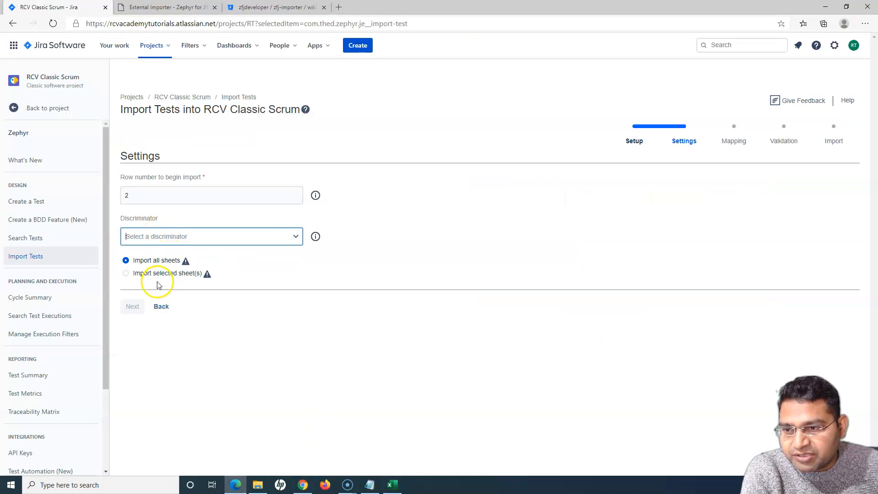
pyautogui.click(195, 236)
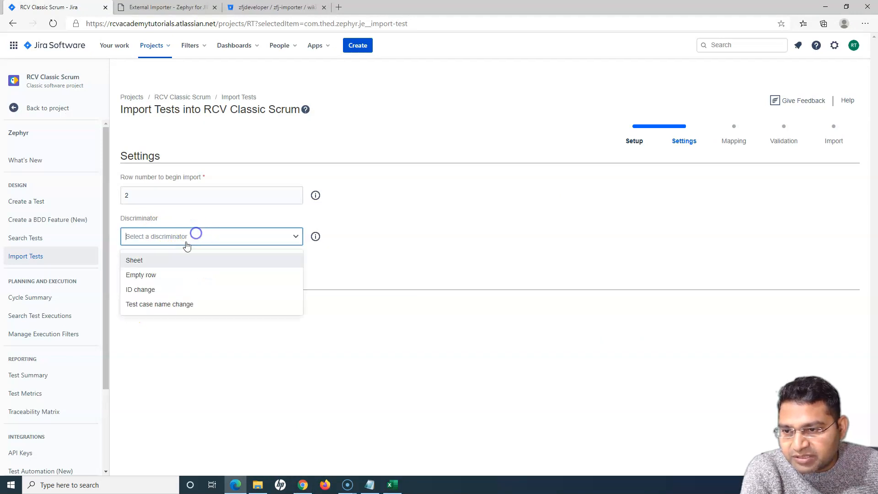
pyautogui.click(156, 306)
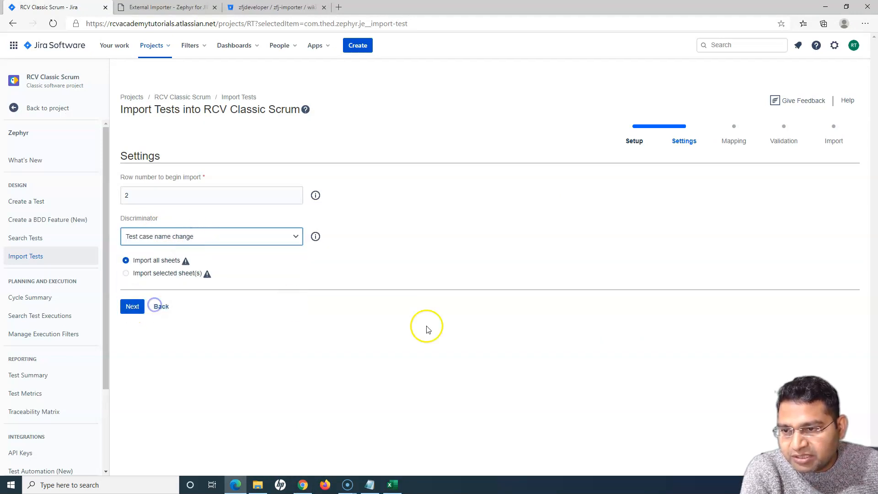
pyautogui.click(130, 305)
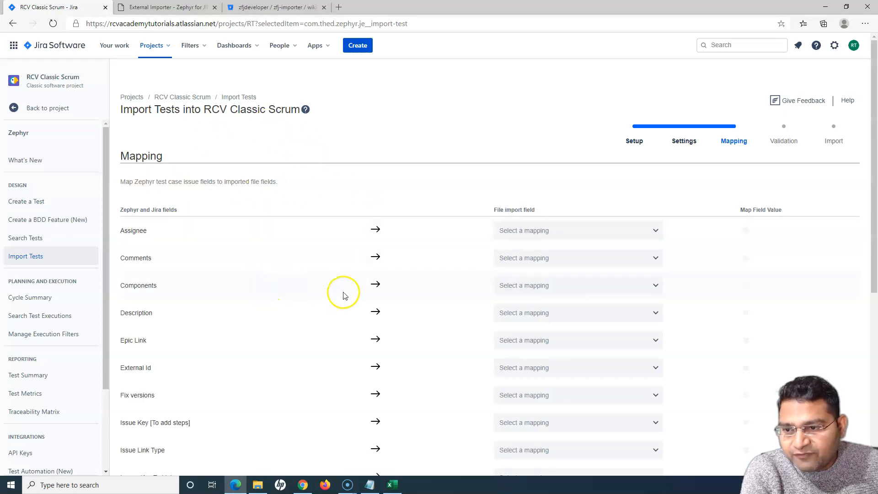
# Step: Look through the Zephyr and Jira fields available for mapping and the file columns offered for Assignee
pyautogui.scroll(-1, 320, 304)
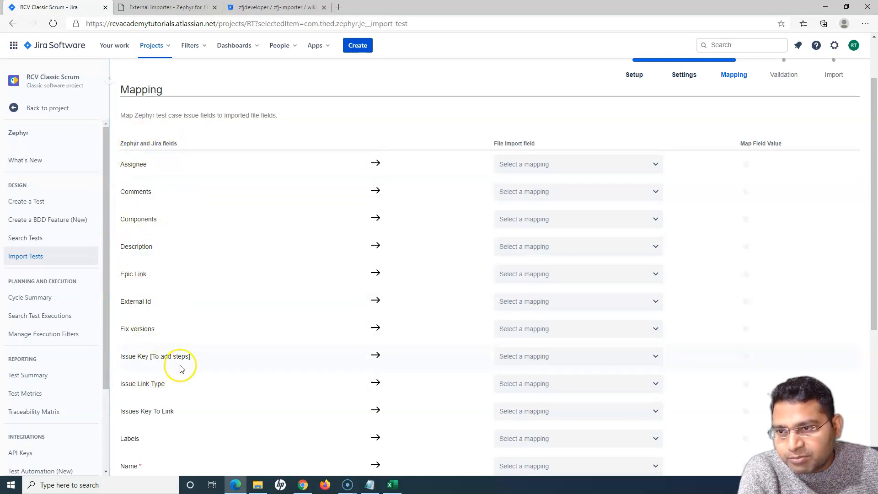
pyautogui.scroll(-5, 147, 398)
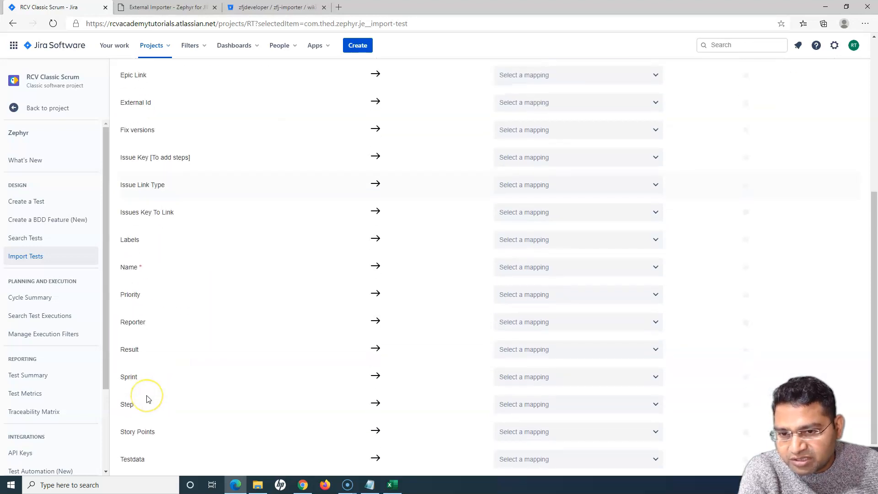
pyautogui.scroll(6, 580, 287)
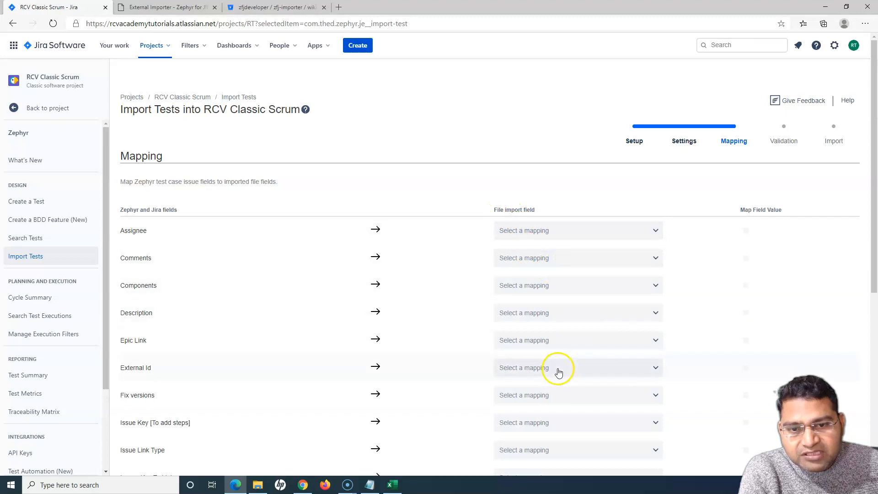
pyautogui.scroll(-3, 556, 371)
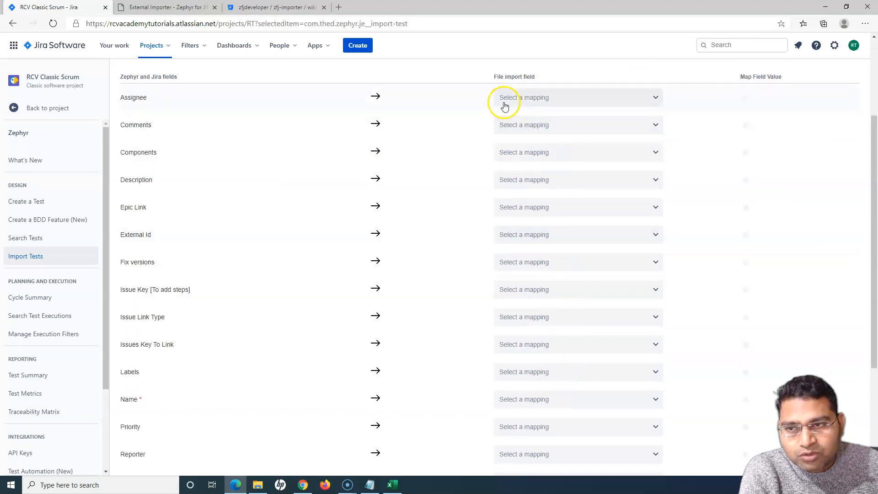
pyautogui.click(525, 98)
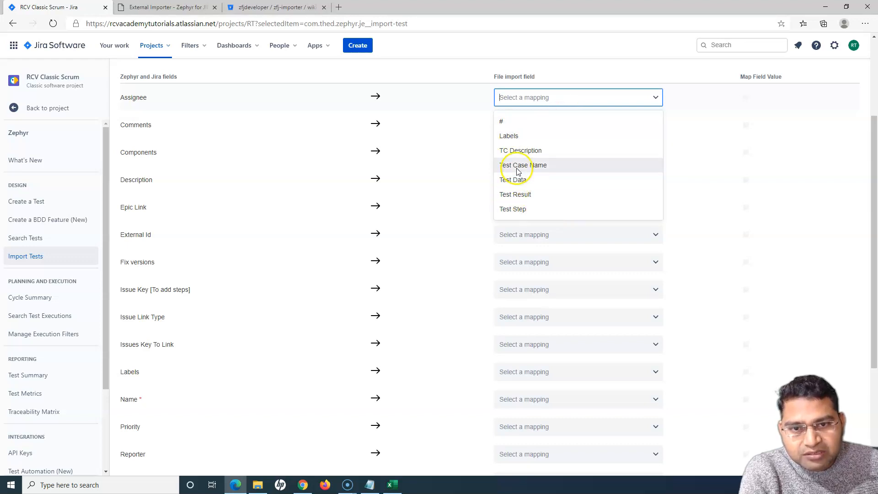
# Step: Switch to Sample21.xlsx in Excel and review its column headers from Test Case Name through Labels against the mapping choices
pyautogui.click(392, 485)
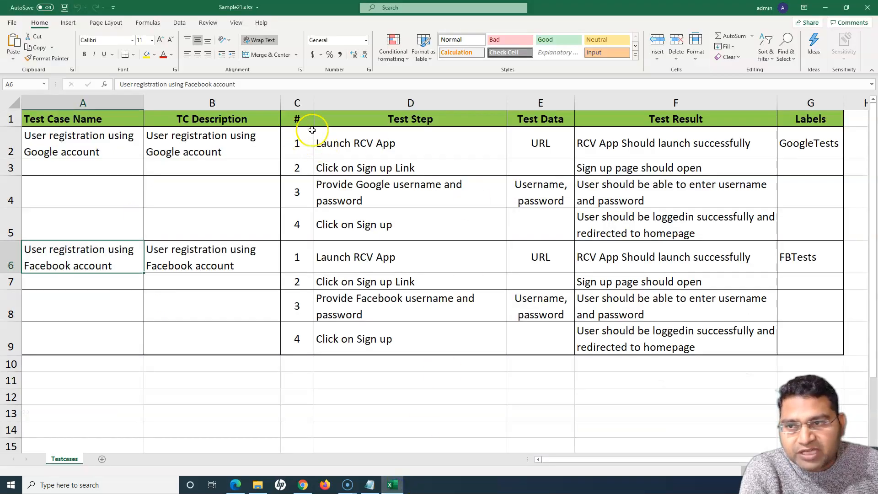
pyautogui.click(88, 118)
pyautogui.click(196, 119)
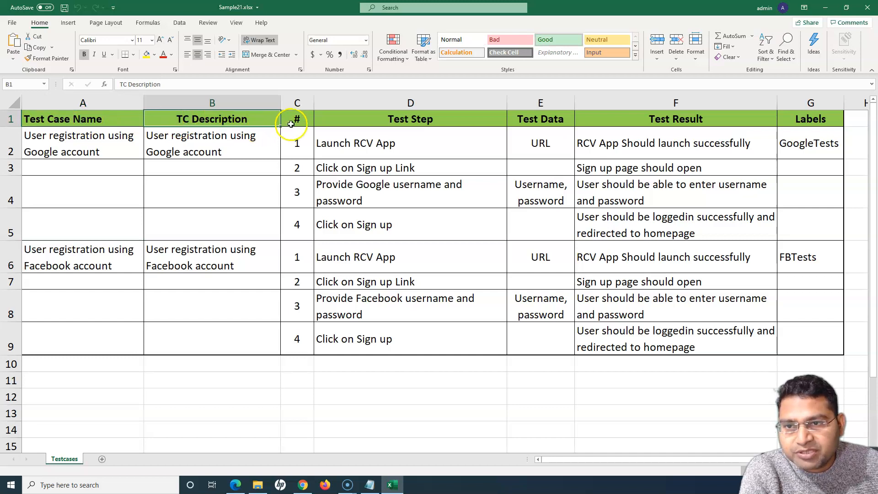
pyautogui.click(293, 123)
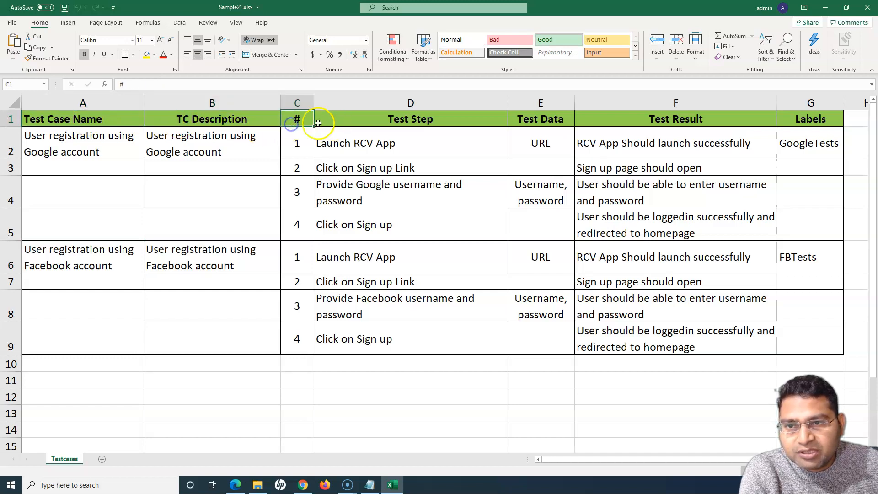
pyautogui.click(369, 119)
pyautogui.click(541, 120)
pyautogui.click(706, 120)
pyautogui.click(809, 120)
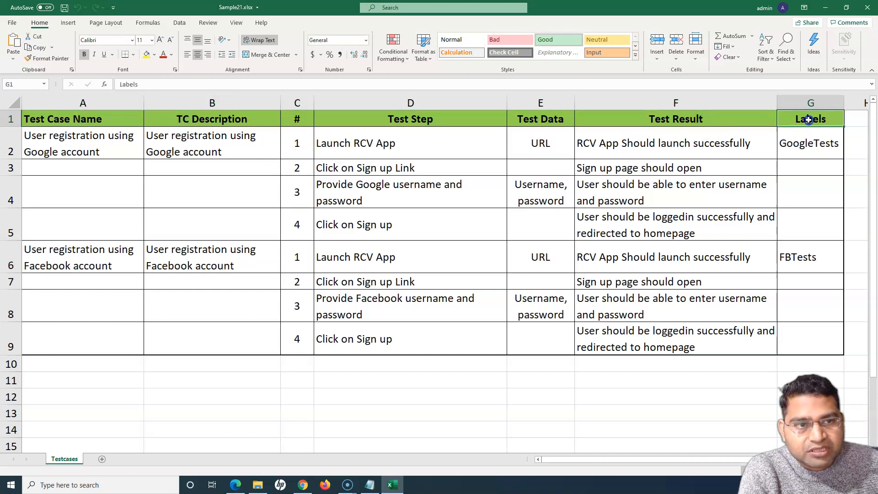
pyautogui.moveTo(437, 116); pyautogui.dragTo(784, 135)
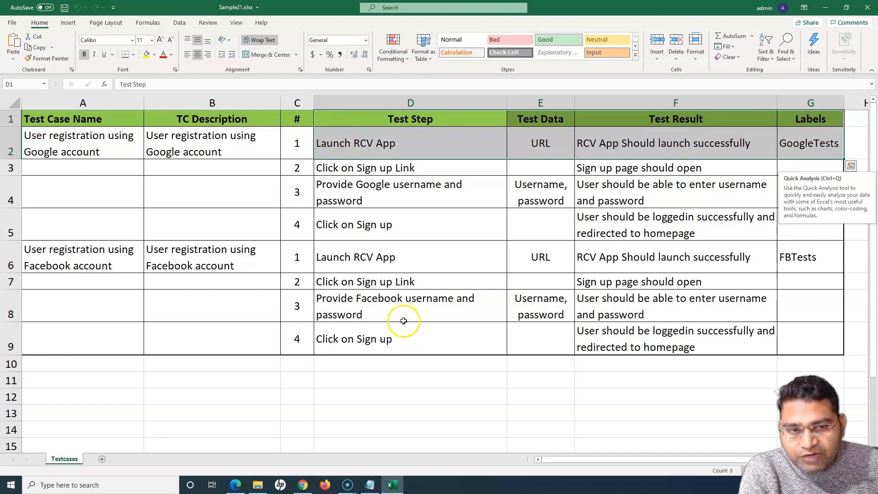
pyautogui.click(495, 308)
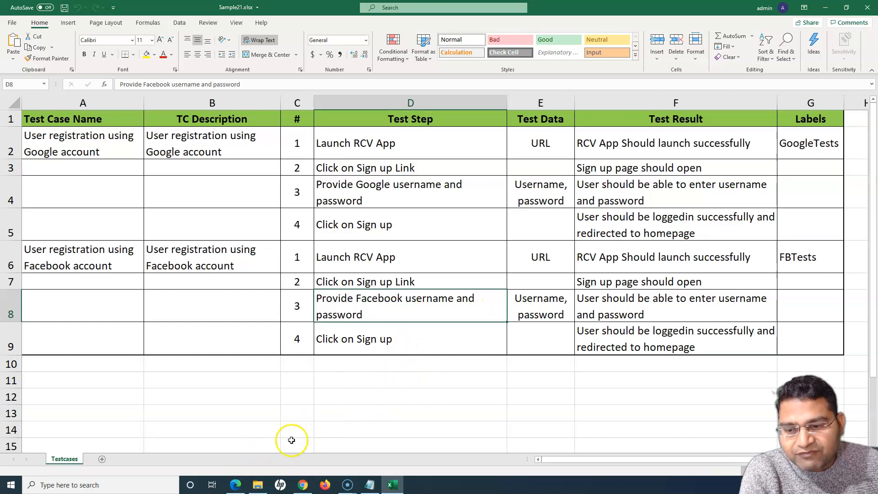
# Step: Back in the Jira import mapping, map Name to Test Case Name and Step to Test Step
pyautogui.click(236, 482)
pyautogui.scroll(-3, 302, 283)
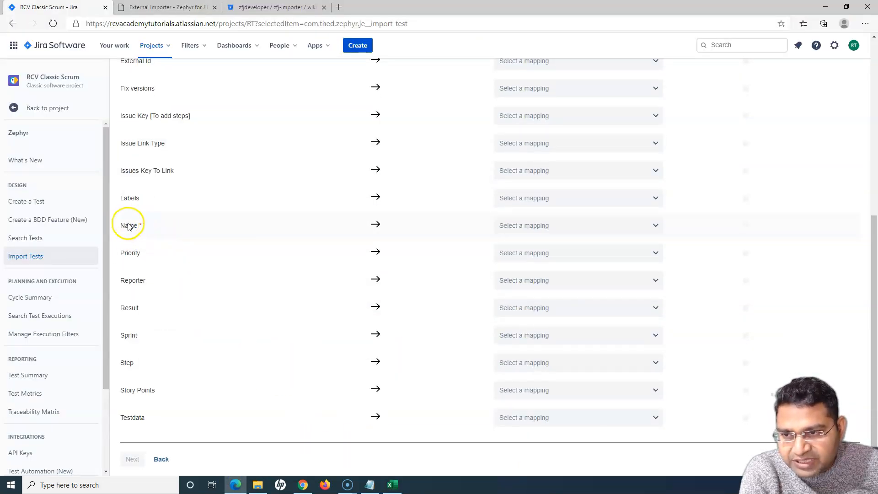
pyautogui.click(542, 225)
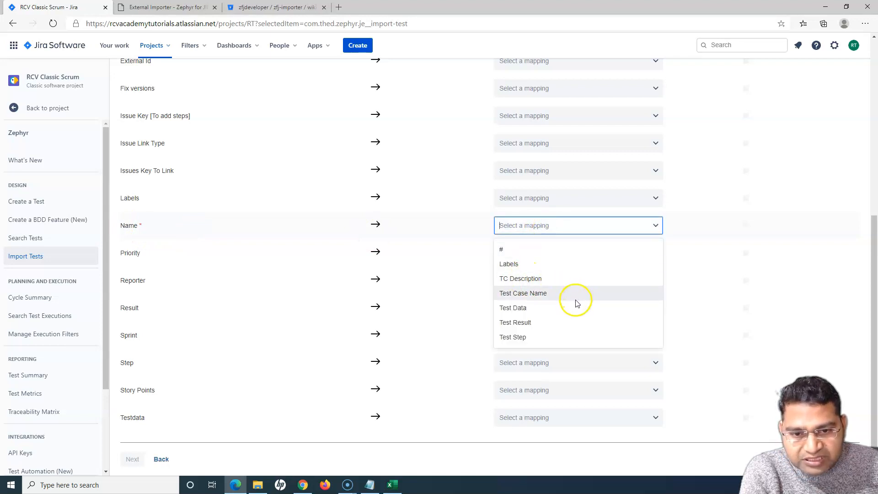
pyautogui.click(542, 294)
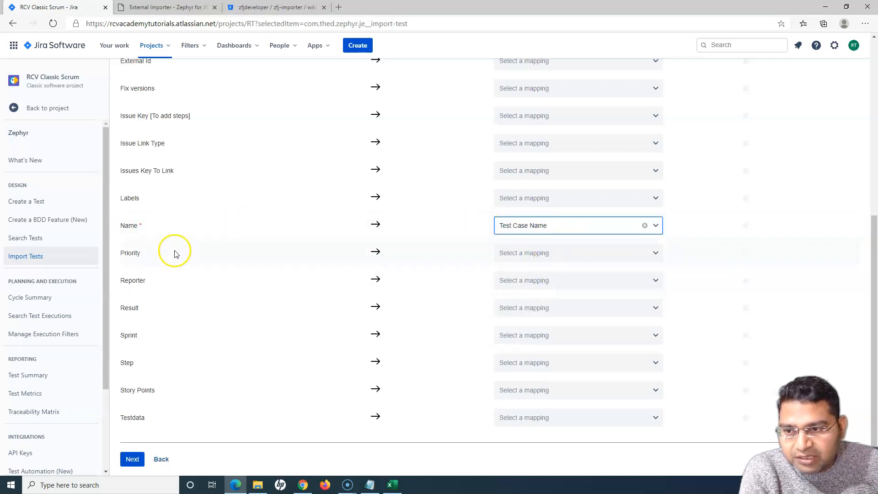
pyautogui.click(539, 363)
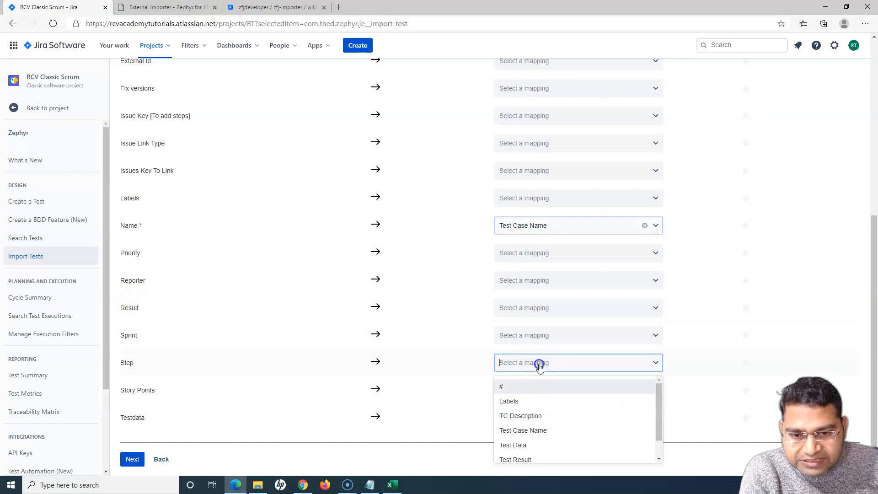
pyautogui.scroll(-1, 535, 447)
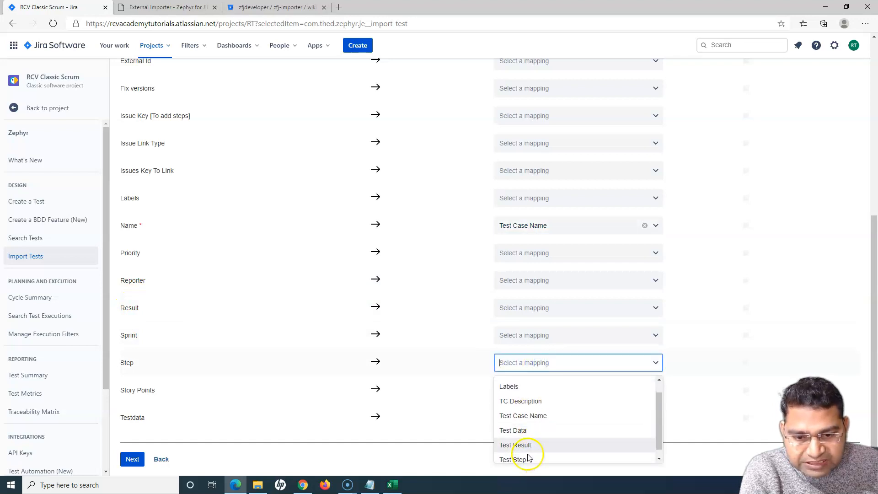
pyautogui.click(524, 452)
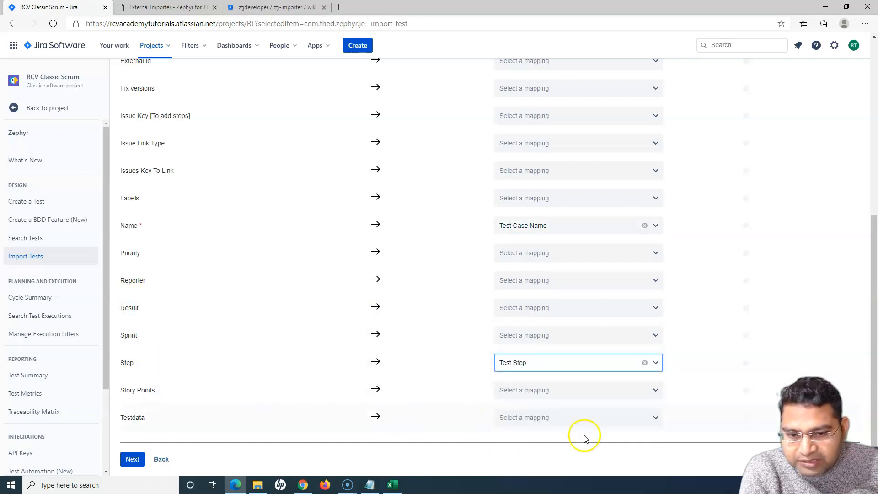
# Step: Map the Testdata field to Test Data and the Result field to Test Result
pyautogui.click(574, 426)
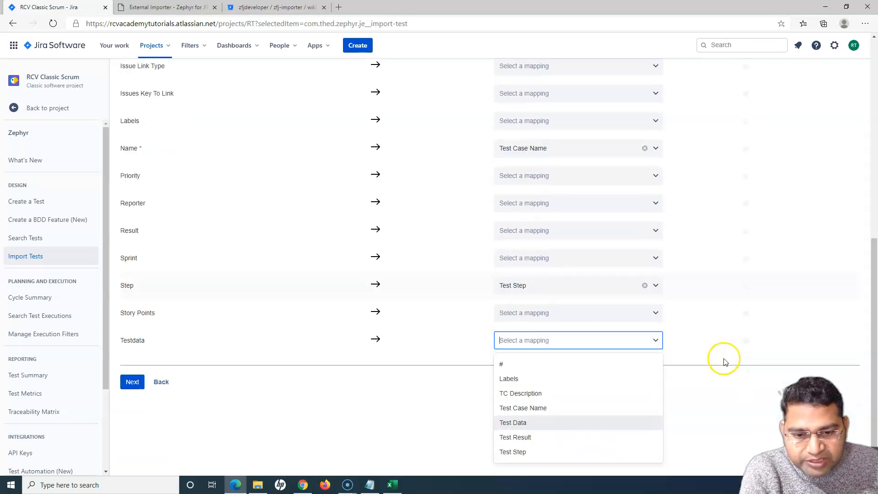
pyautogui.click(522, 424)
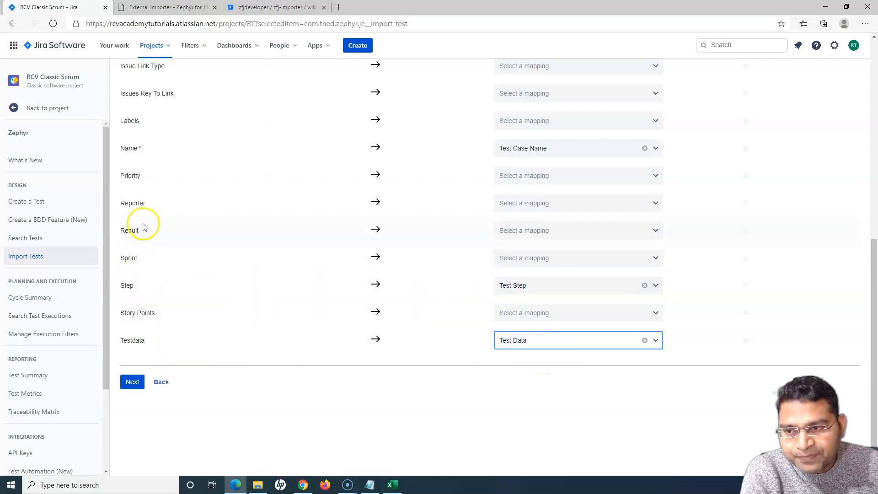
pyautogui.click(514, 231)
pyautogui.click(541, 327)
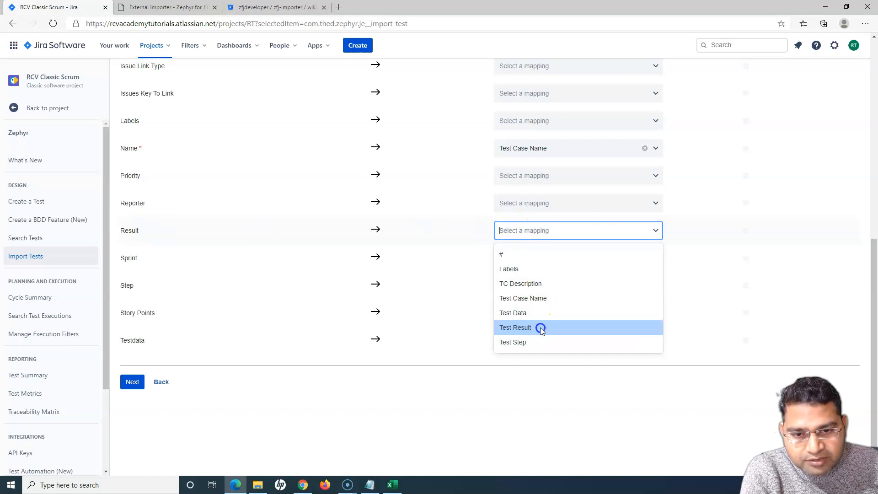
# Step: Map the Labels field to the Labels column and the Description field to TC Description
pyautogui.scroll(2, 359, 269)
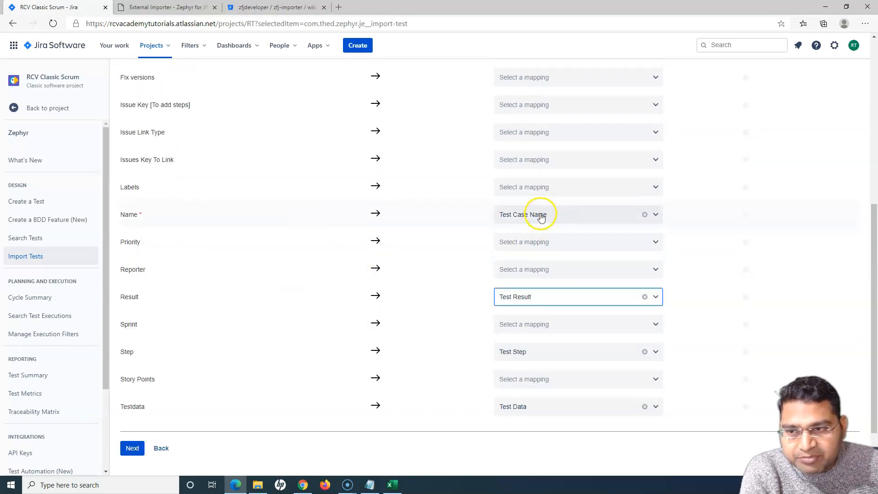
pyautogui.scroll(2, 366, 288)
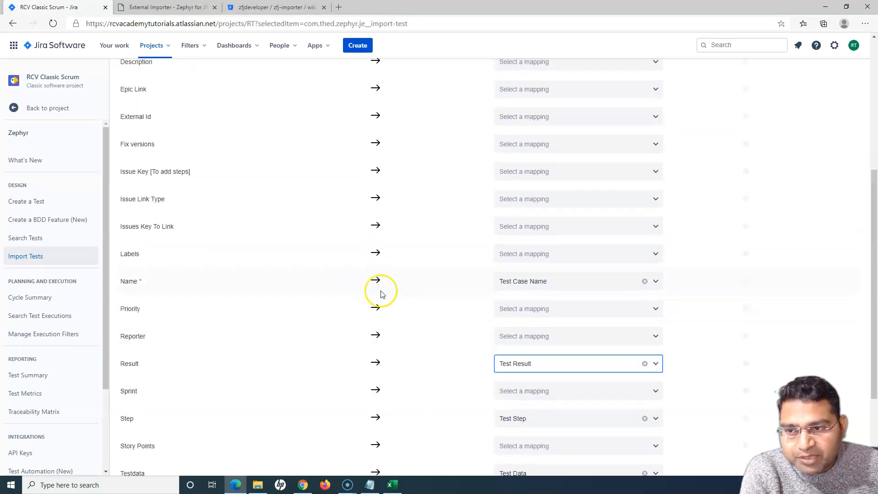
pyautogui.click(549, 258)
pyautogui.click(533, 294)
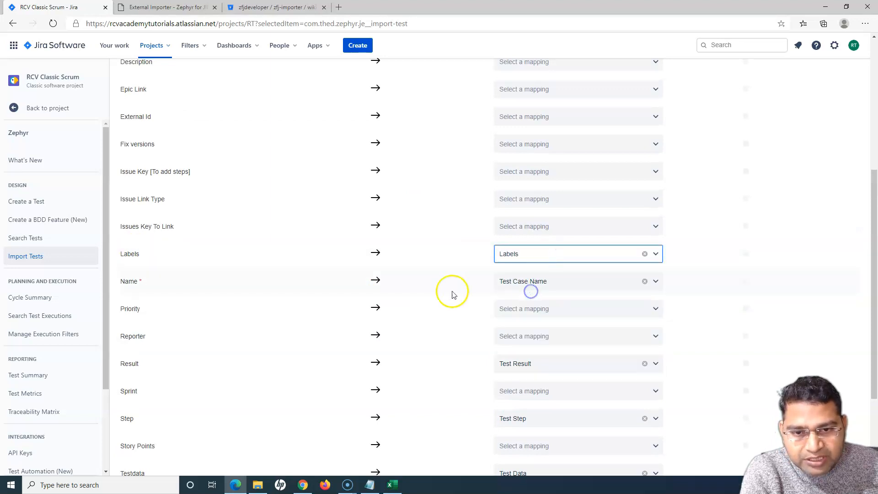
pyautogui.scroll(2, 378, 284)
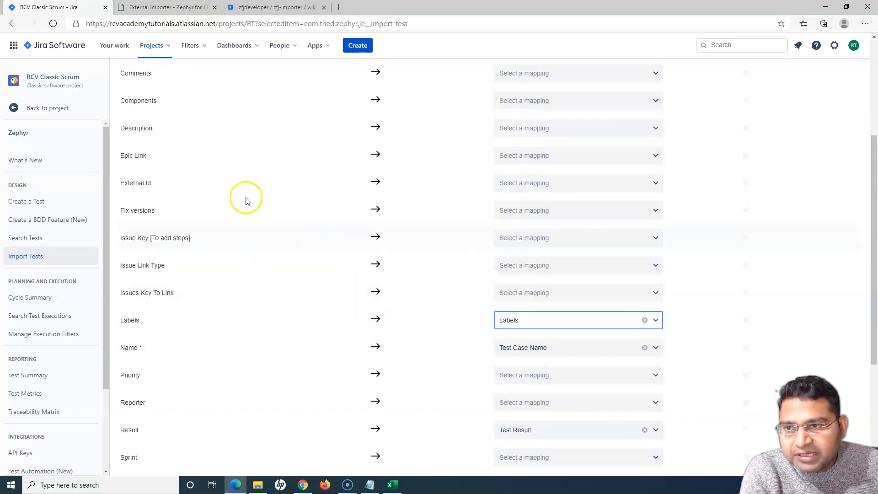
pyautogui.click(550, 127)
pyautogui.click(526, 183)
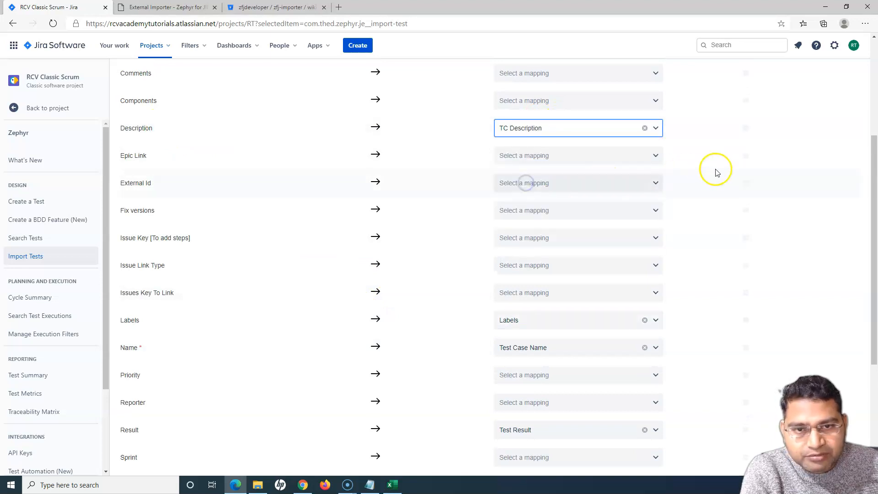
# Step: Check the completed field mappings, continue with automatic field value mapping, and validate the import
pyautogui.scroll(4, 745, 164)
pyautogui.scroll(-4, 598, 293)
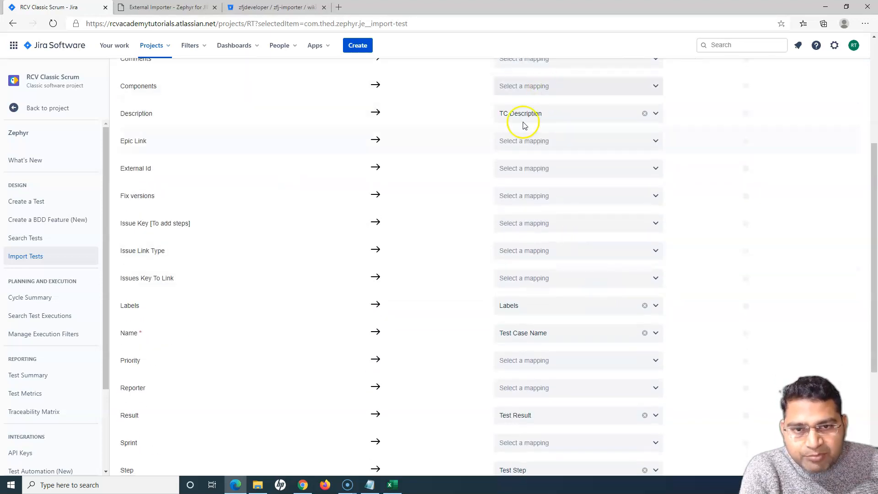
pyautogui.scroll(-4, 448, 288)
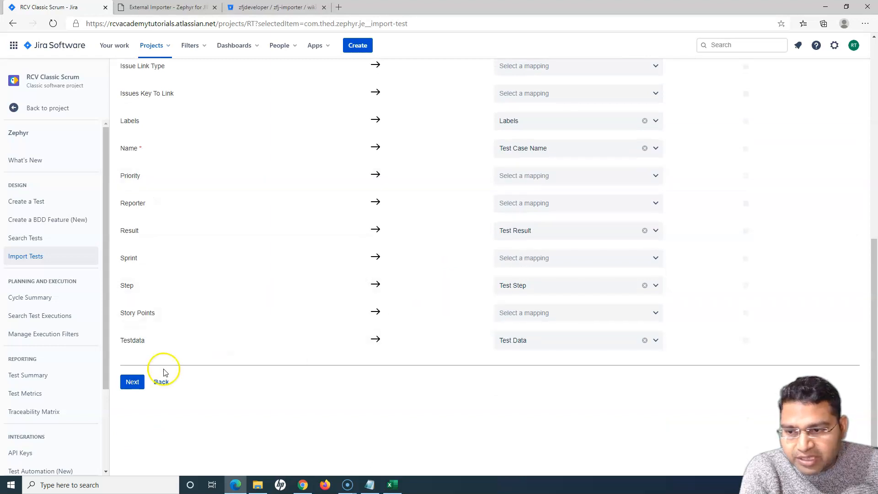
pyautogui.click(132, 381)
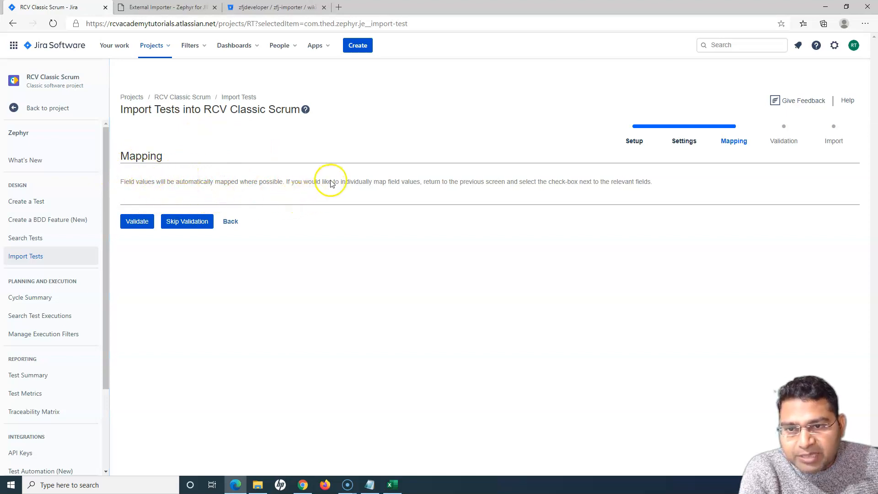
pyautogui.click(135, 221)
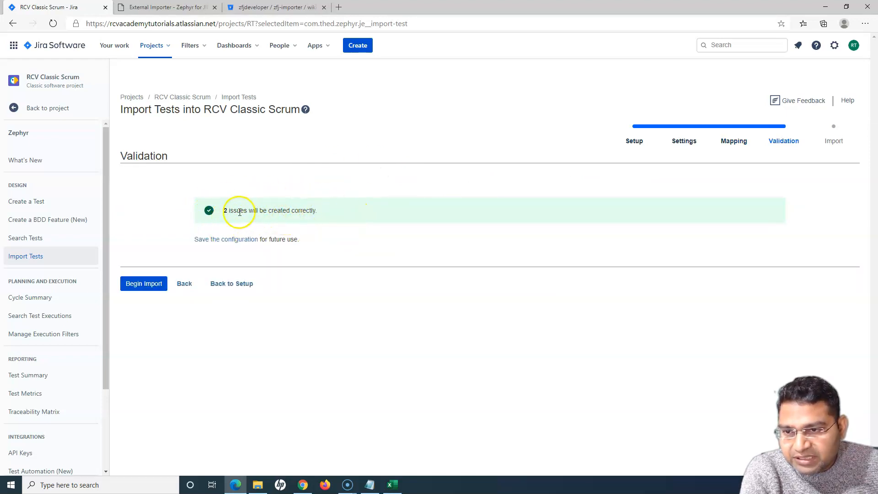
pyautogui.moveTo(221, 212); pyautogui.dragTo(358, 215)
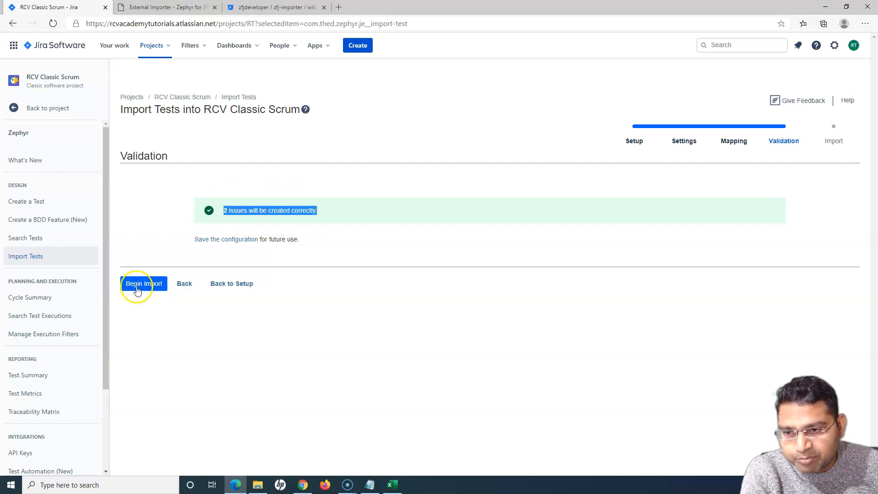
pyautogui.click(356, 249)
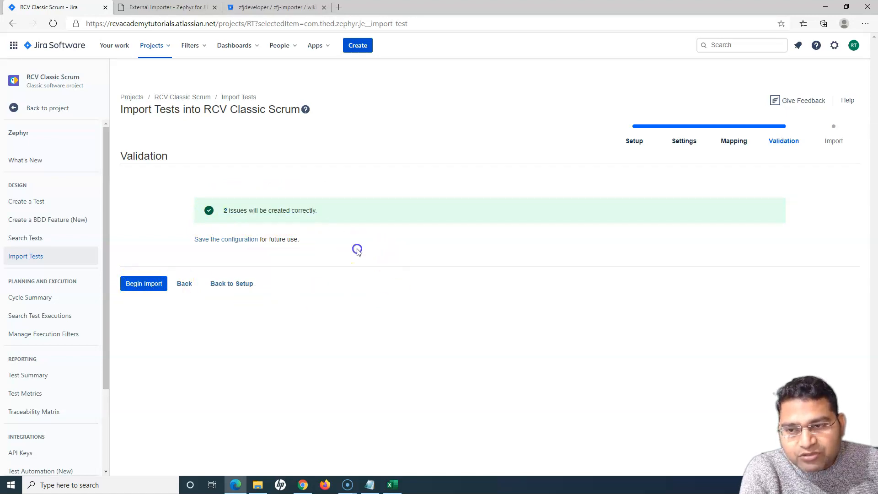
# Step: Save the import configuration for future use and import the validated test cases into RCV Classic Scrum
pyautogui.click(244, 241)
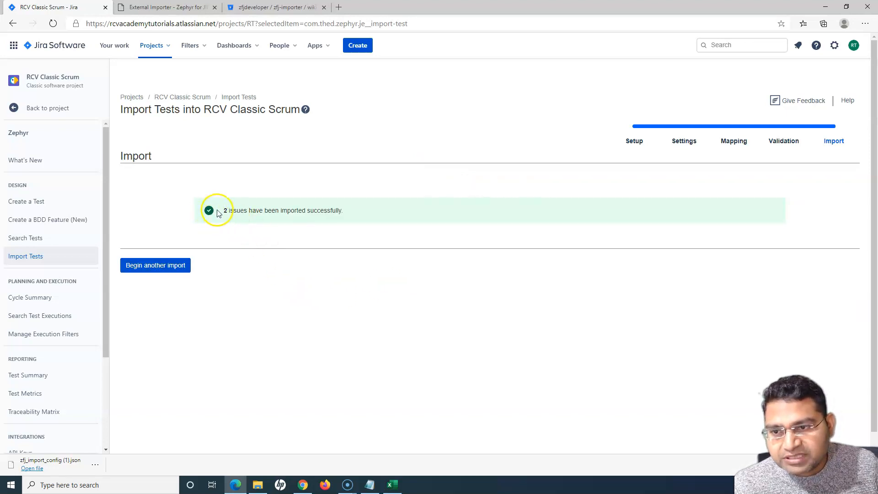
pyautogui.moveTo(220, 210); pyautogui.dragTo(337, 209)
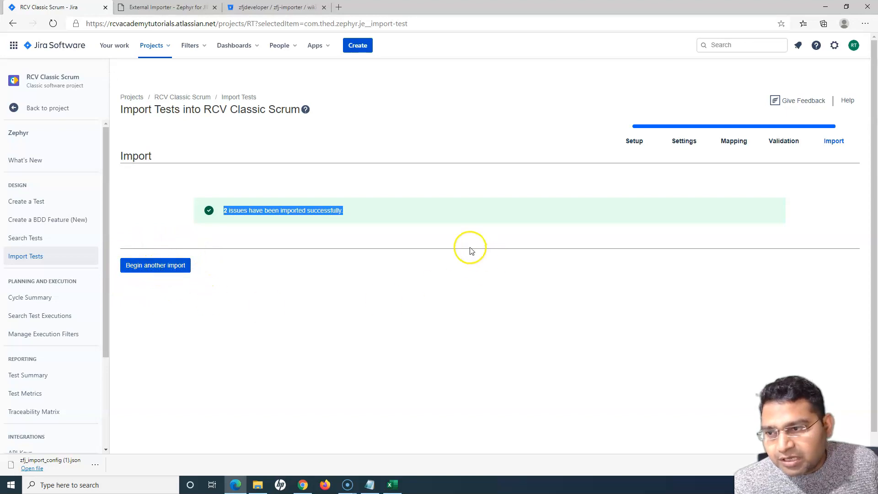
pyautogui.click(290, 309)
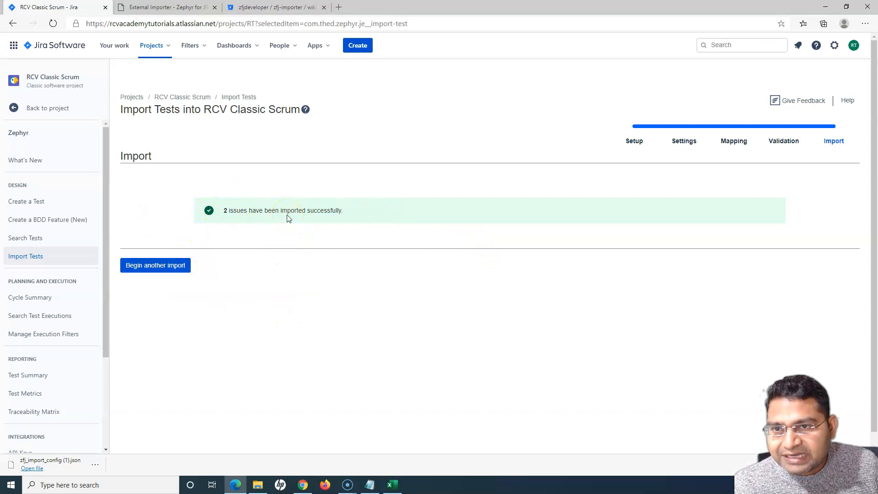
# Step: Search the project's tests and open the newly imported "User registration using Google account" test with its test details
pyautogui.click(42, 241)
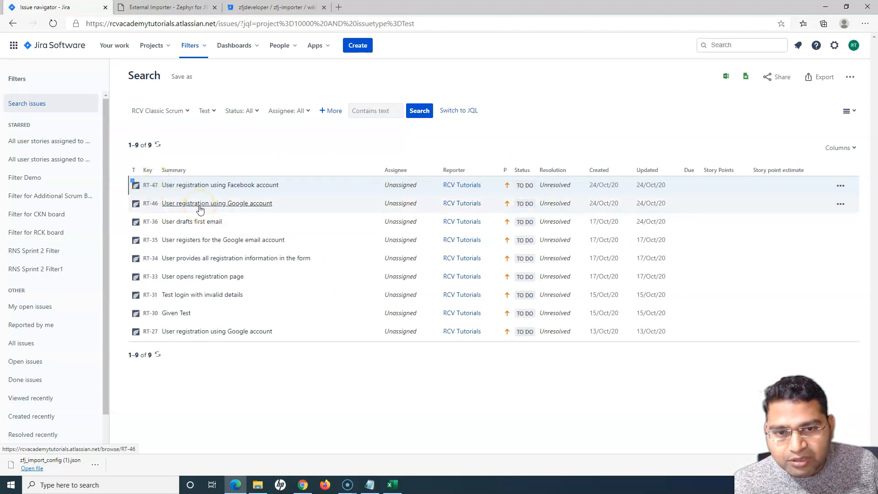
pyautogui.click(184, 204)
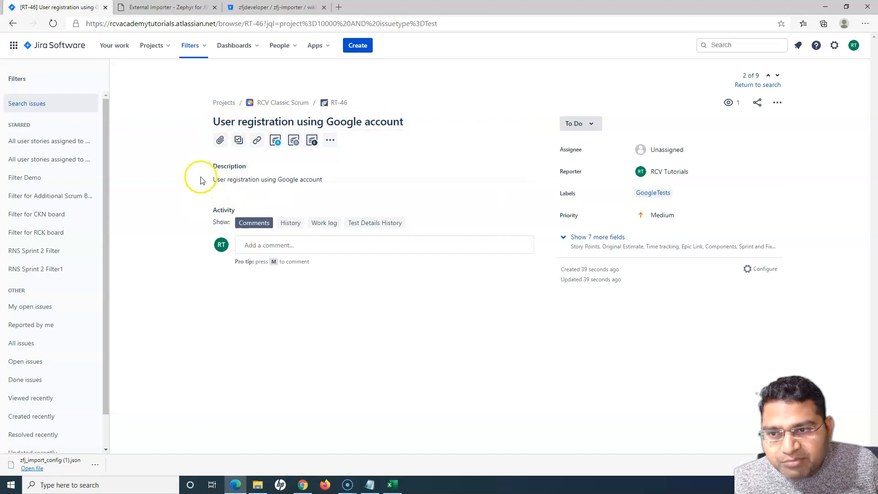
pyautogui.click(294, 141)
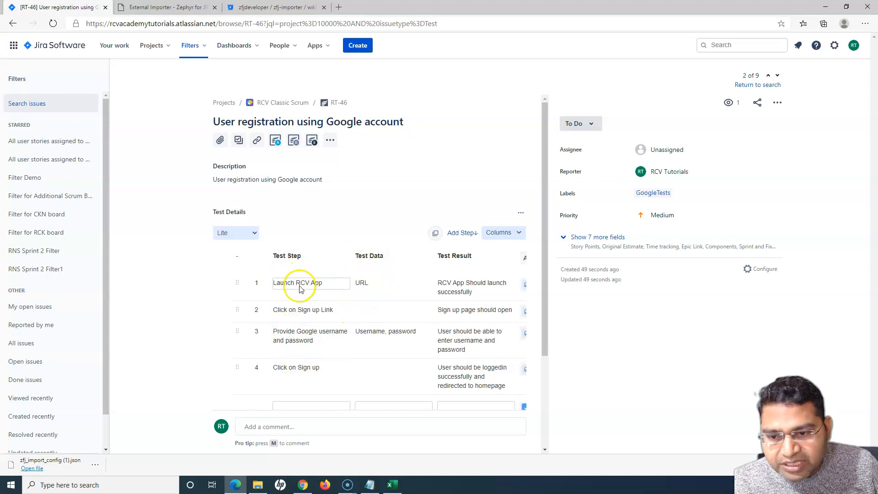
# Step: Switch to Excel and review the Google test case's name, description, steps, test data, results and label in Sample21.xlsx
pyautogui.click(393, 485)
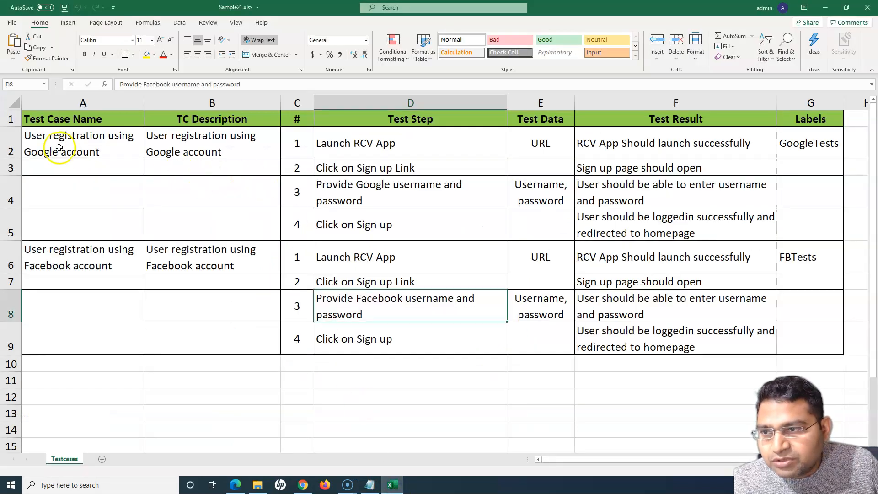
pyautogui.click(36, 147)
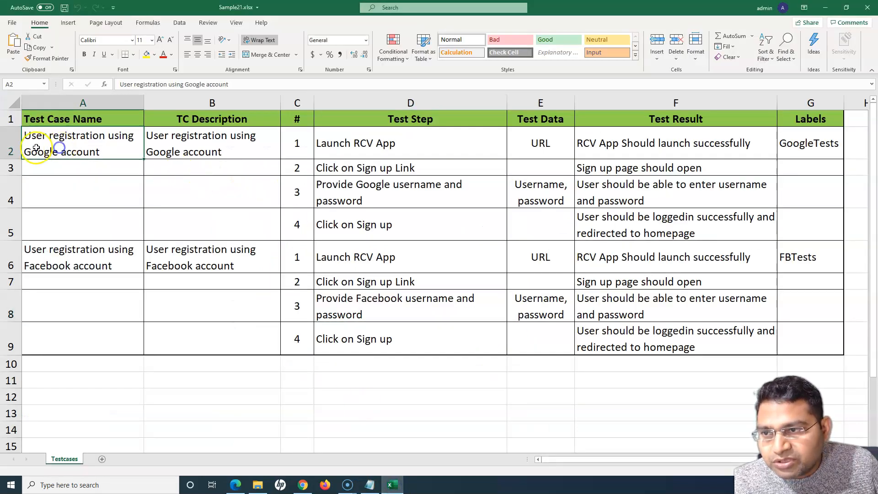
pyautogui.click(208, 145)
pyautogui.moveTo(384, 145); pyautogui.dragTo(538, 223)
pyautogui.click(533, 142)
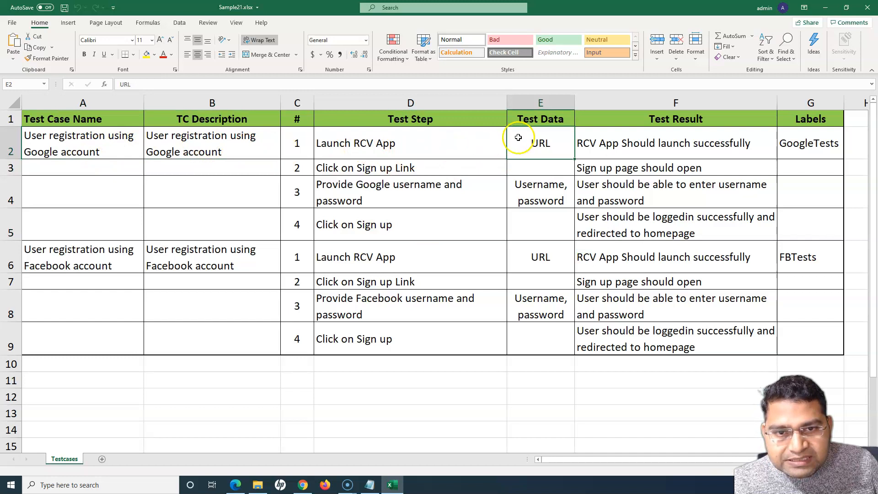
pyautogui.click(354, 144)
pyautogui.click(550, 141)
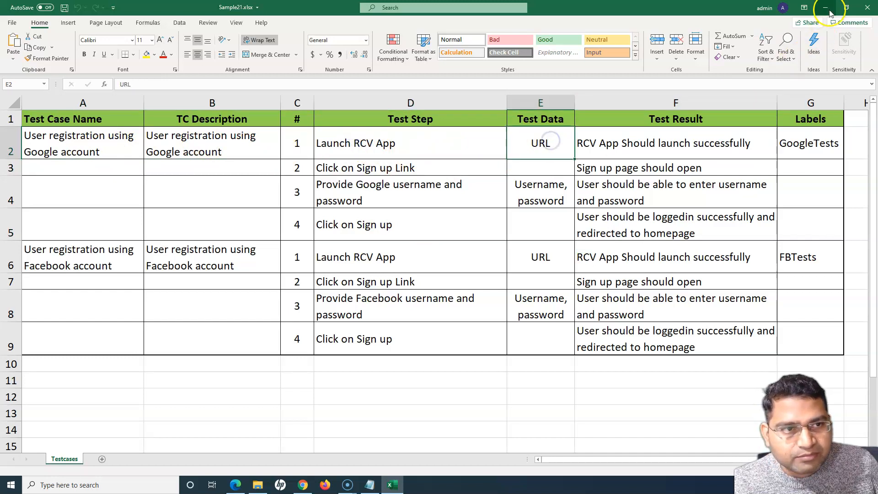
pyautogui.moveTo(674, 137); pyautogui.dragTo(690, 227)
pyautogui.click(809, 141)
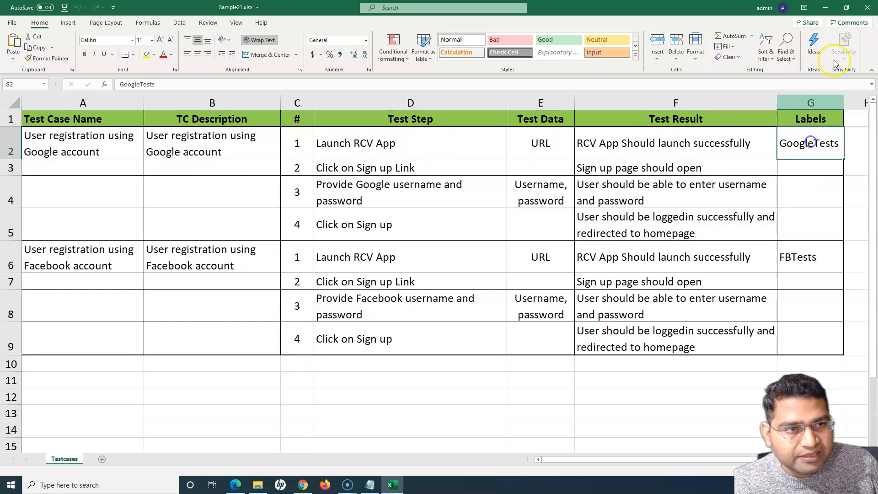
# Step: Return to Jira and compare the imported Google account test's steps, data, results and label with the Excel rows
pyautogui.click(828, 9)
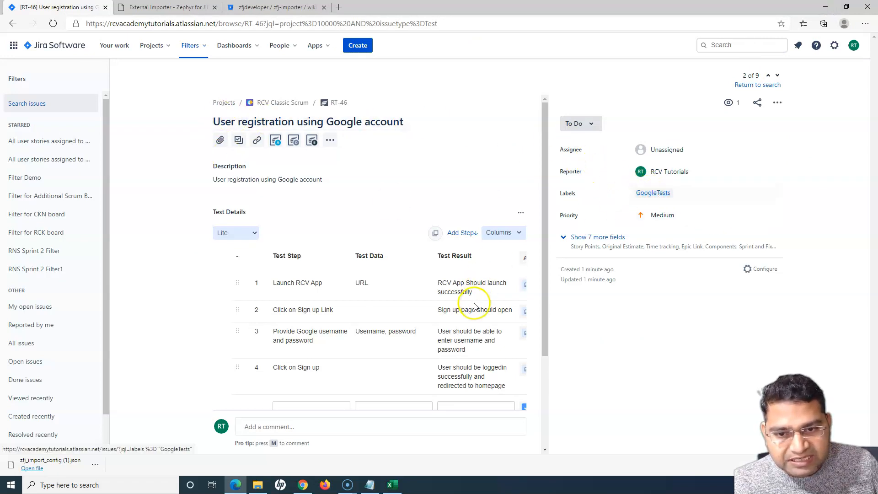
pyautogui.scroll(-3, 411, 358)
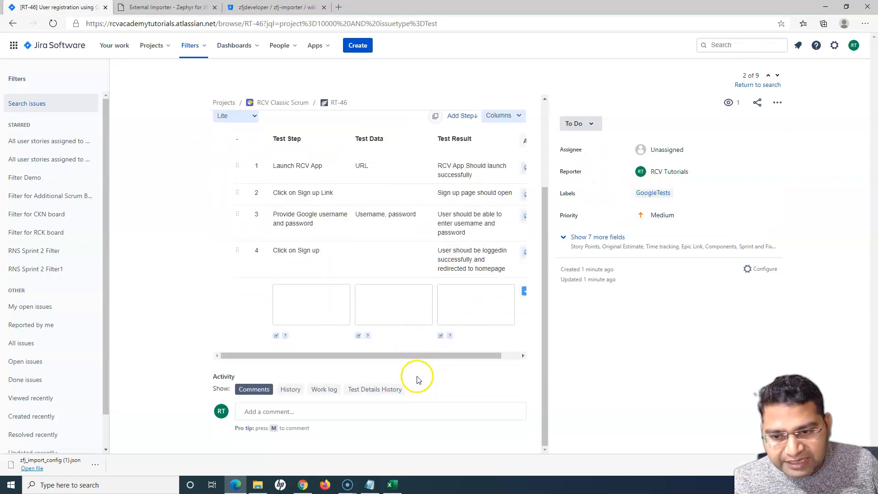
pyautogui.scroll(3, 416, 346)
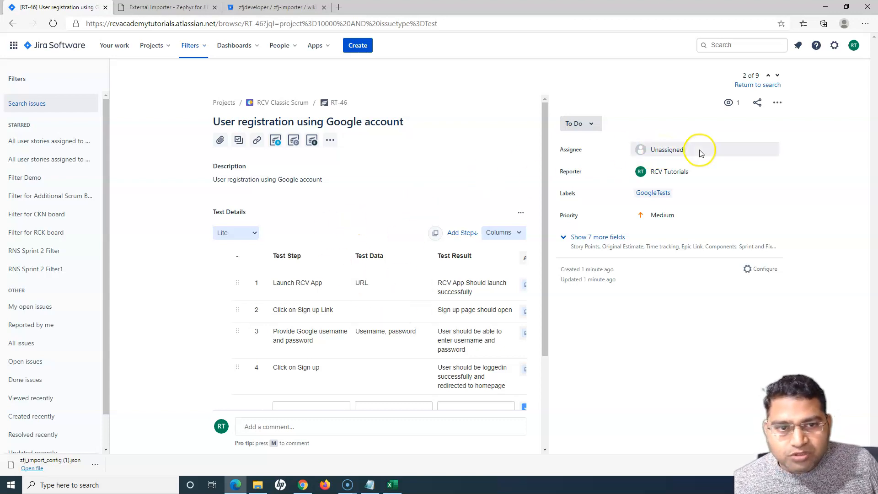
# Step: View the available assignees for the Google account test and expand its remaining detail fields
pyautogui.click(670, 149)
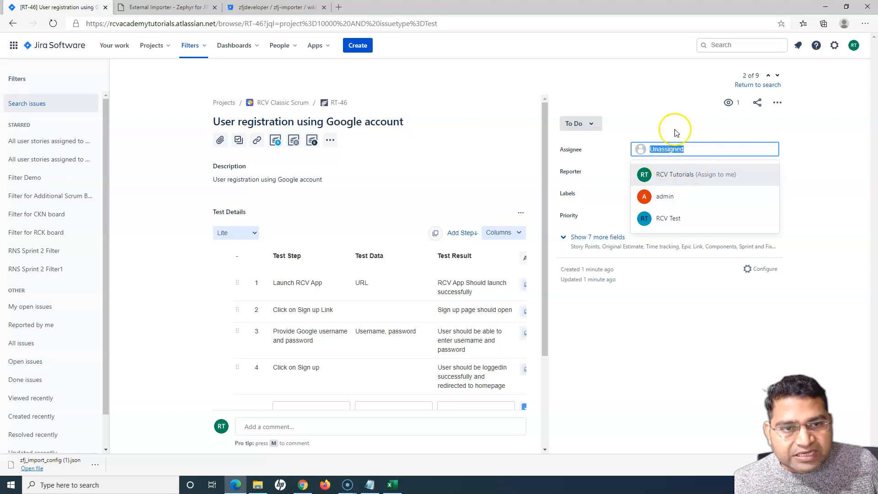
pyautogui.click(674, 111)
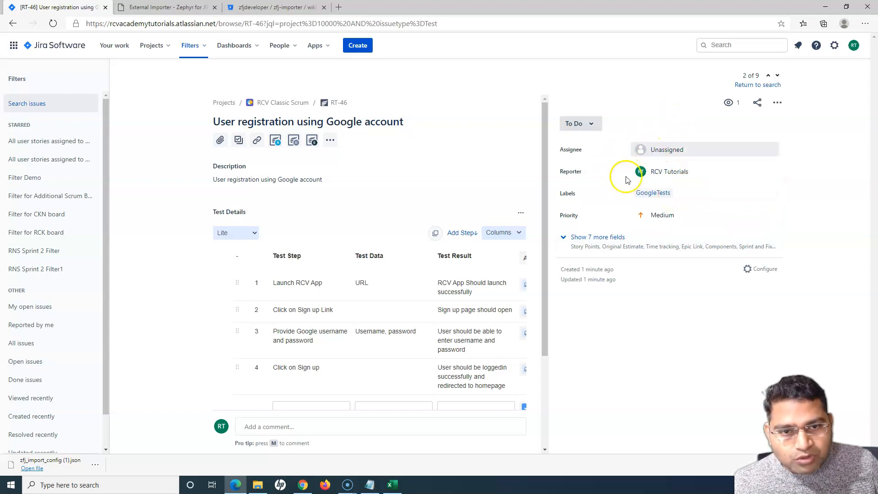
pyautogui.click(563, 238)
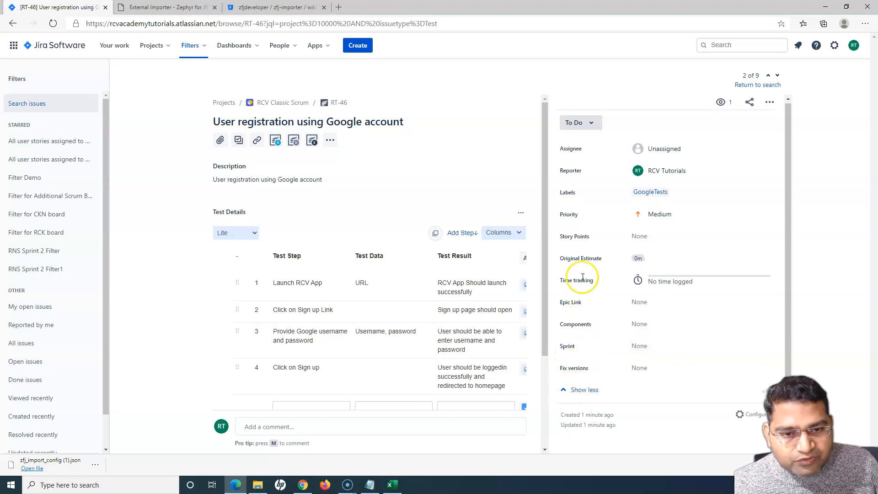
# Step: Assign the Google account registration test to RCV Tutorials
pyautogui.click(655, 146)
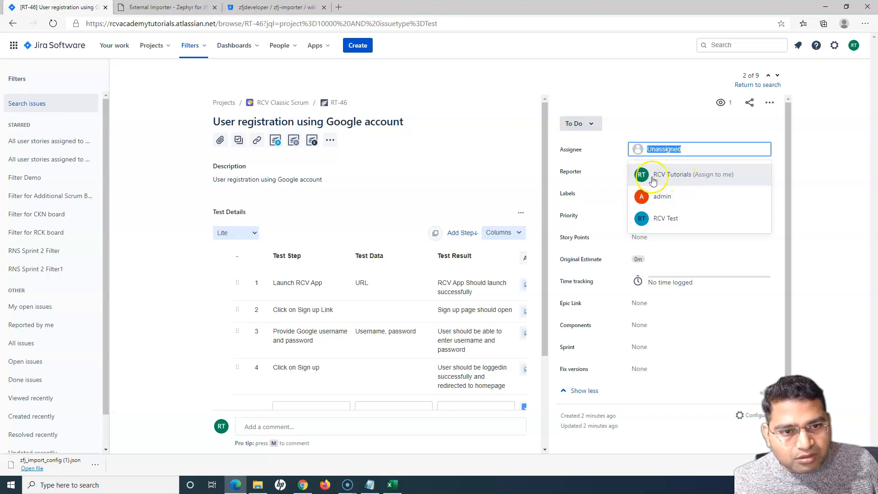
pyautogui.click(661, 121)
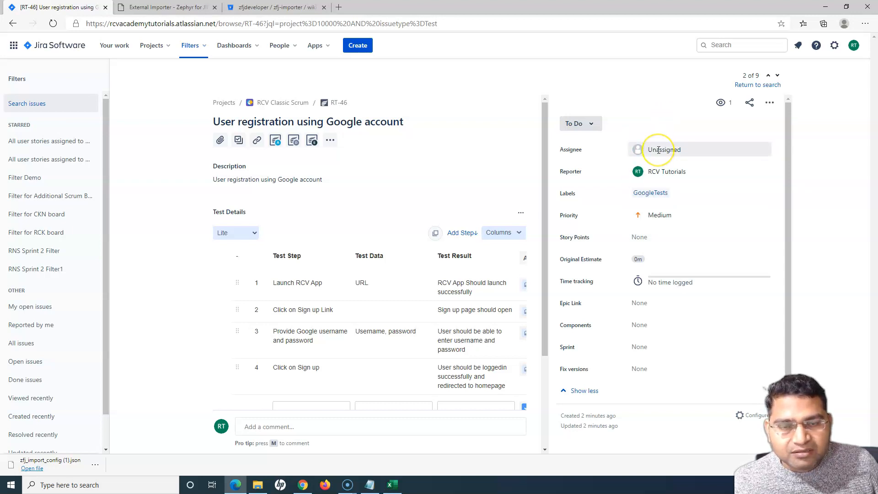
pyautogui.click(663, 115)
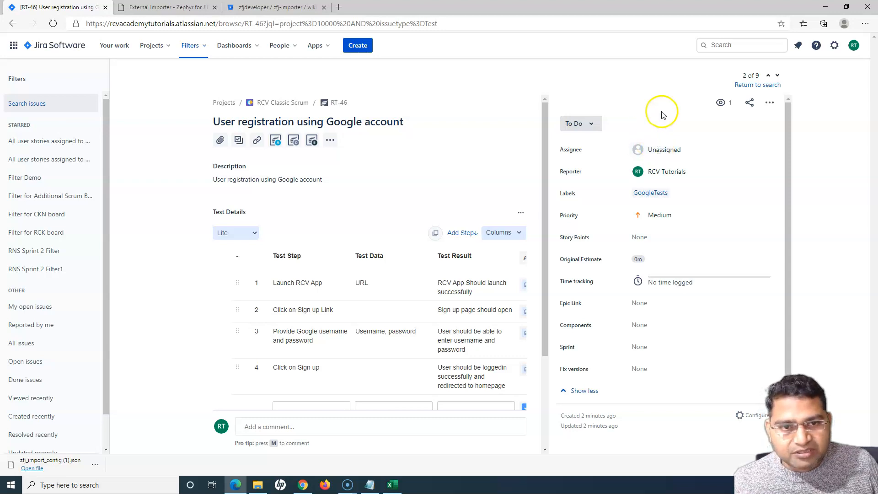
pyautogui.click(659, 150)
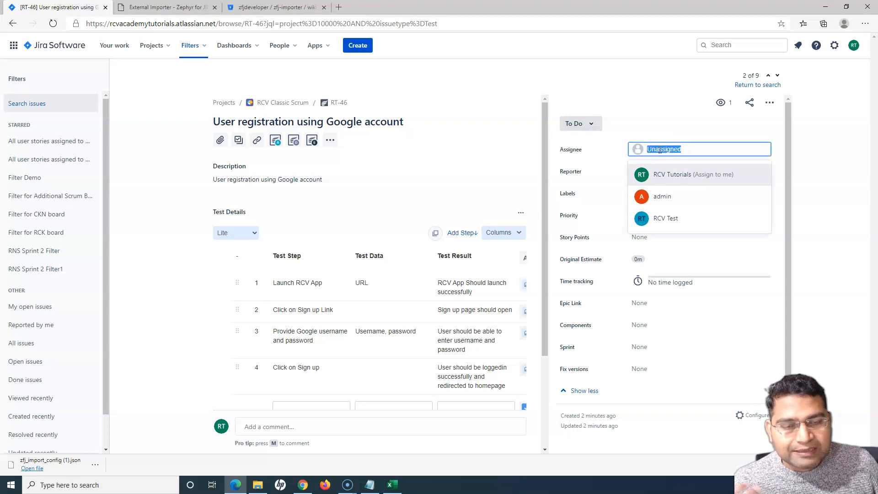
pyautogui.click(663, 177)
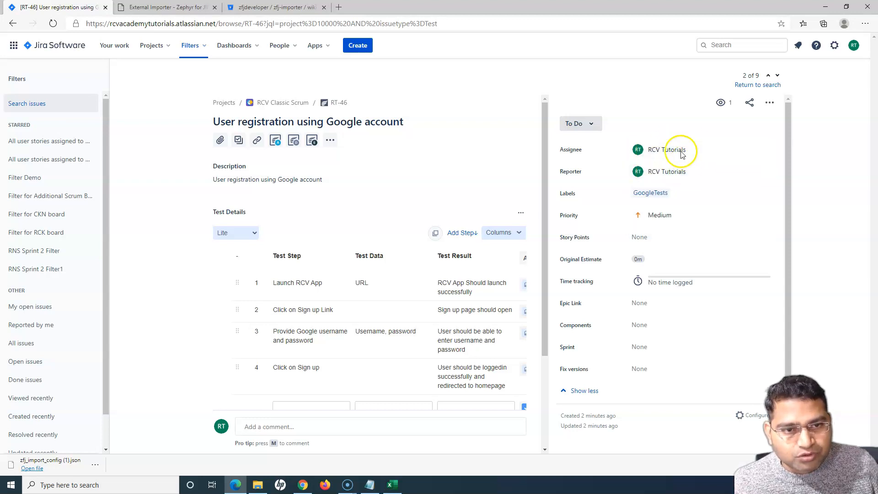
# Step: Open Jira's user management and display the details of the RCV Tutorials user
pyautogui.click(853, 45)
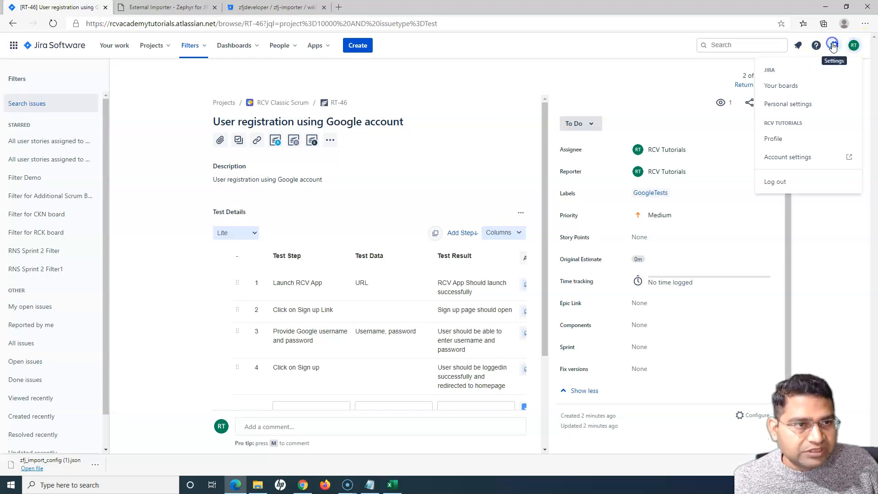
pyautogui.click(833, 46)
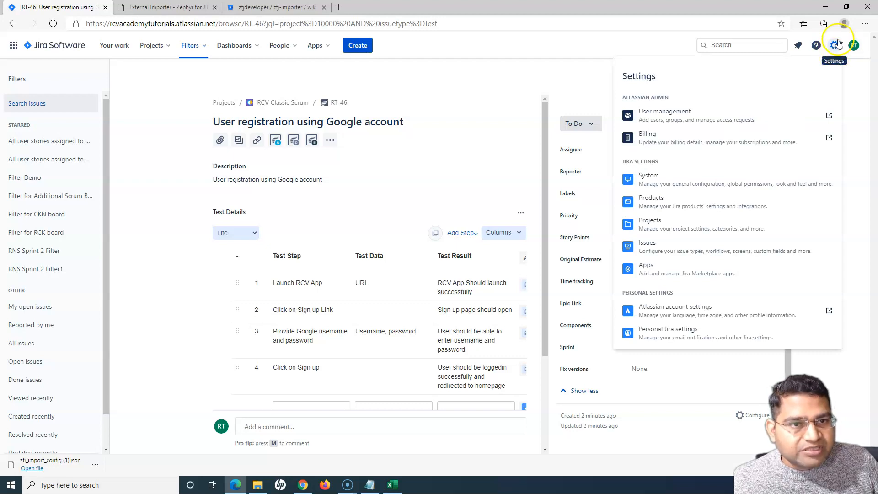
pyautogui.click(677, 115)
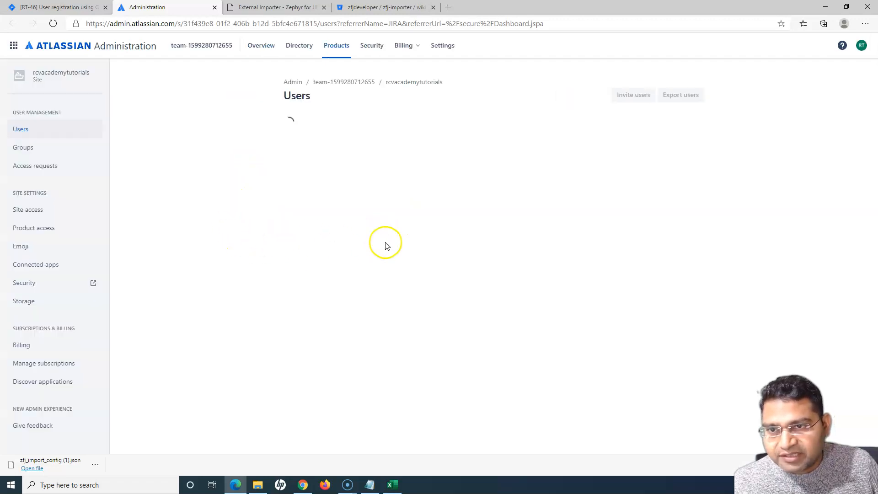
pyautogui.scroll(-2, 327, 256)
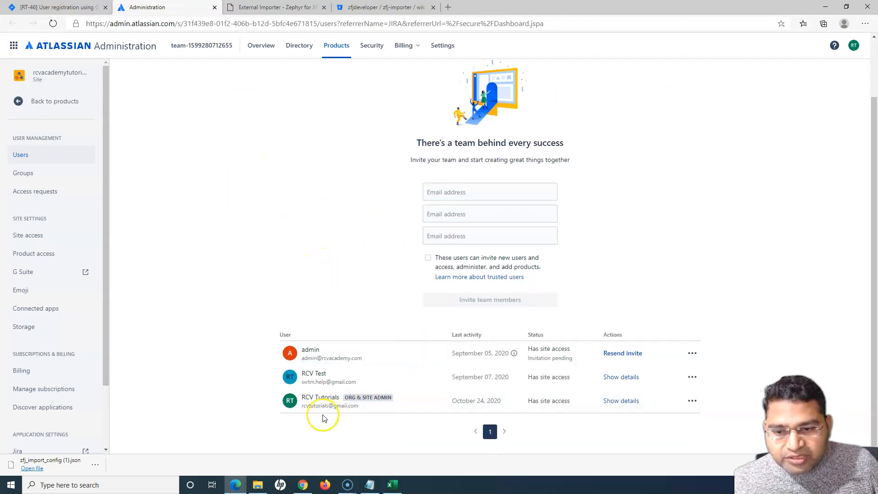
pyautogui.click(315, 375)
pyautogui.click(314, 399)
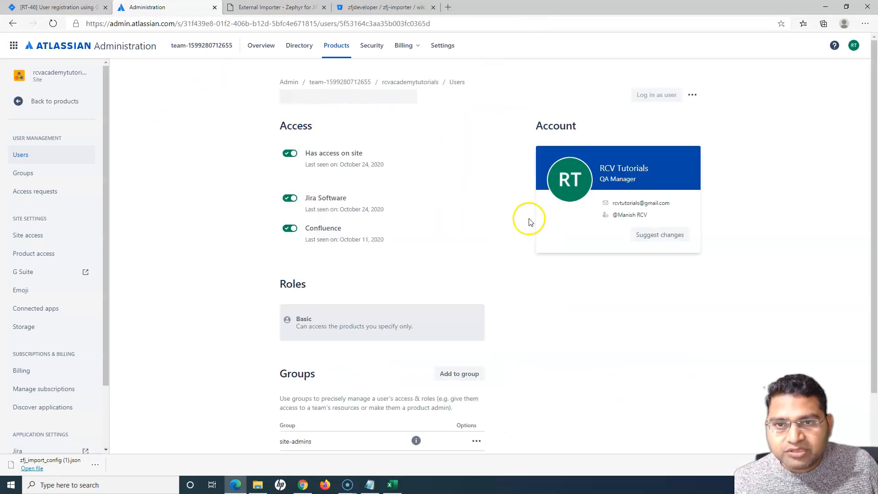
# Step: Copy the RCV Tutorials user's account ID from the end of the page address
pyautogui.click(346, 23)
pyautogui.click(345, 23)
pyautogui.moveTo(341, 23); pyautogui.dragTo(432, 24)
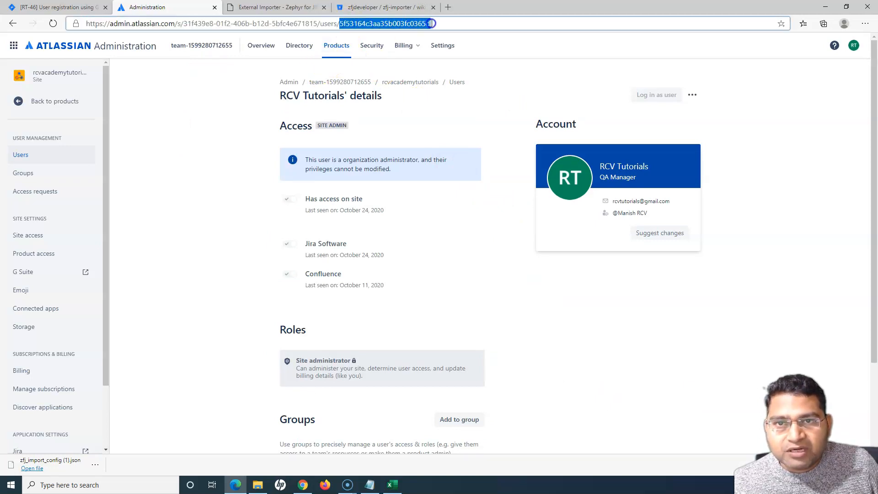
pyautogui.doubleClick(340, 23)
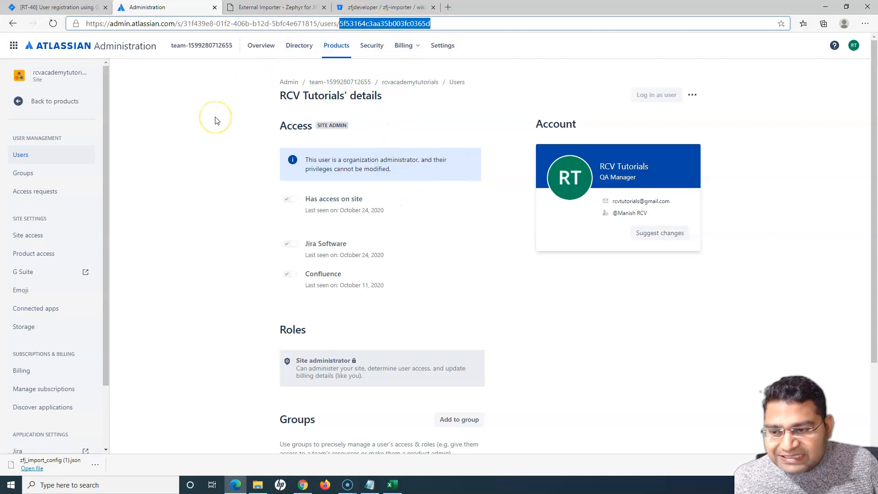
pyautogui.doubleClick(441, 23)
pyautogui.hotkey('ctrl', 'c')
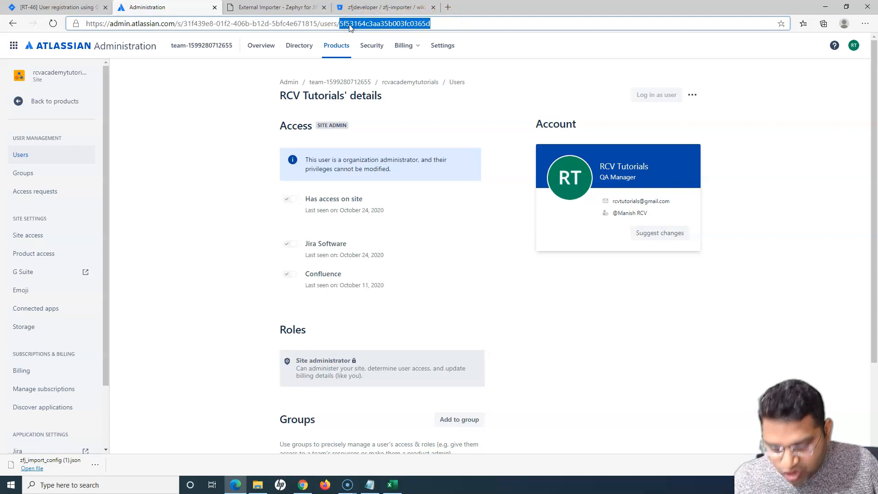
# Step: Switch to Excel and enter the header "Assignee" in cell H1, beside the Labels column
pyautogui.click(392, 485)
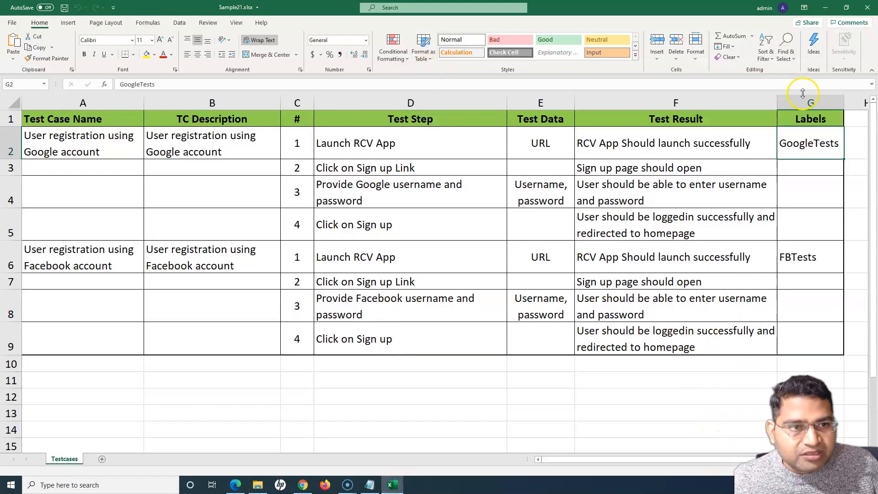
pyautogui.hscroll(1, 754, 183)
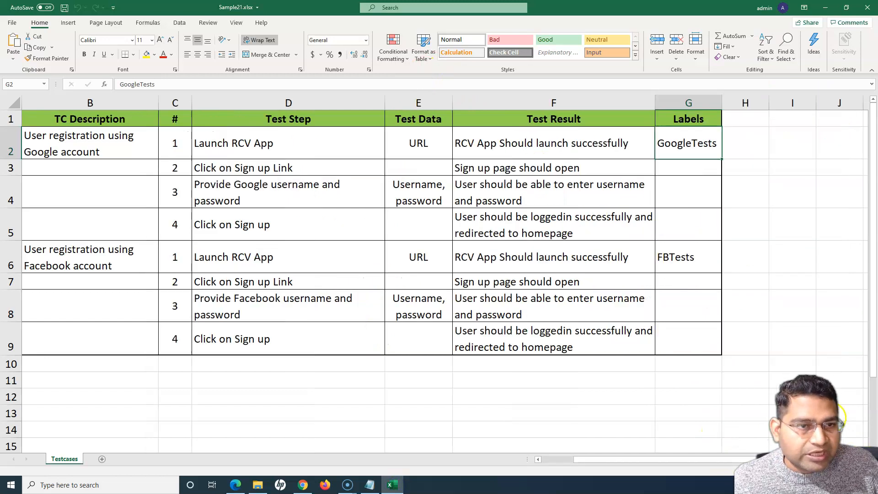
pyautogui.click(737, 117)
pyautogui.write('A')
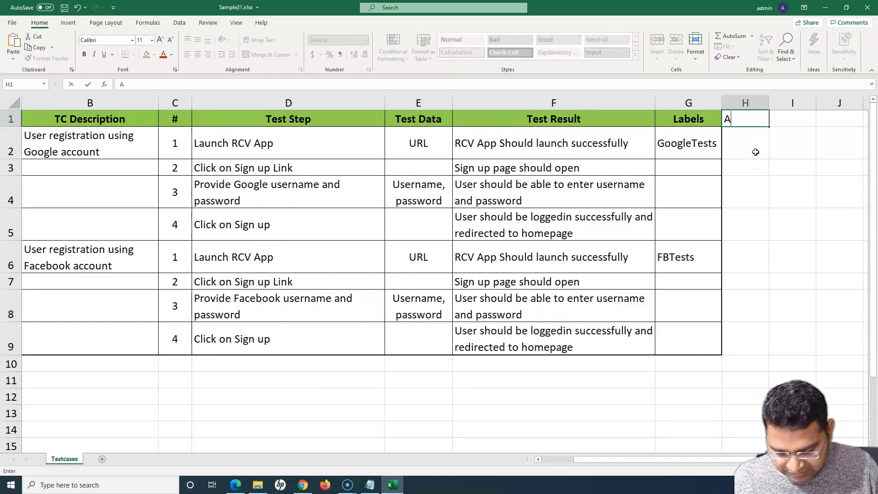
pyautogui.write('ssigness')
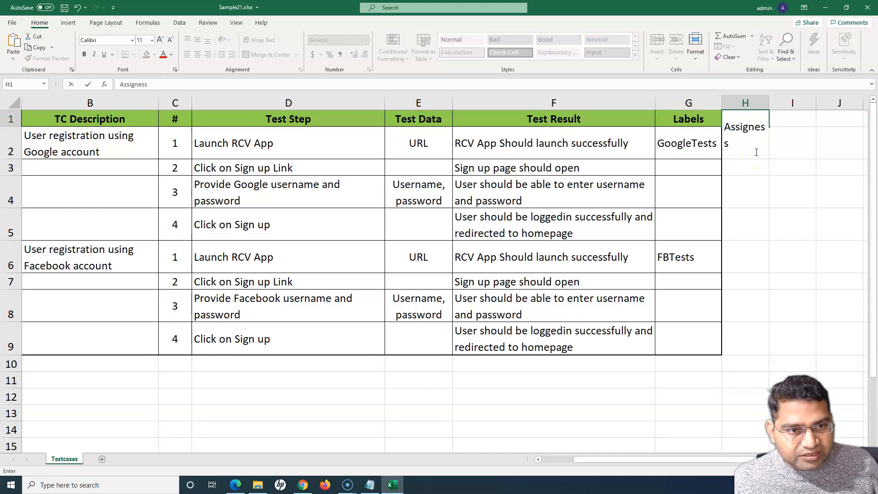
pyautogui.press('BackSpace')
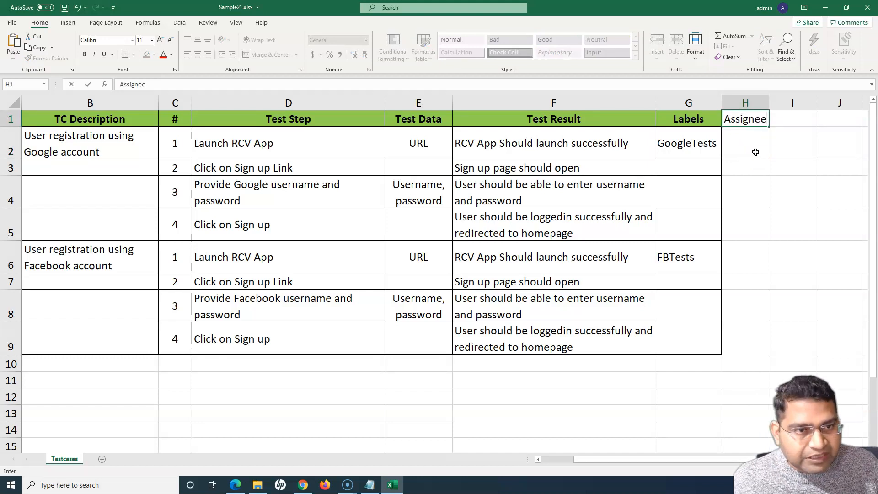
# Step: Paste the copied Jira account ID into Assignee cells H2 and H6, and widen column H slightly
pyautogui.click(755, 152)
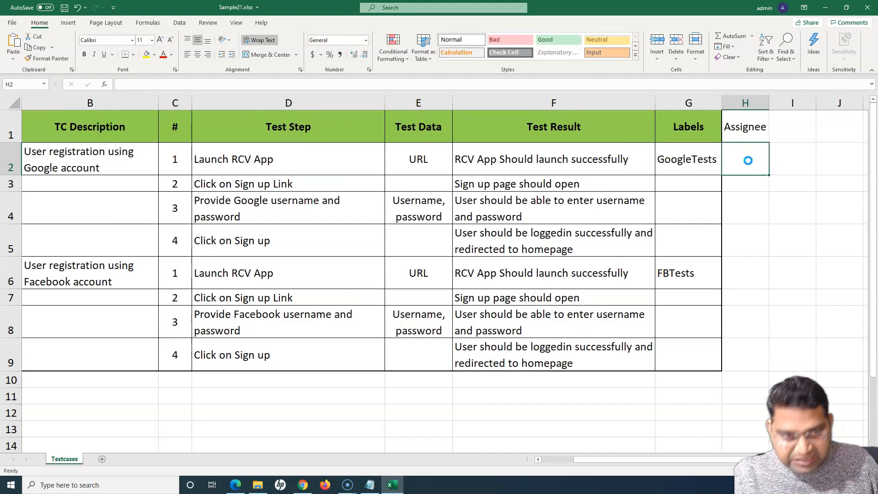
pyautogui.write('5f53164c3aa35b')
pyautogui.click(731, 274)
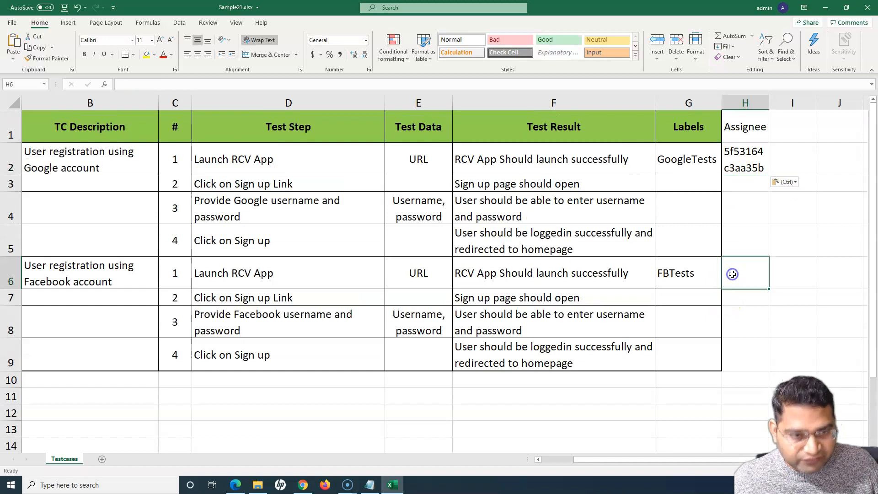
pyautogui.hotkey('ctrl', 'v')
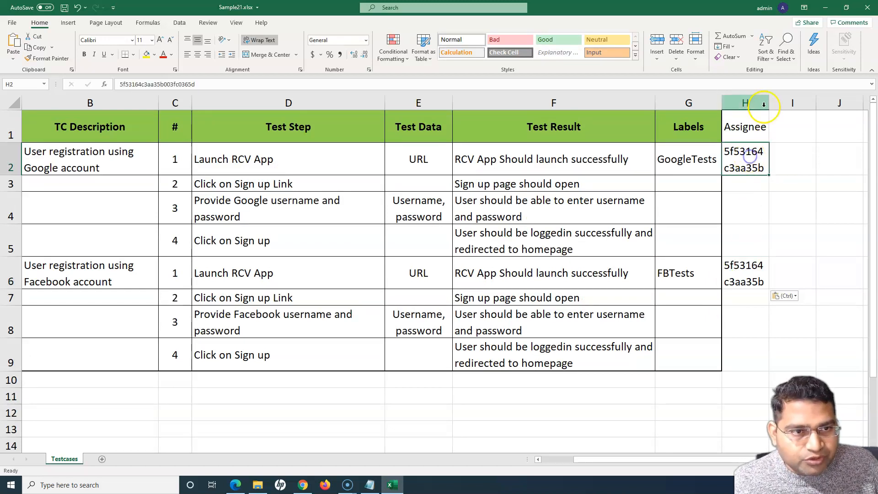
pyautogui.moveTo(769, 102); pyautogui.dragTo(784, 102)
# Step: Copy the Labels header's formatting onto the Assignee header in H1 with the Format Painter
pyautogui.click(743, 128)
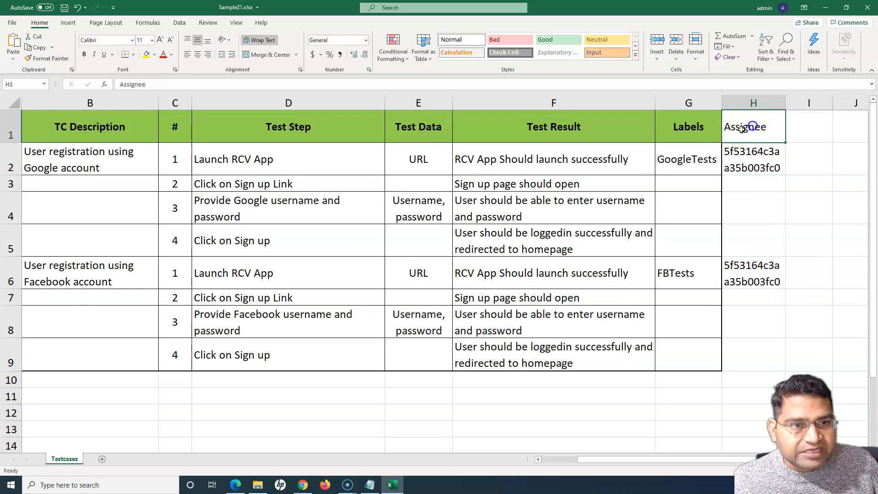
pyautogui.click(743, 153)
pyautogui.click(699, 125)
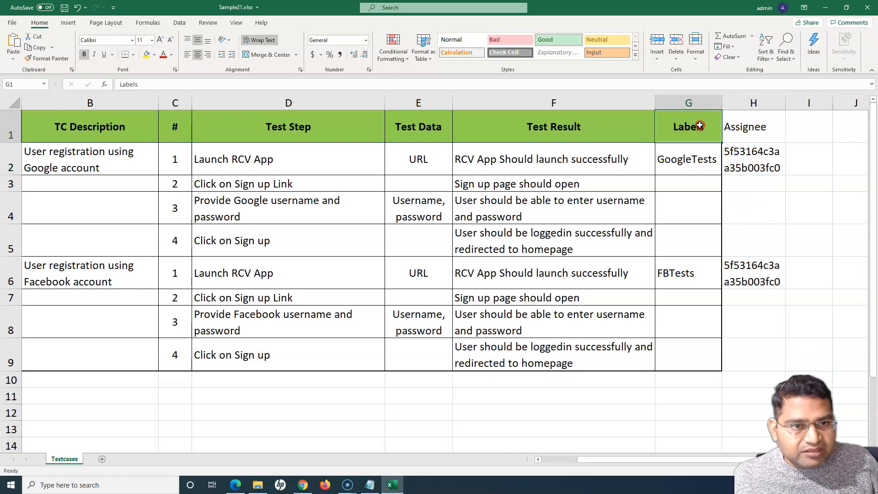
pyautogui.rightClick(700, 125)
pyautogui.click(803, 110)
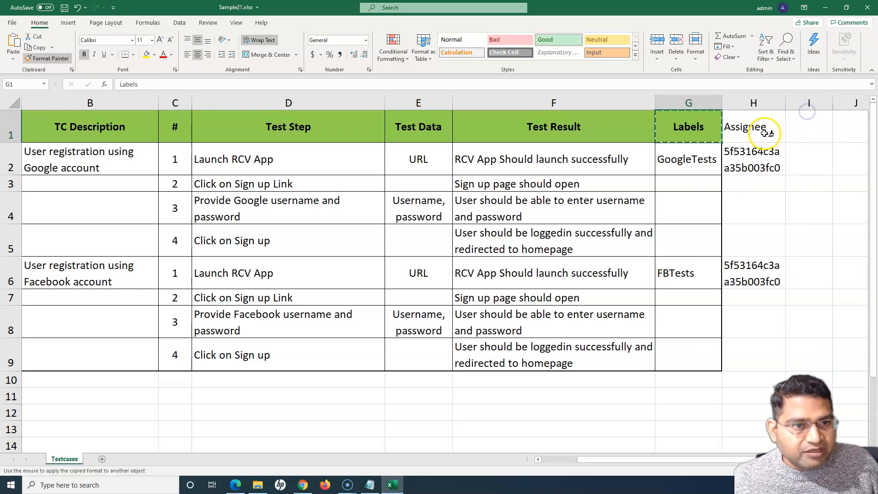
pyautogui.click(766, 133)
# Step: Apply all borders to the Assignee cells H2:H9 and save the workbook
pyautogui.click(737, 156)
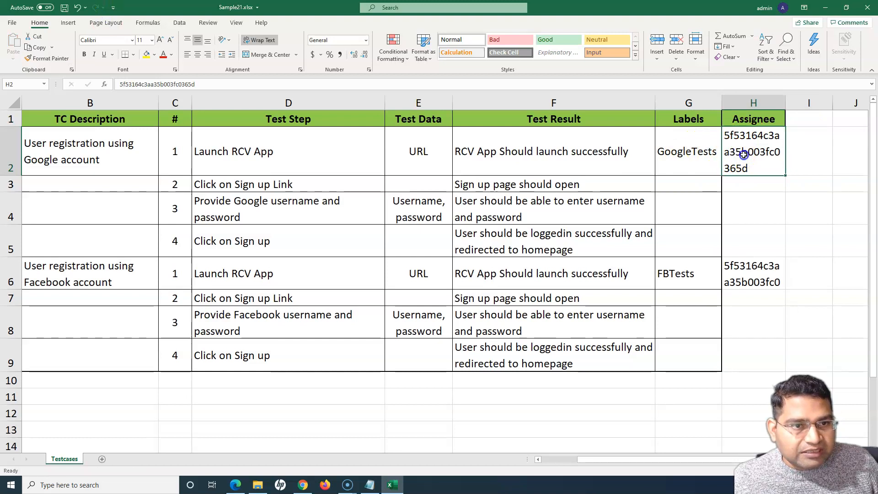
pyautogui.moveTo(744, 154); pyautogui.dragTo(741, 364)
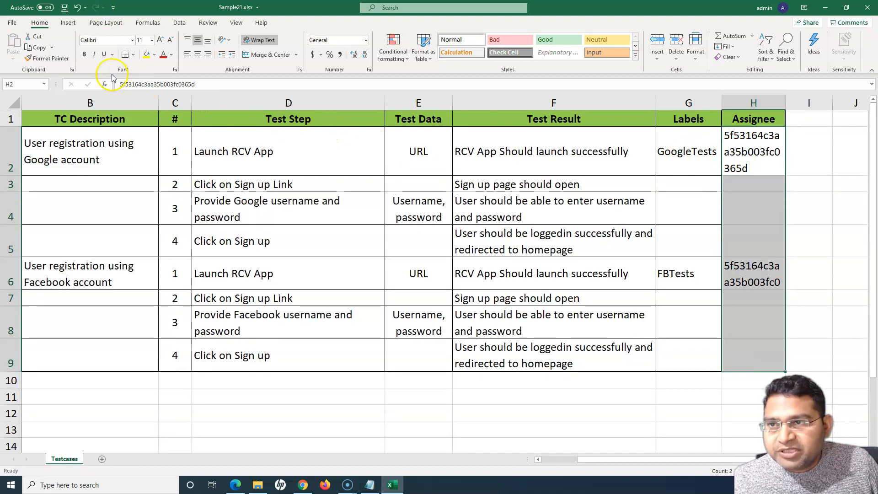
pyautogui.click(134, 60)
pyautogui.click(139, 146)
pyautogui.click(674, 206)
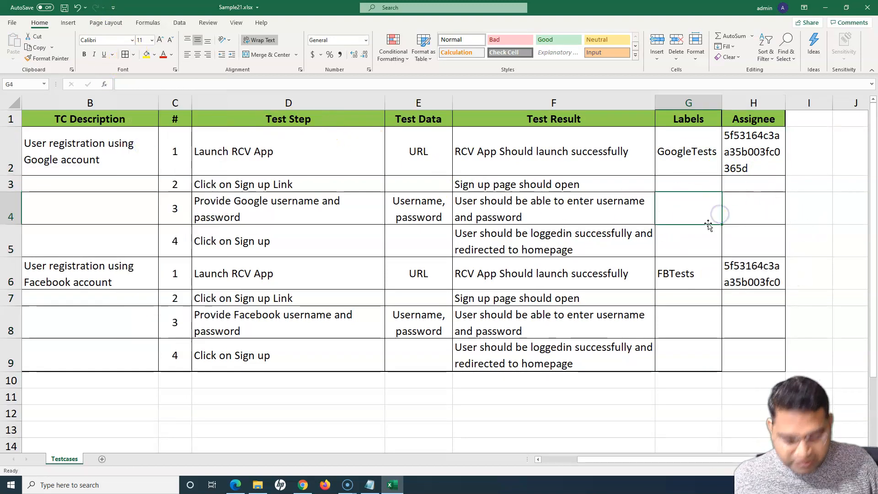
pyautogui.hotkey('ctrl', 's')
# Step: Prefix the test case name in A2 with "ID- " and the one in A6 with "ID - "
pyautogui.click(754, 151)
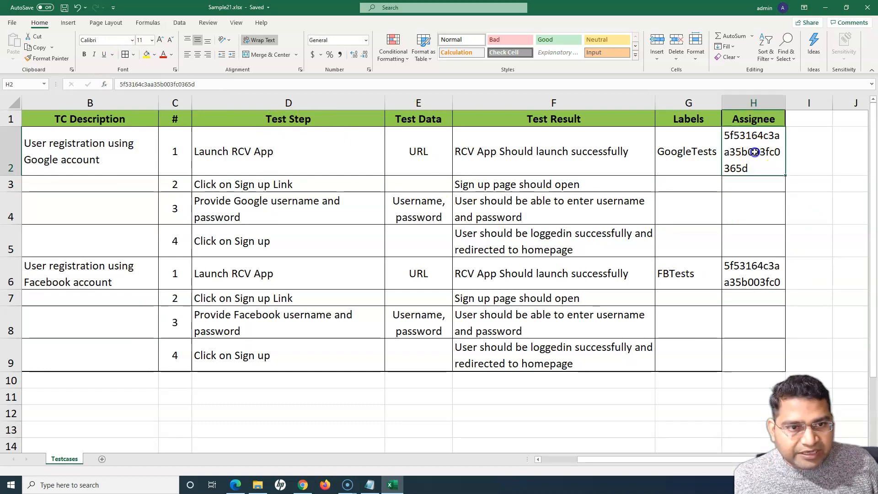
pyautogui.moveTo(608, 459); pyautogui.dragTo(558, 460)
pyautogui.click(35, 140)
pyautogui.doubleClick(40, 144)
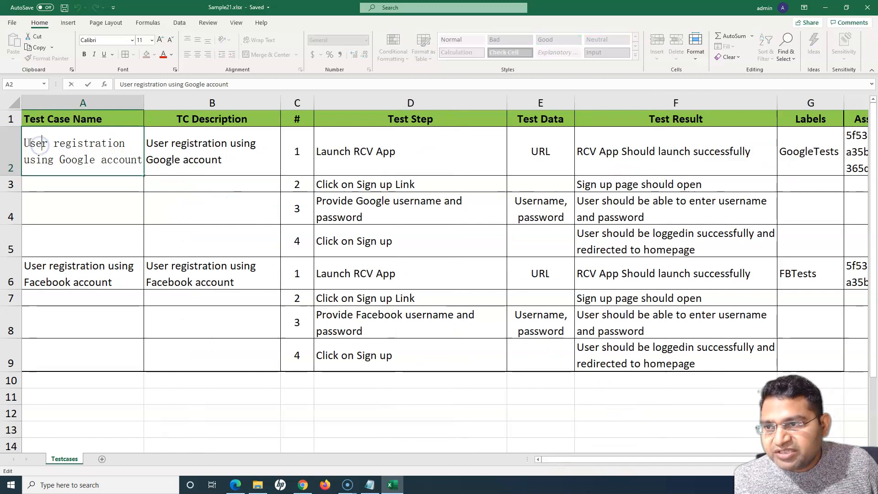
pyautogui.write('ID-')
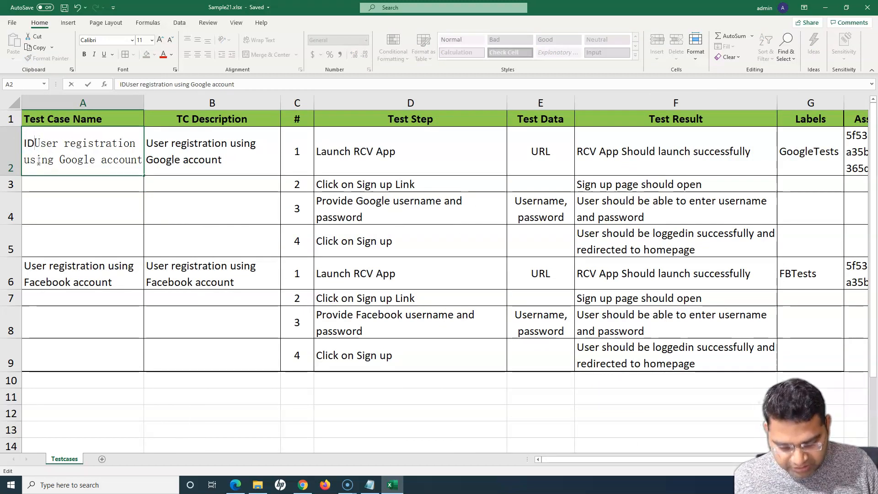
pyautogui.doubleClick(31, 267)
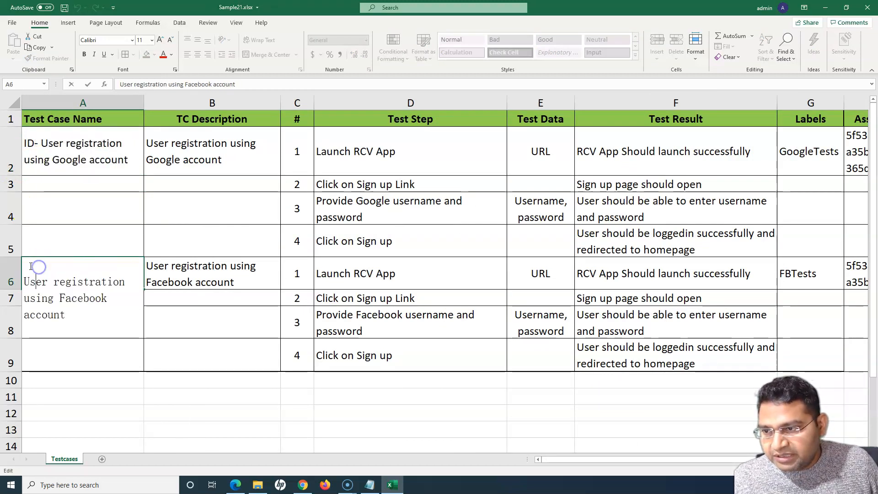
pyautogui.write('ID -')
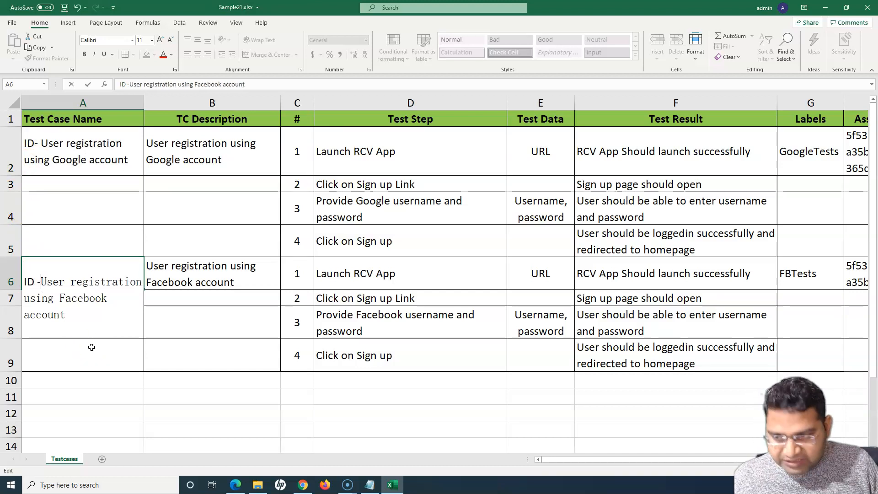
pyautogui.click(250, 263)
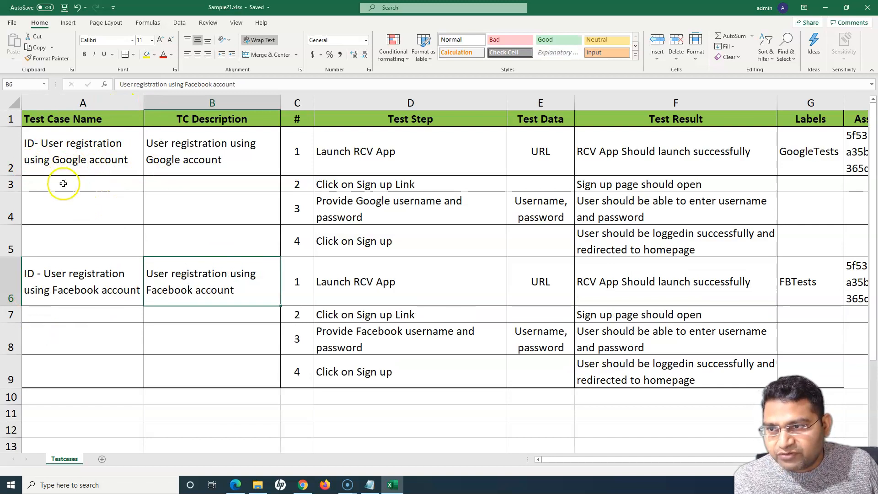
# Step: Close the workbook, switch to Jira in the browser and show the Zephyr section of the RCV Classic Scrum project
pyautogui.click(863, 9)
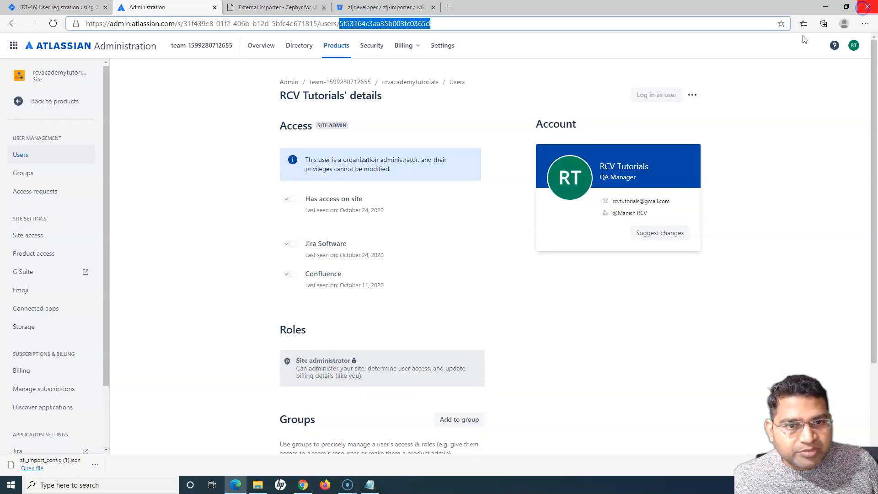
pyautogui.click(63, 7)
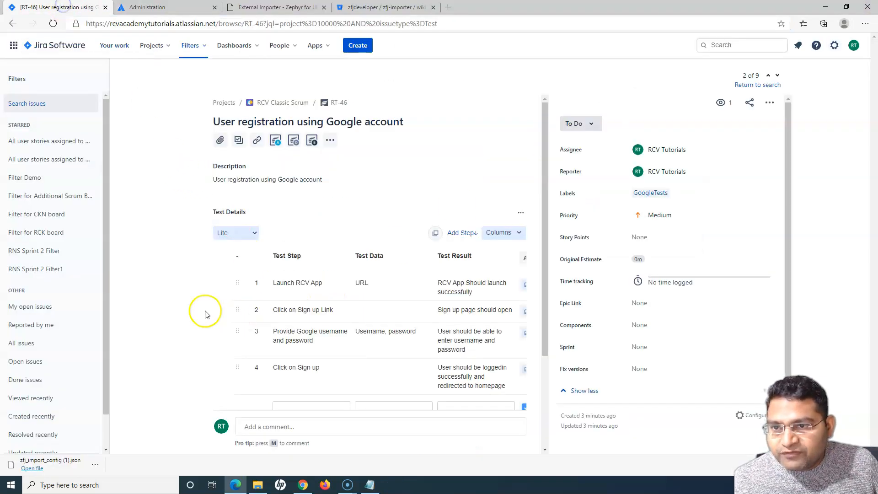
pyautogui.click(68, 45)
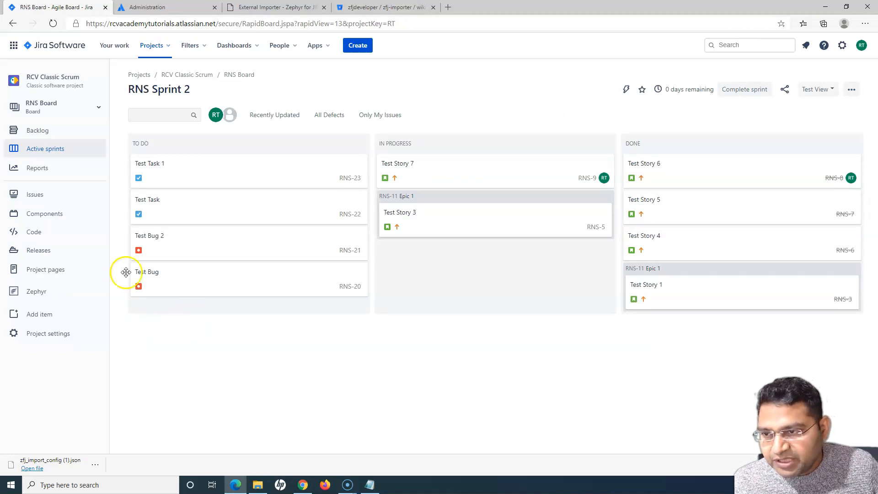
pyautogui.click(51, 292)
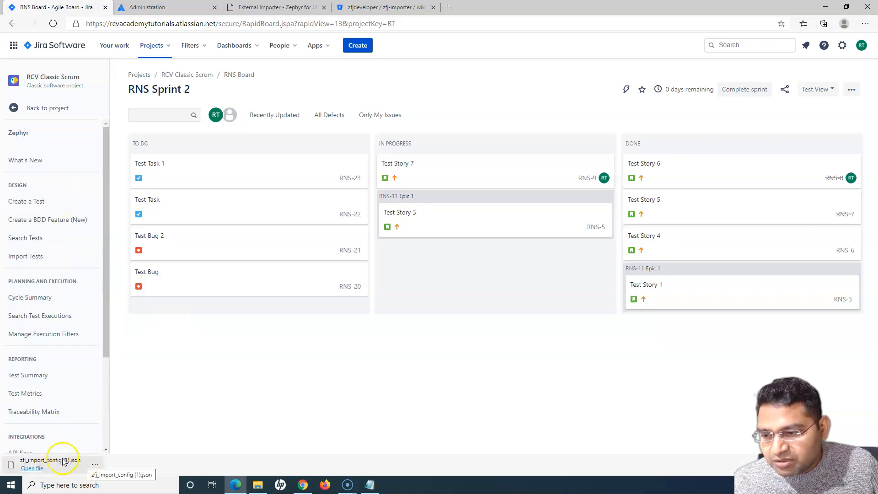
# Step: Show the downloaded zfj_import_config (1).json in its folder, and close the folder window
pyautogui.click(96, 466)
pyautogui.click(146, 386)
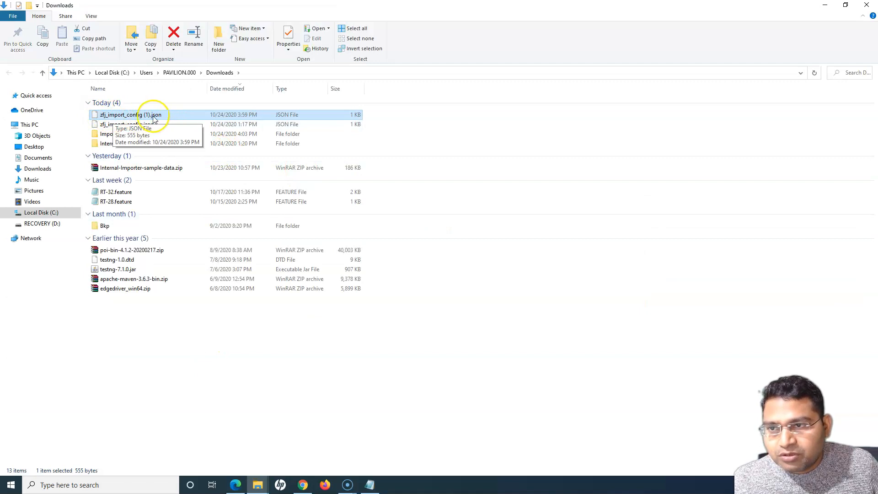
pyautogui.click(866, 6)
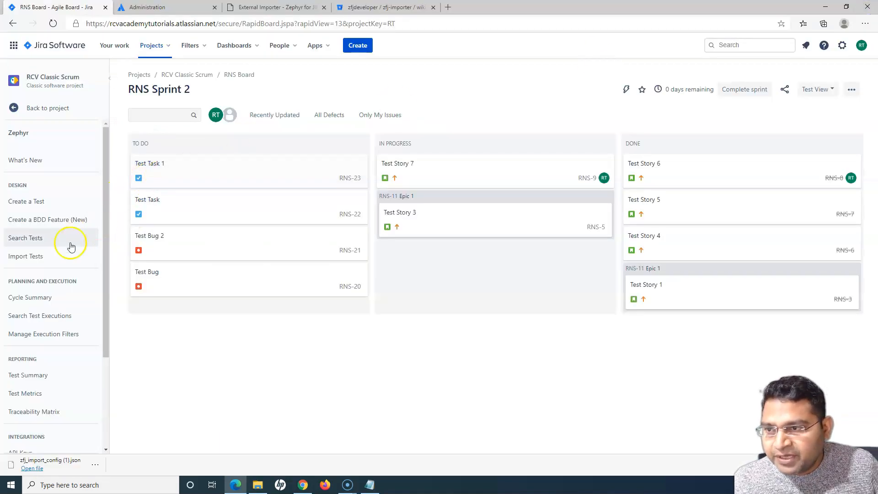
# Step: Start a Zephyr test import with Sample21.xlsx from the ImportTests folder as the Excel source file
pyautogui.click(39, 256)
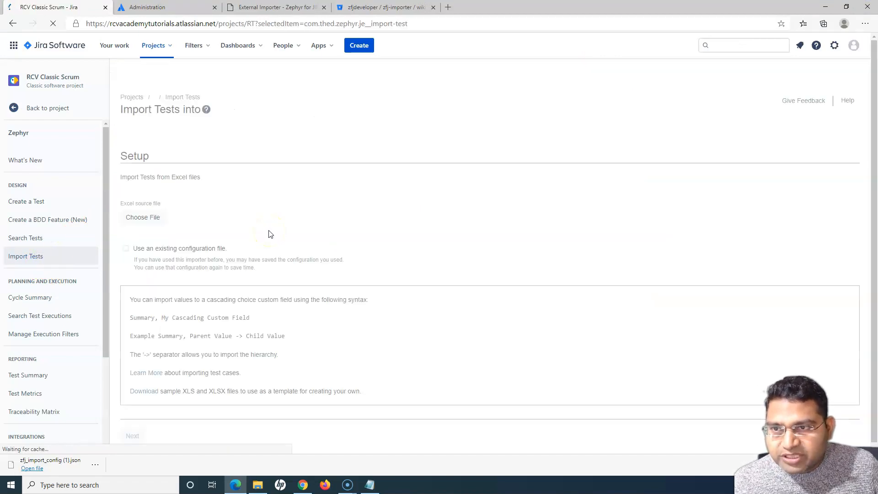
pyautogui.click(156, 219)
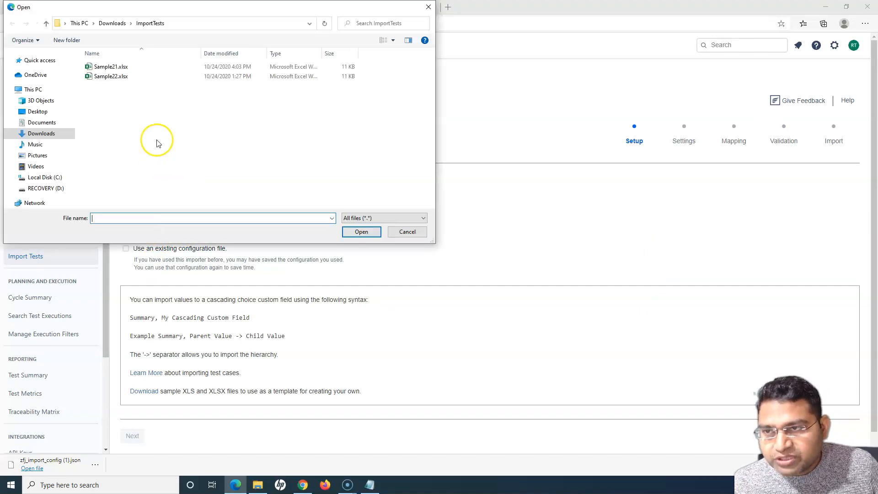
pyautogui.click(122, 66)
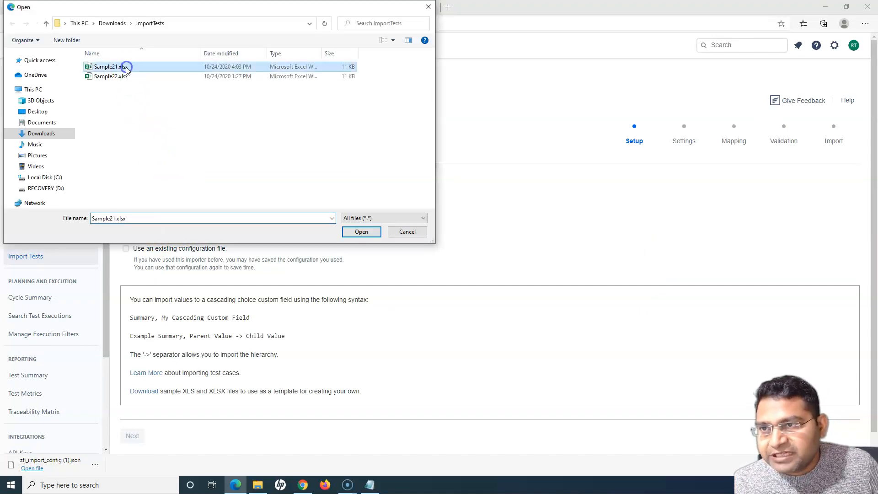
pyautogui.click(361, 232)
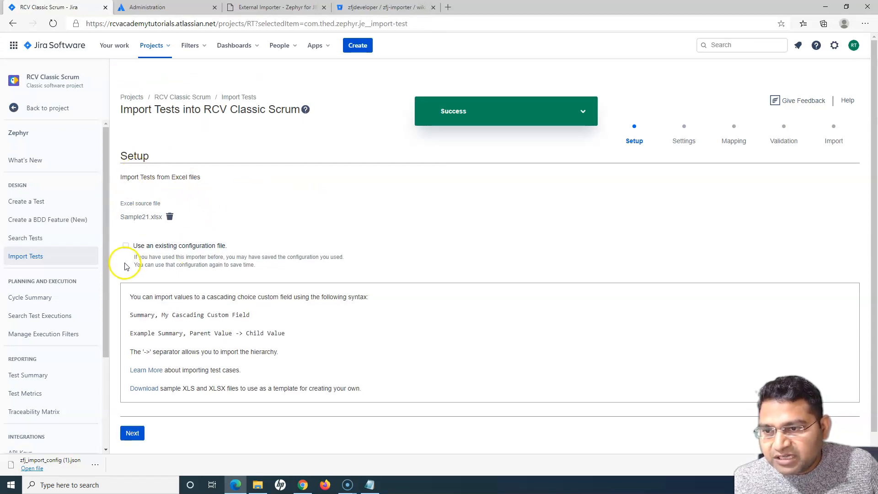
# Step: Enable the use of an existing configuration file and load zfj_import_config (1).json from Downloads
pyautogui.click(126, 246)
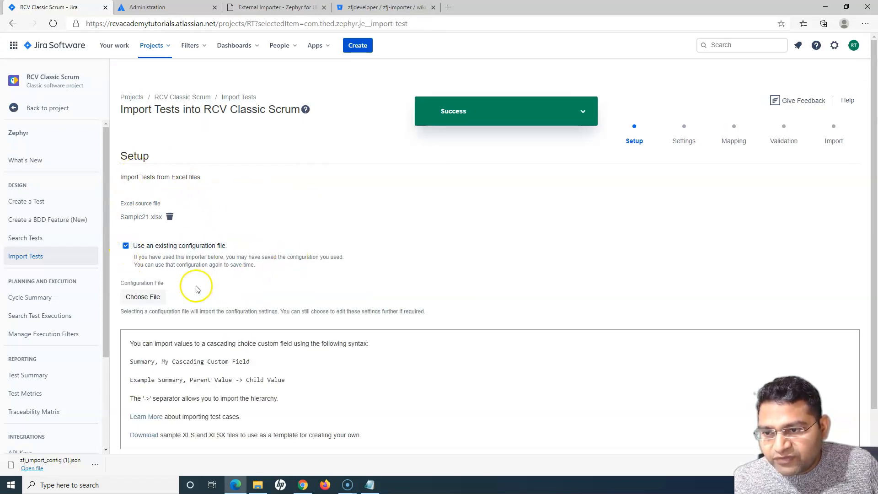
pyautogui.click(143, 297)
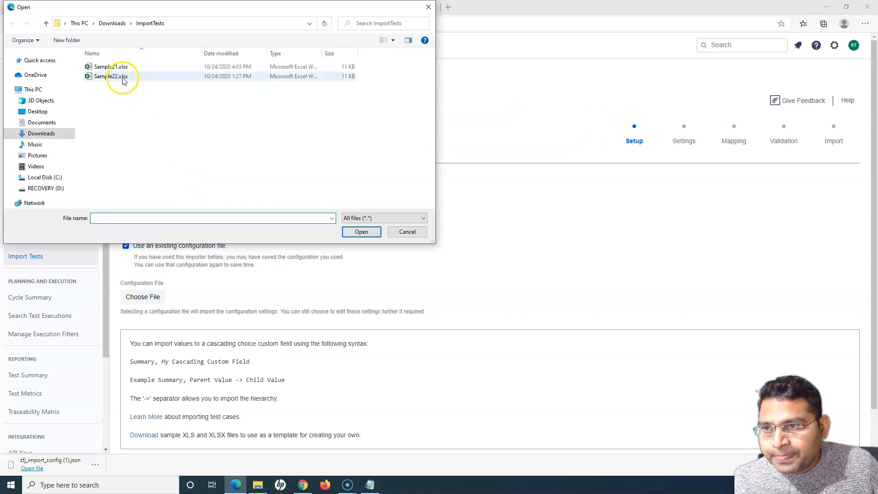
pyautogui.click(112, 24)
pyautogui.click(134, 80)
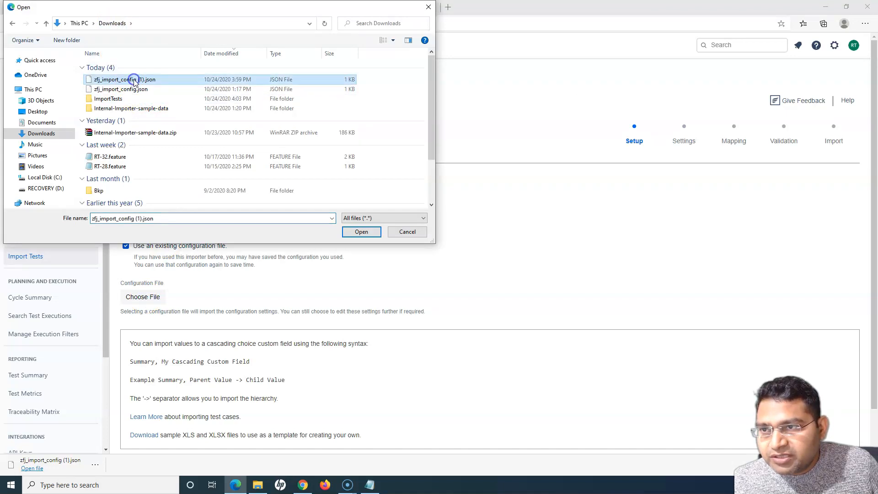
pyautogui.click(360, 232)
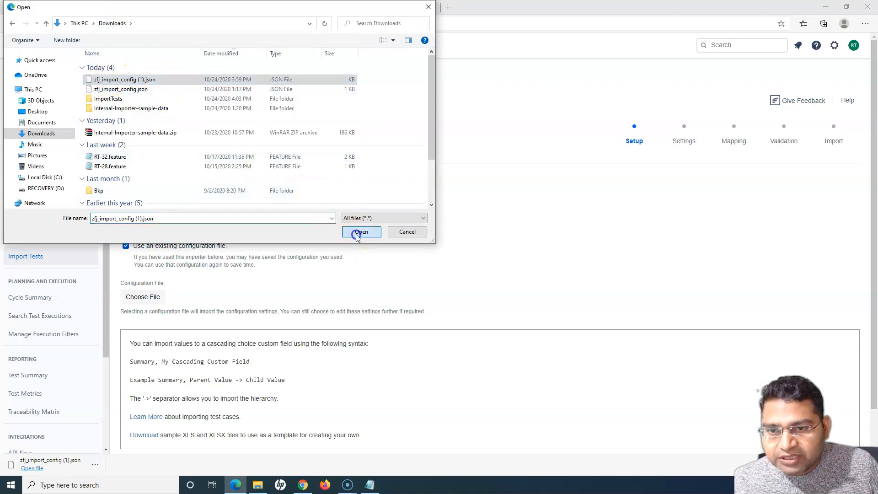
# Step: Proceed to field mapping, keeping start row 2, the "Test case name change" discriminator and "Import all sheets"
pyautogui.scroll(-1, 196, 394)
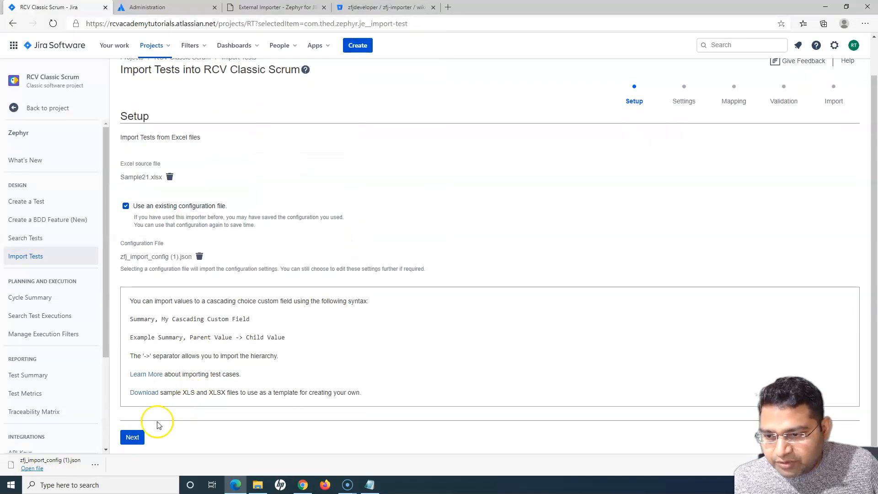
pyautogui.click(137, 435)
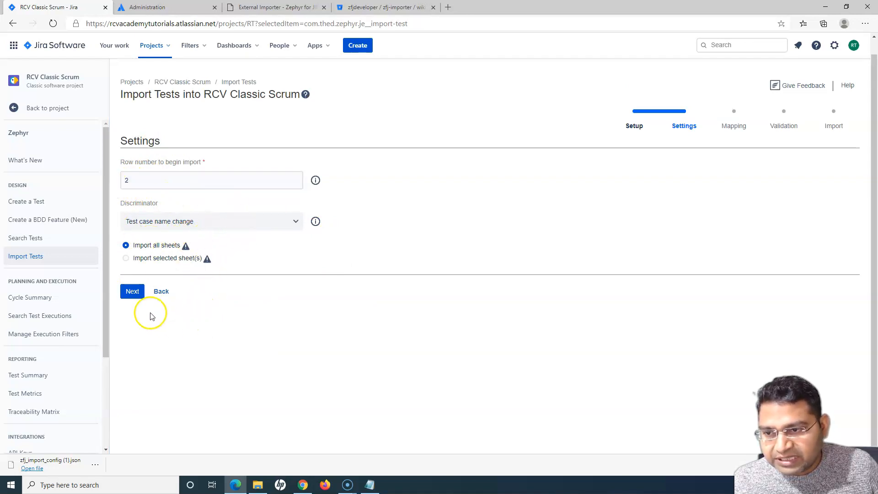
pyautogui.click(132, 292)
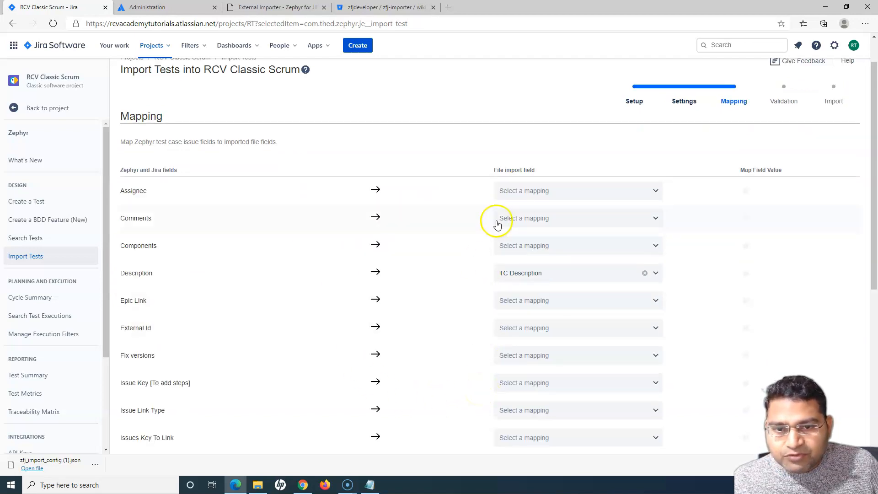
# Step: Review the field mappings loaded from the configuration and map the Assignee field to the Assignee column of the import file
pyautogui.scroll(-4, 317, 349)
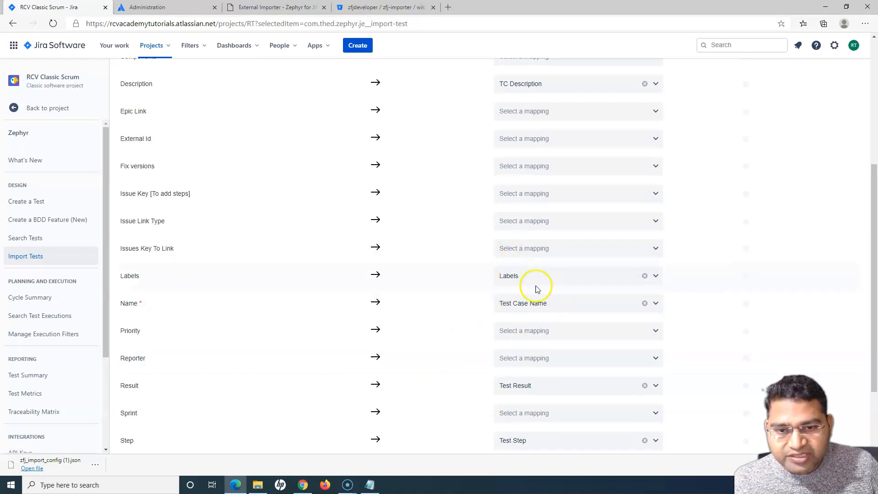
pyautogui.scroll(-2, 466, 324)
pyautogui.scroll(4, 448, 364)
pyautogui.scroll(1, 451, 364)
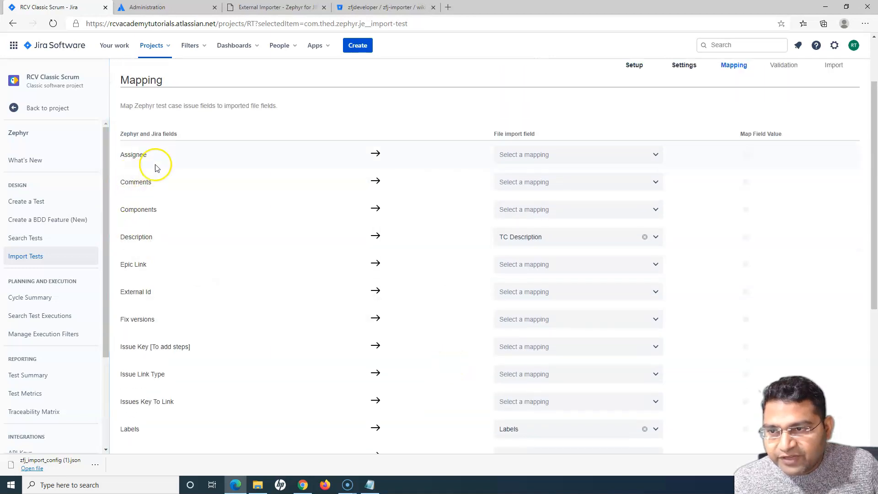
pyautogui.click(537, 158)
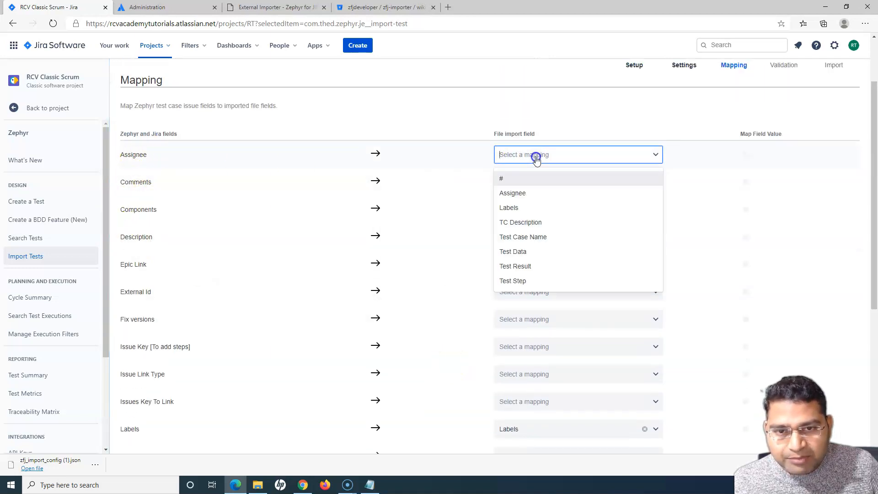
pyautogui.click(525, 197)
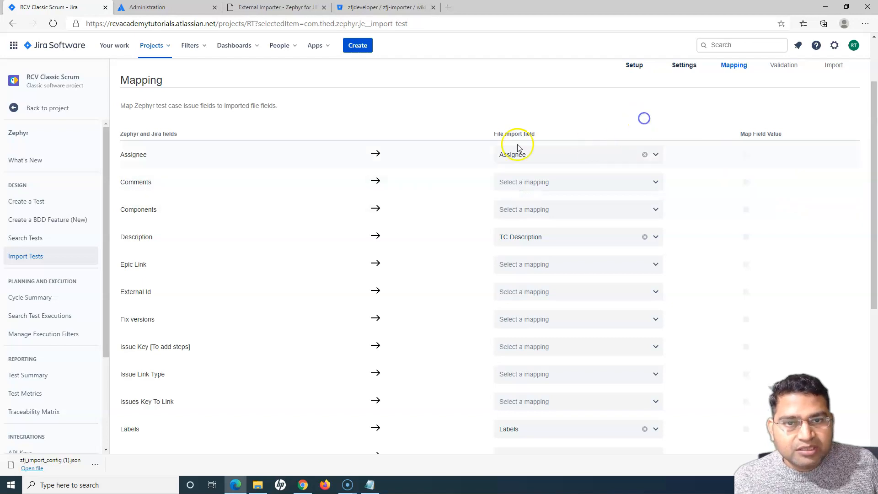
# Step: Accept the field mapping, validate the test cases and run the import
pyautogui.scroll(-5, 599, 301)
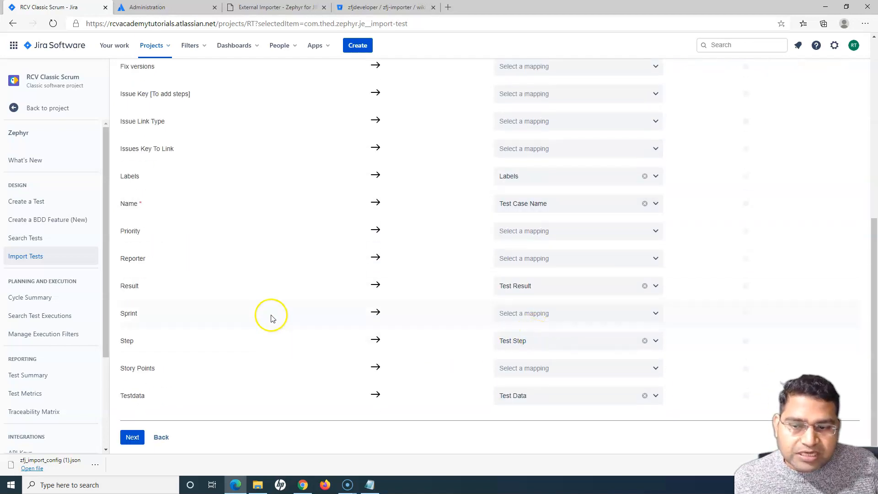
pyautogui.click(130, 438)
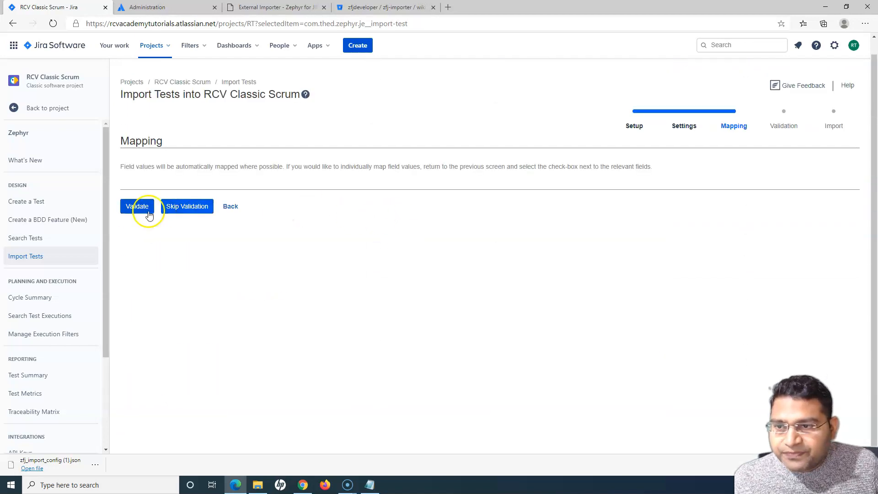
pyautogui.click(132, 207)
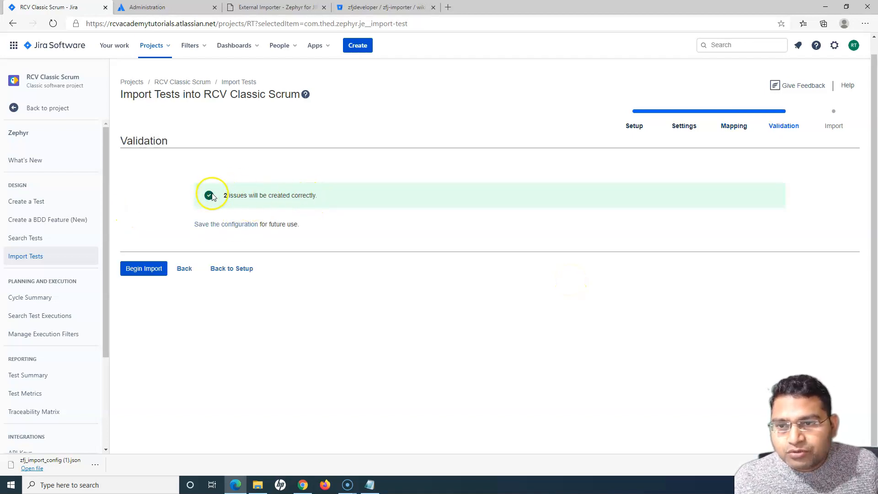
pyautogui.click(153, 269)
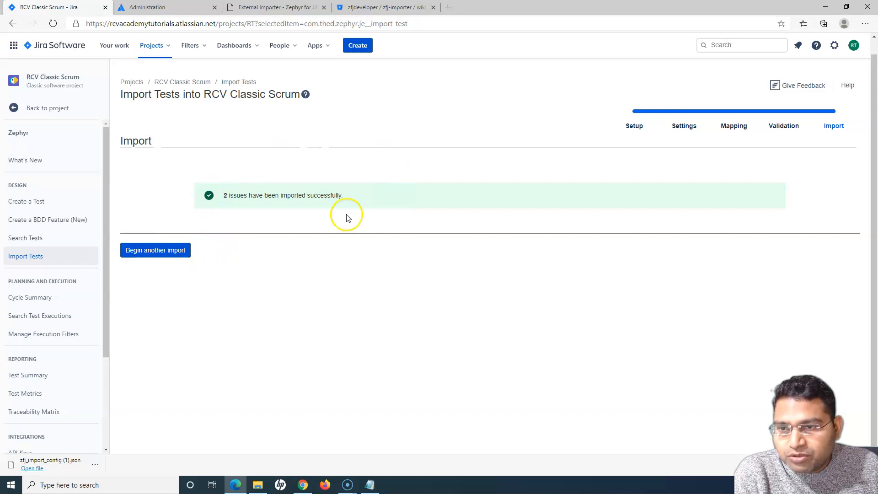
# Step: List the project's tests and open RT-48, "ID- User registration using Google account", to examine its description and test steps
pyautogui.click(45, 243)
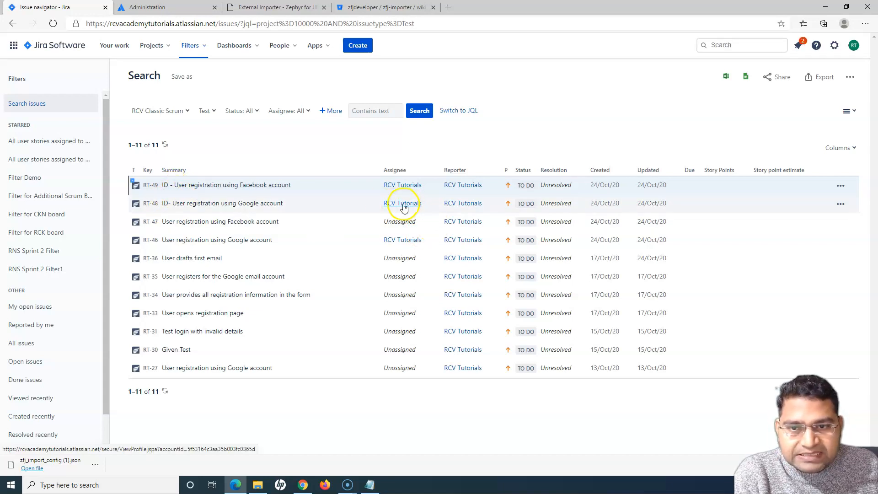
pyautogui.moveTo(389, 188)
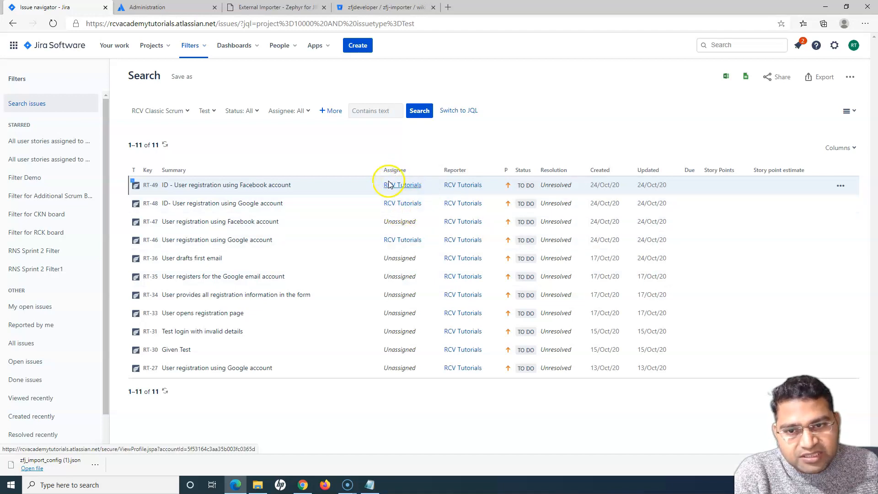
pyautogui.click(180, 204)
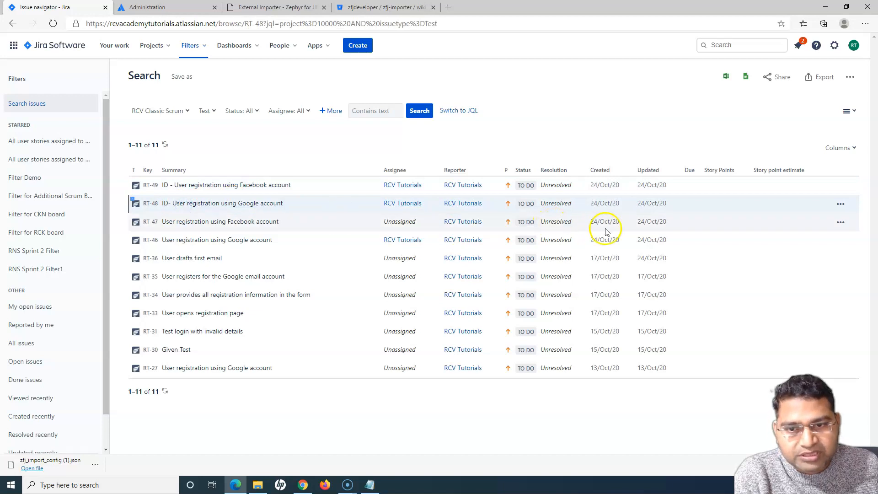
pyautogui.click(222, 204)
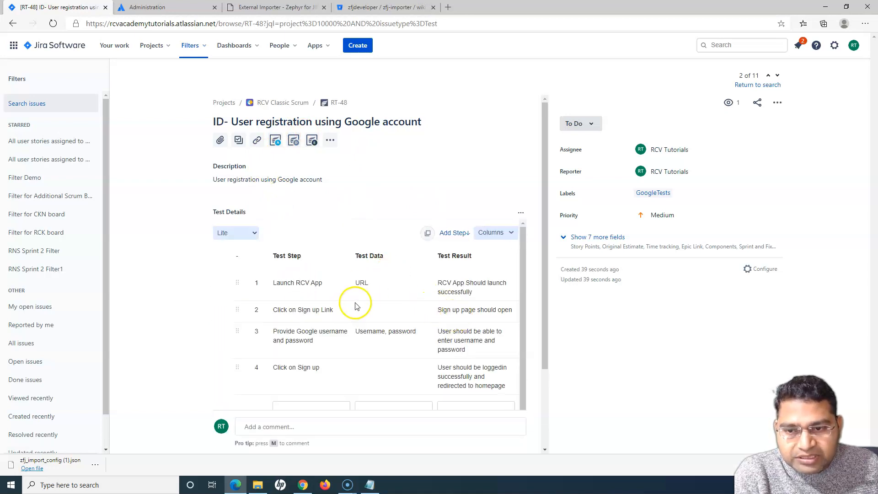
pyautogui.scroll(-2, 490, 325)
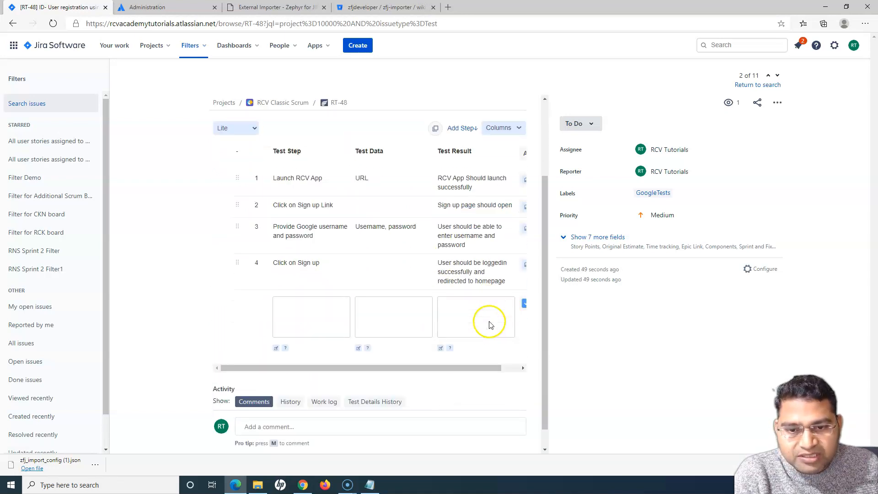
pyautogui.scroll(2, 364, 280)
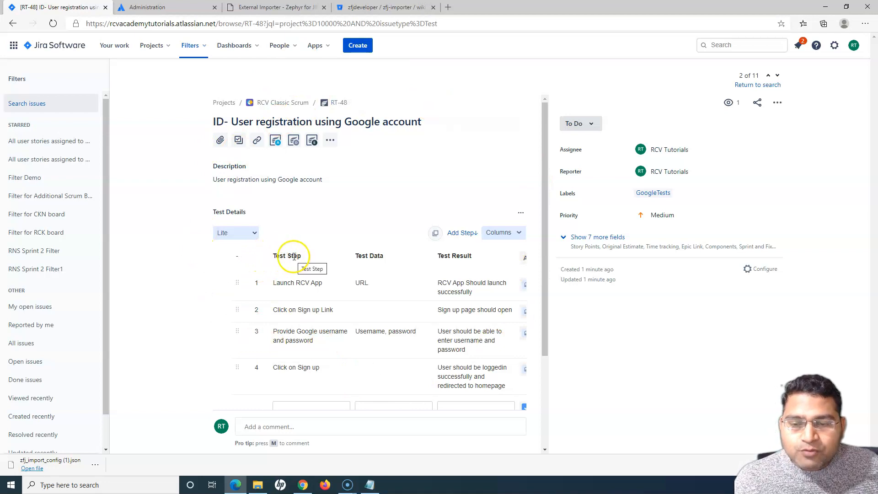
# Step: Open Sample21.xlsx from the ImportTests folder in Excel and place its window beside the RT-48 issue details
pyautogui.click(258, 485)
pyautogui.doubleClick(150, 105)
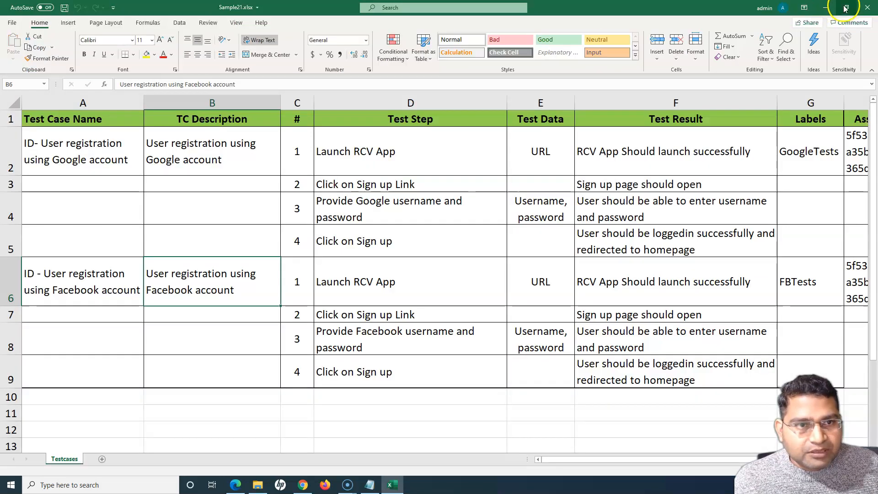
pyautogui.click(845, 5)
pyautogui.moveTo(421, 25); pyautogui.dragTo(731, 93)
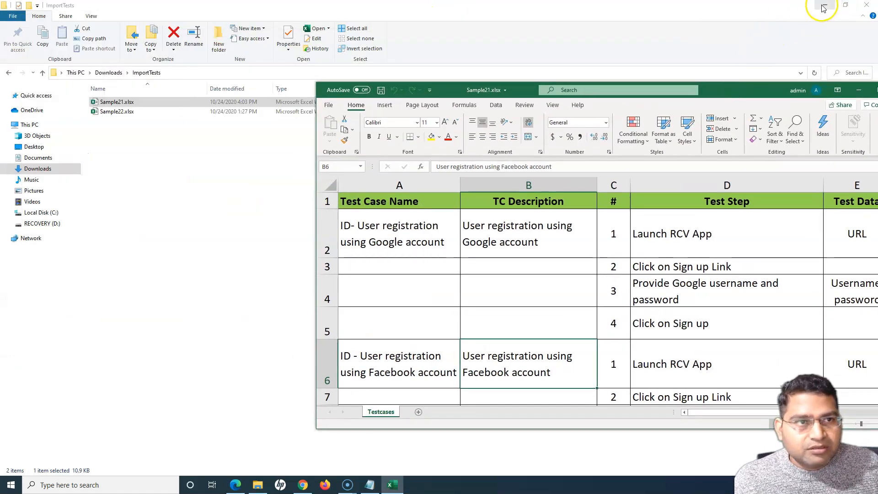
pyautogui.click(823, 8)
pyautogui.moveTo(453, 92); pyautogui.dragTo(554, 78)
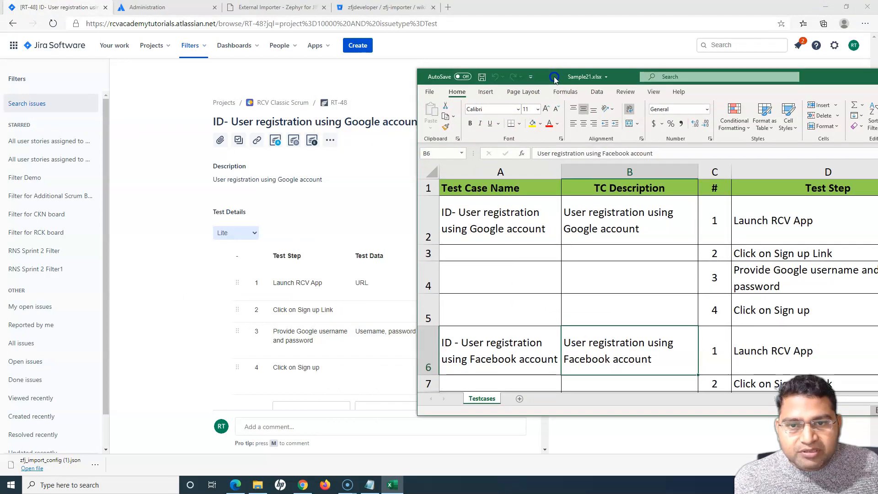
# Step: Compare the Test Case Name, TC Description, Test Step and remaining columns through Assignee with RT-48, and minimize the workbook
pyautogui.click(499, 185)
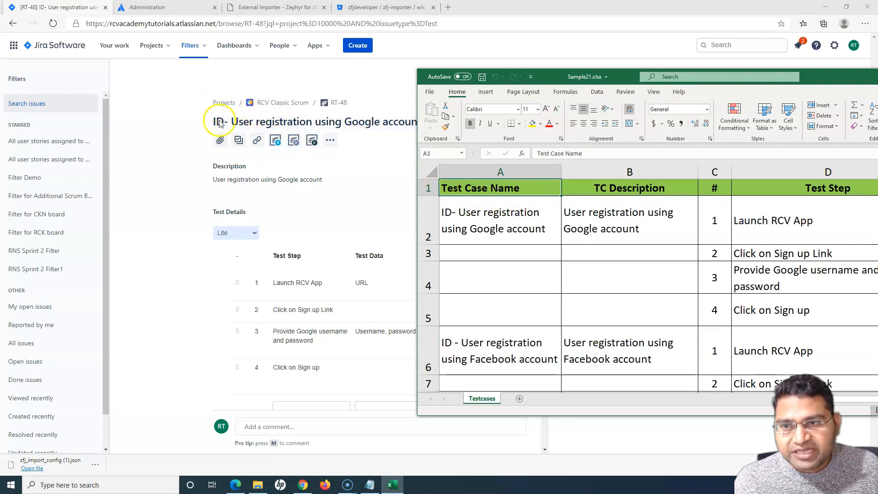
pyautogui.click(620, 186)
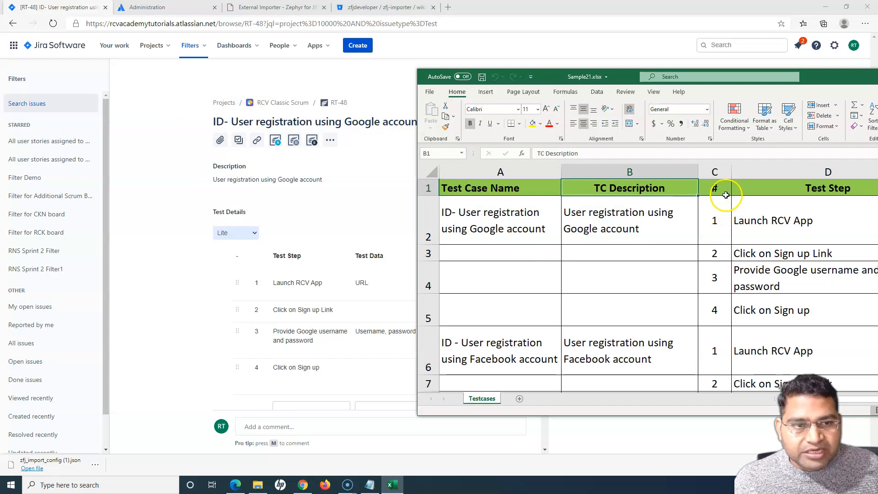
pyautogui.click(780, 188)
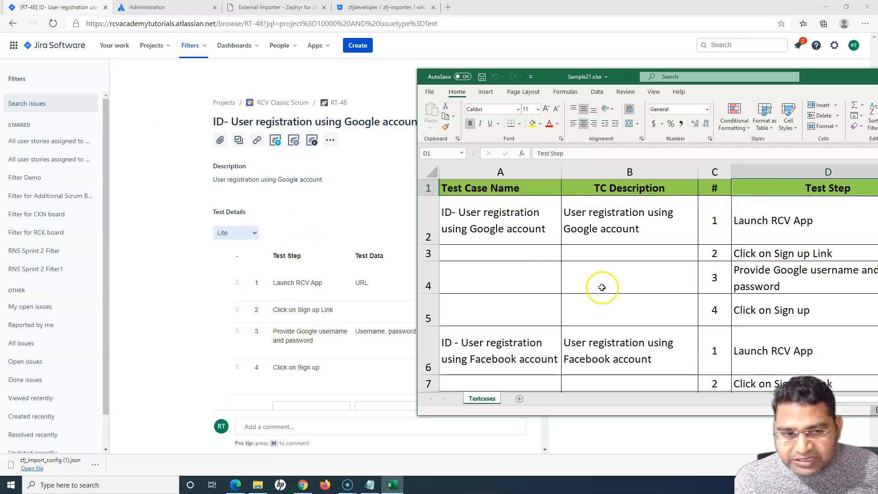
pyautogui.click(472, 186)
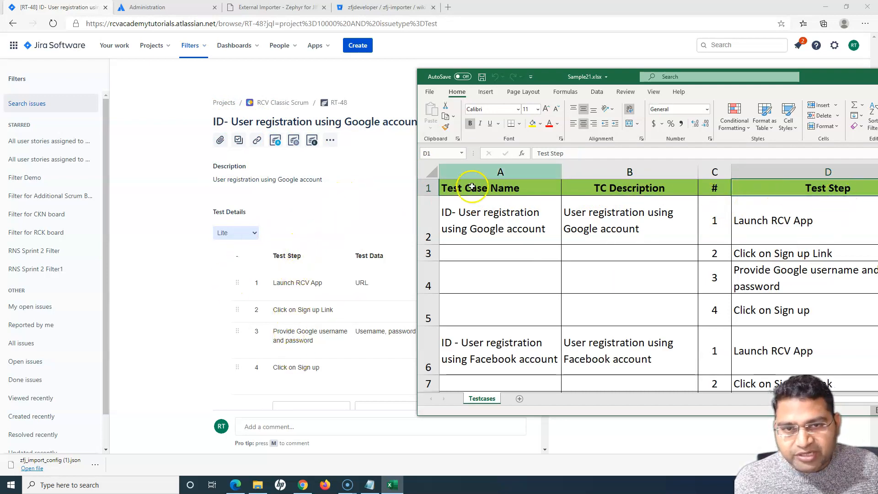
pyautogui.moveTo(847, 78); pyautogui.dragTo(517, 92)
pyautogui.moveTo(508, 412); pyautogui.dragTo(575, 413)
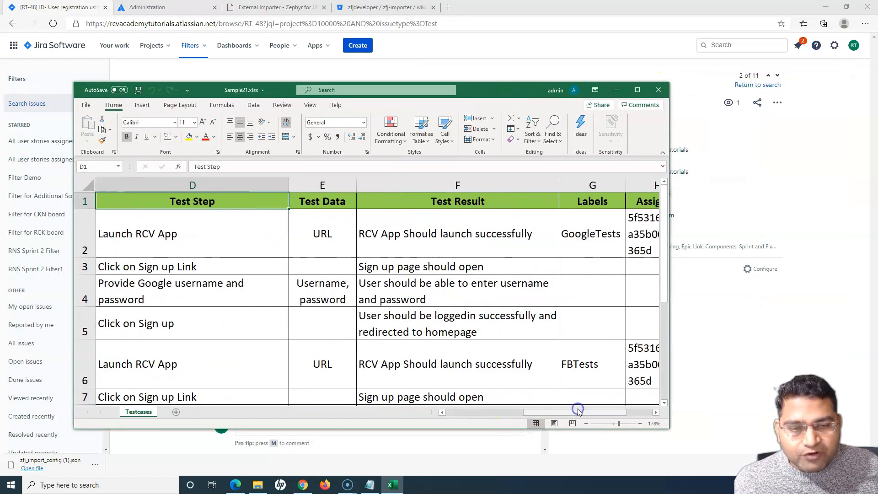
pyautogui.click(615, 93)
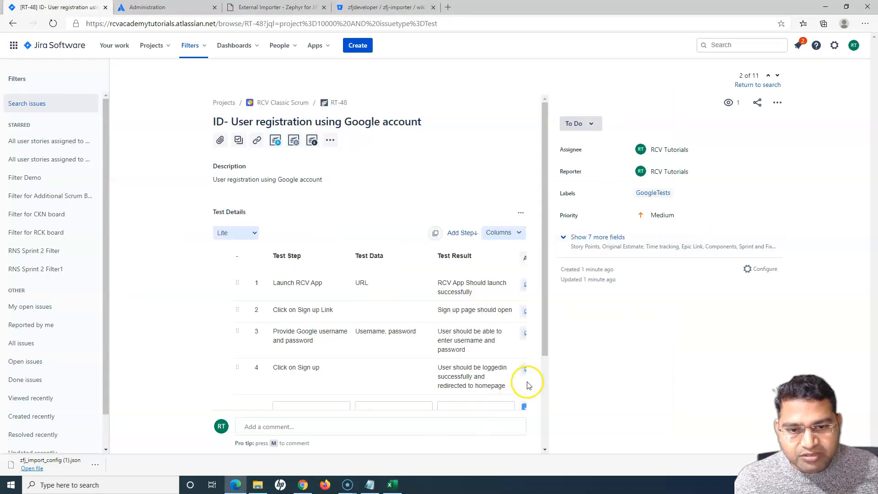
# Step: Check the remaining test details and the assignee of RT-48, and expand its additional issue fields
pyautogui.scroll(-3, 462, 325)
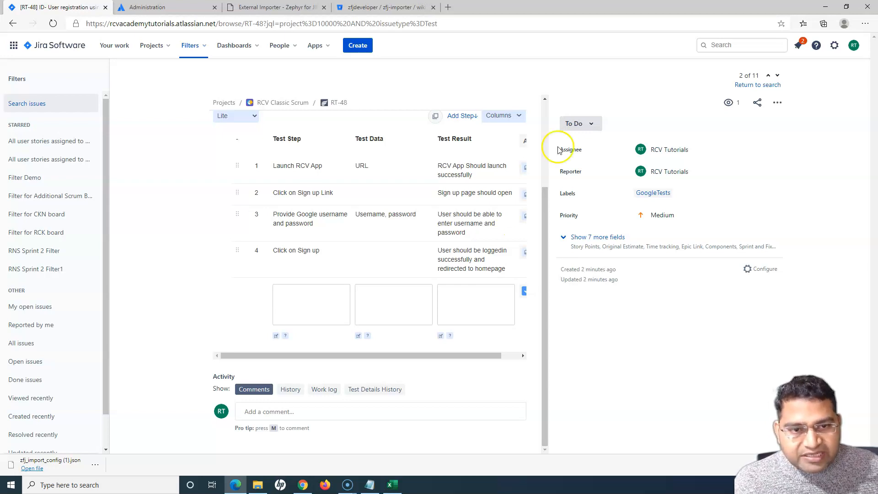
pyautogui.click(666, 151)
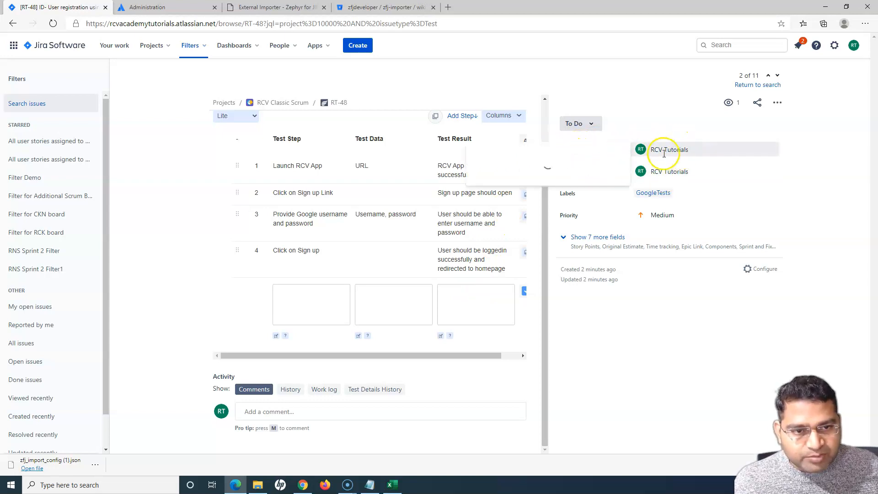
pyautogui.click(669, 150)
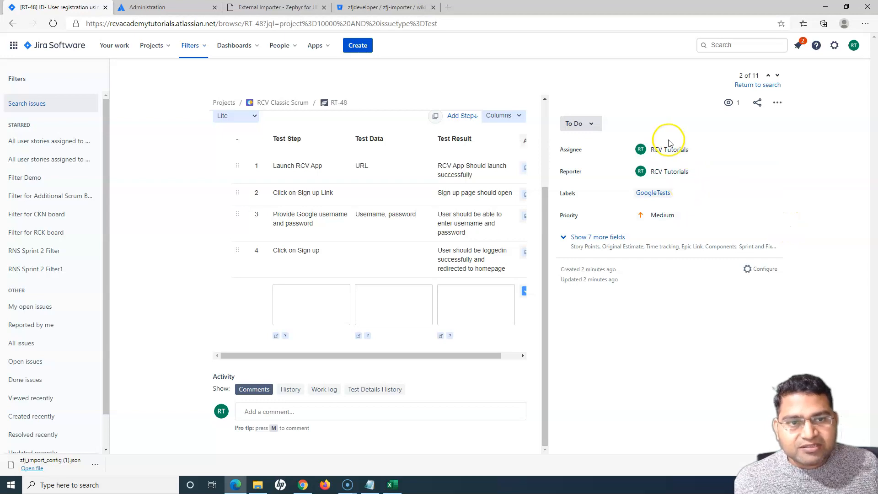
pyautogui.moveTo(665, 151)
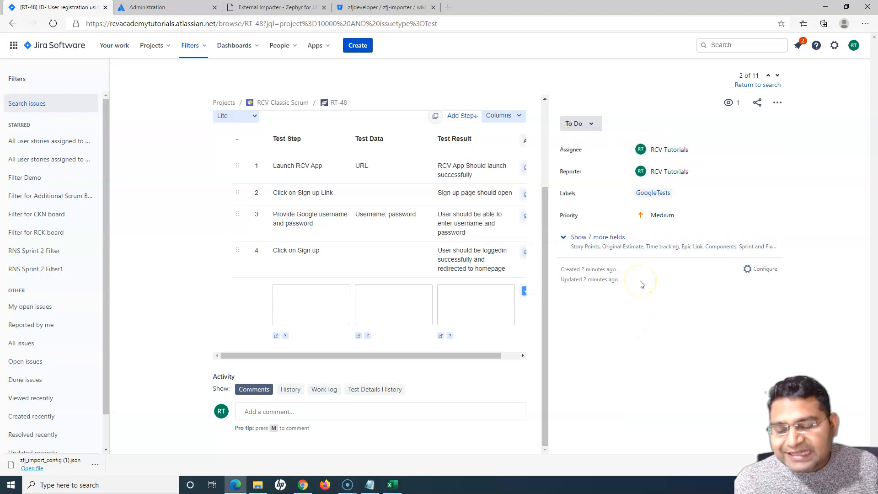
pyautogui.click(595, 237)
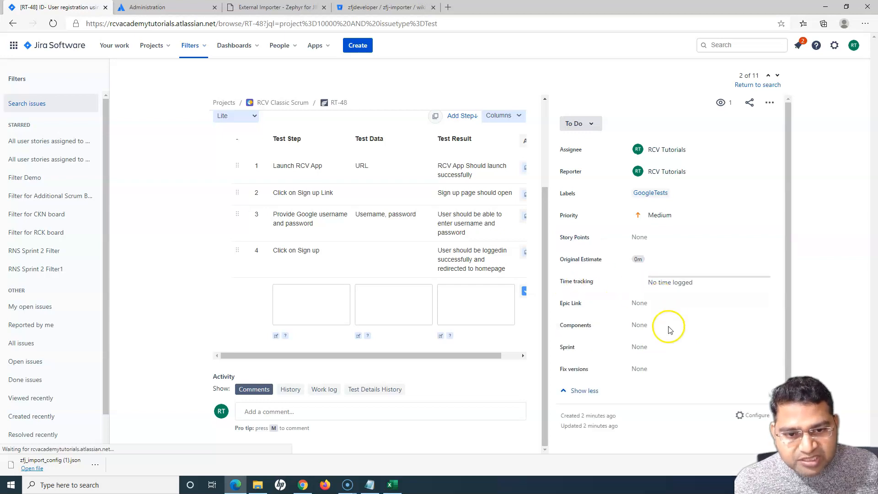